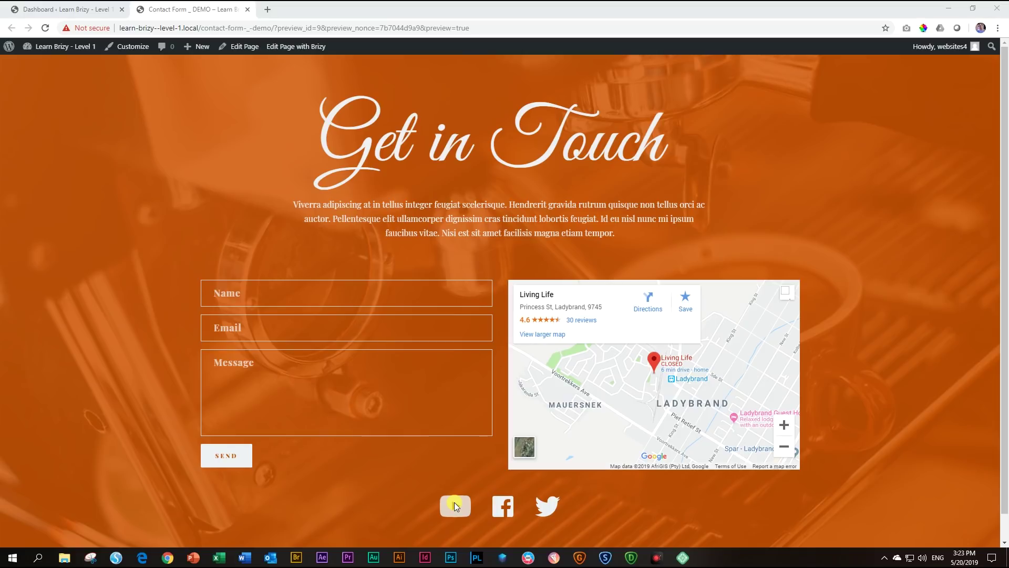
Close the contact form demo preview, then create and publish a new page titled Coffee Shop.
{"action": "key", "text": "ctrl+w"}
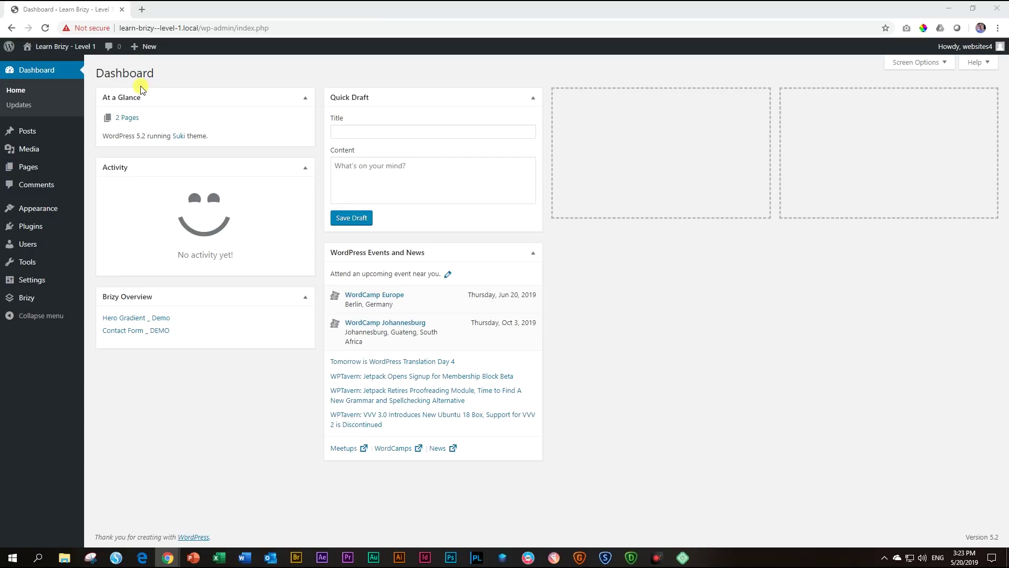
{"action": "mouse_move", "coordinate": [11, 169]}
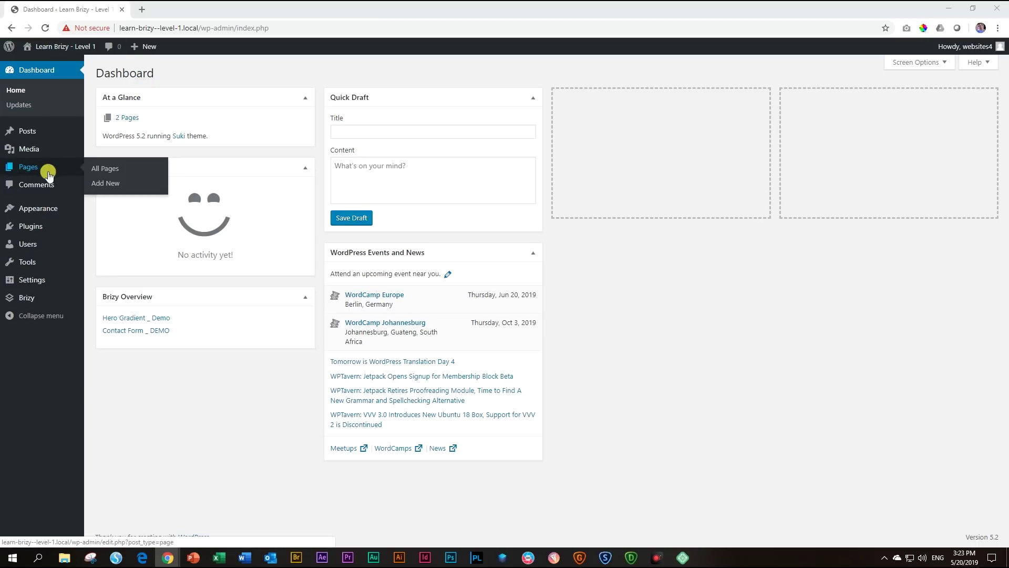
{"action": "left_click", "coordinate": [127, 187]}
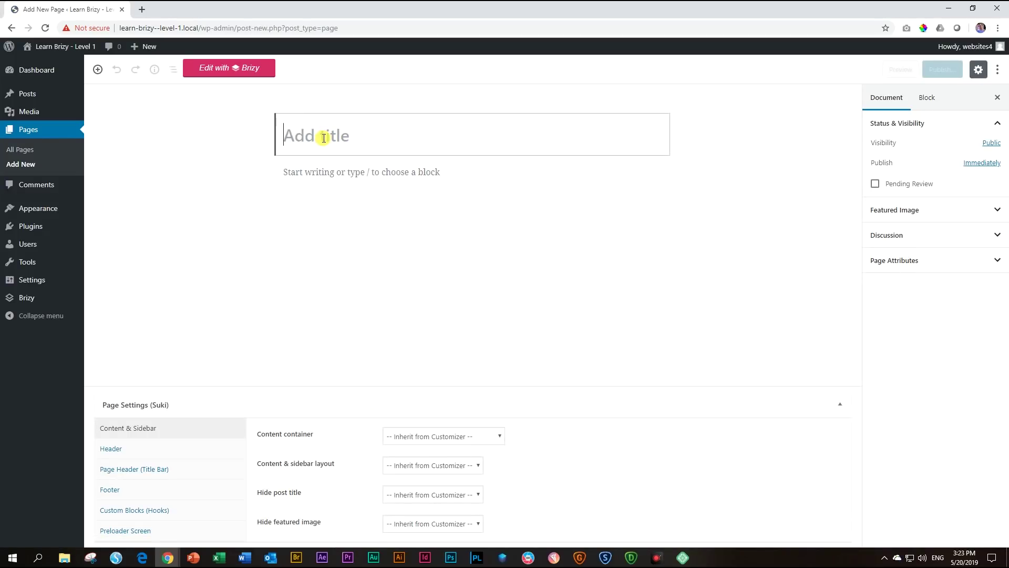
{"action": "type", "text": "Coff"}
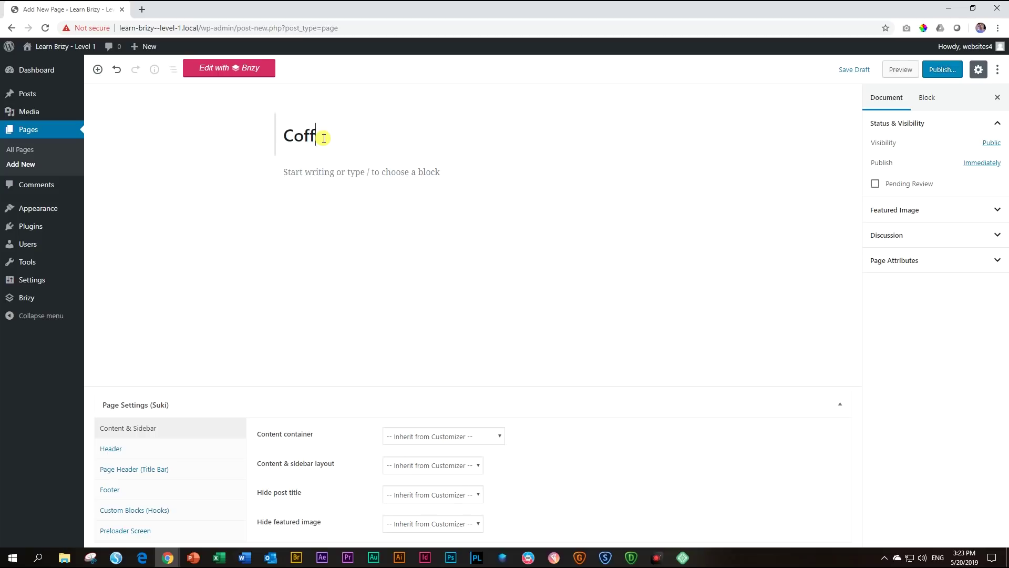
{"action": "type", "text": "ee Shop"}
{"action": "left_click", "coordinate": [932, 68]}
{"action": "left_click", "coordinate": [936, 70]}
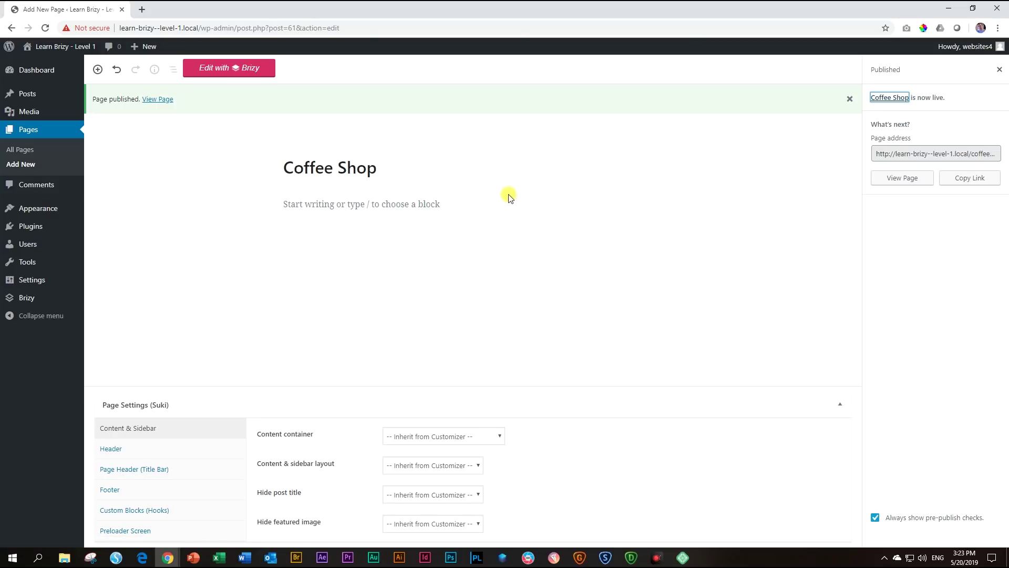
Open the Coffee Shop page in the Brizy editor and add a blank block with two columns.
{"action": "left_click", "coordinate": [221, 72]}
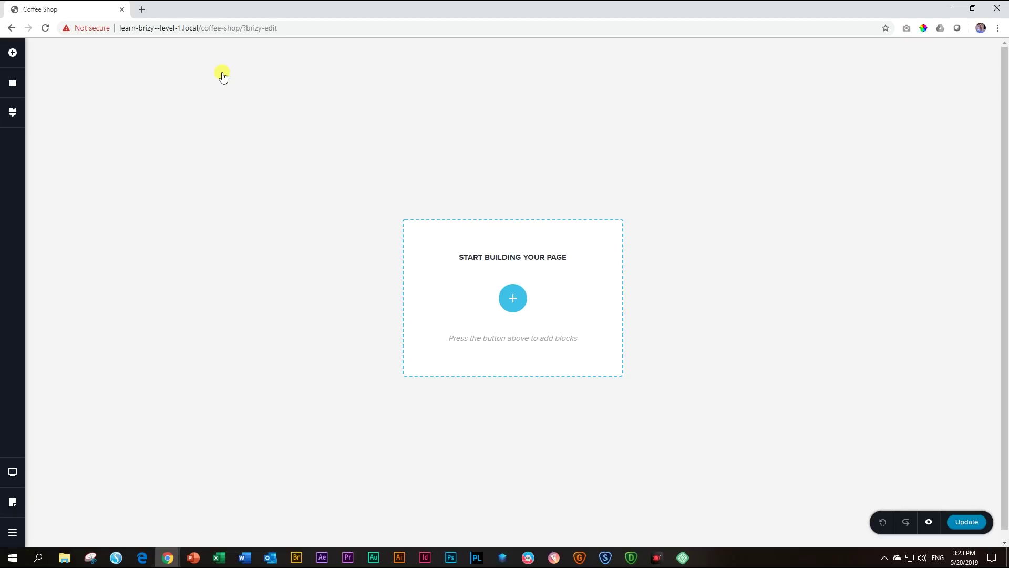
{"action": "left_click", "coordinate": [508, 300]}
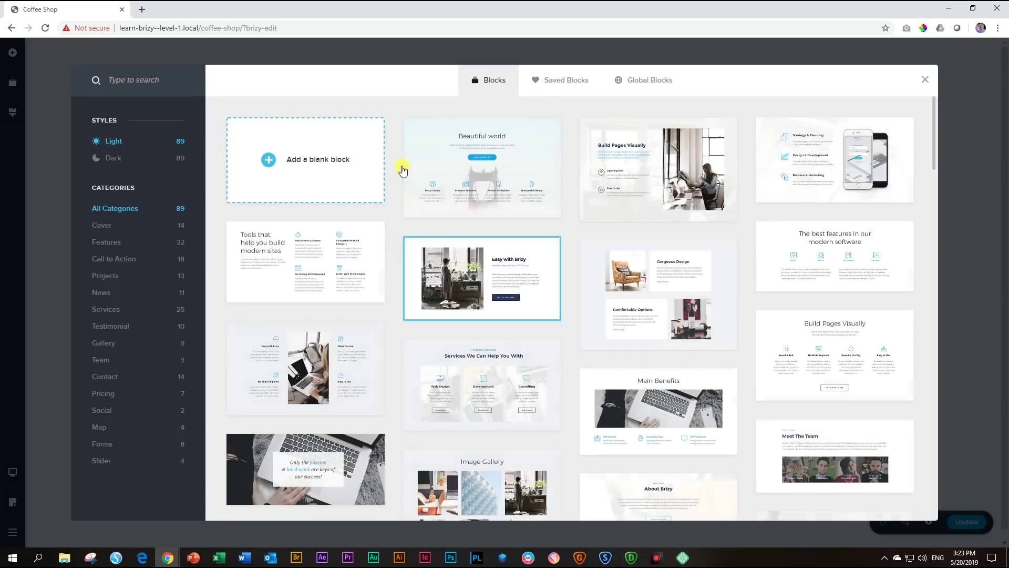
{"action": "left_click", "coordinate": [292, 164]}
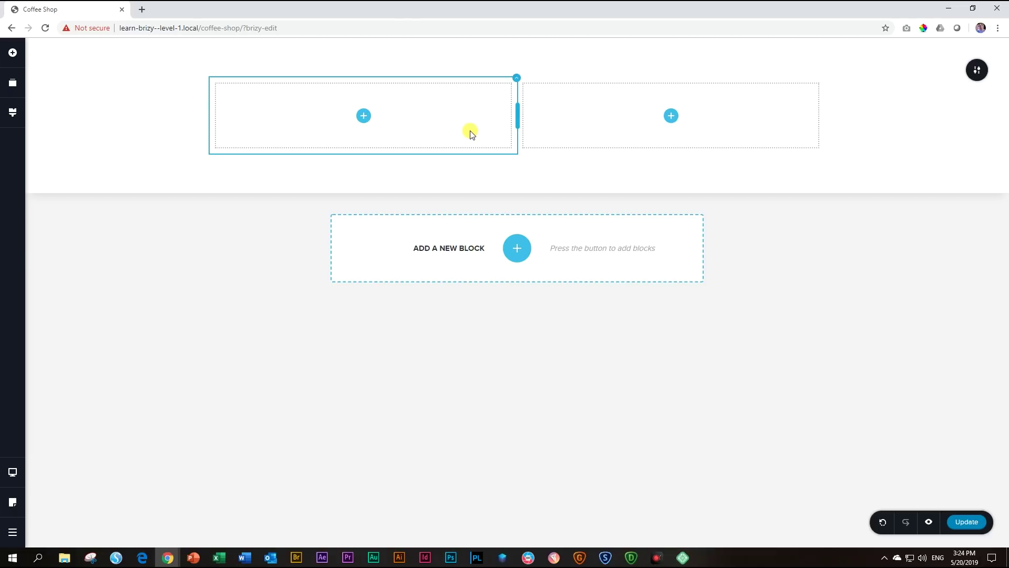
Give the block a solid orange background overlay by entering its hex colour code.
{"action": "left_click", "coordinate": [978, 71]}
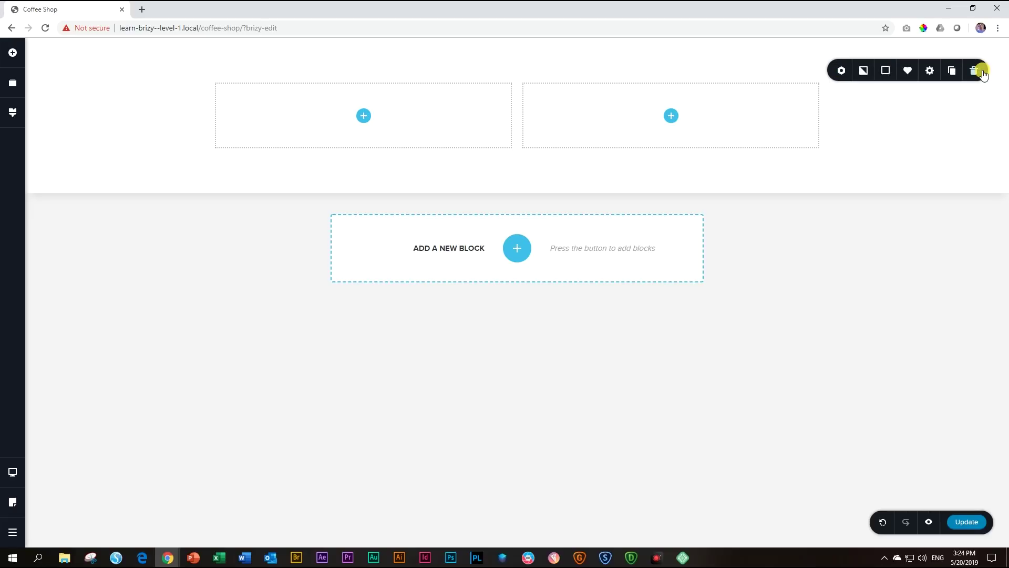
{"action": "left_click", "coordinate": [887, 72]}
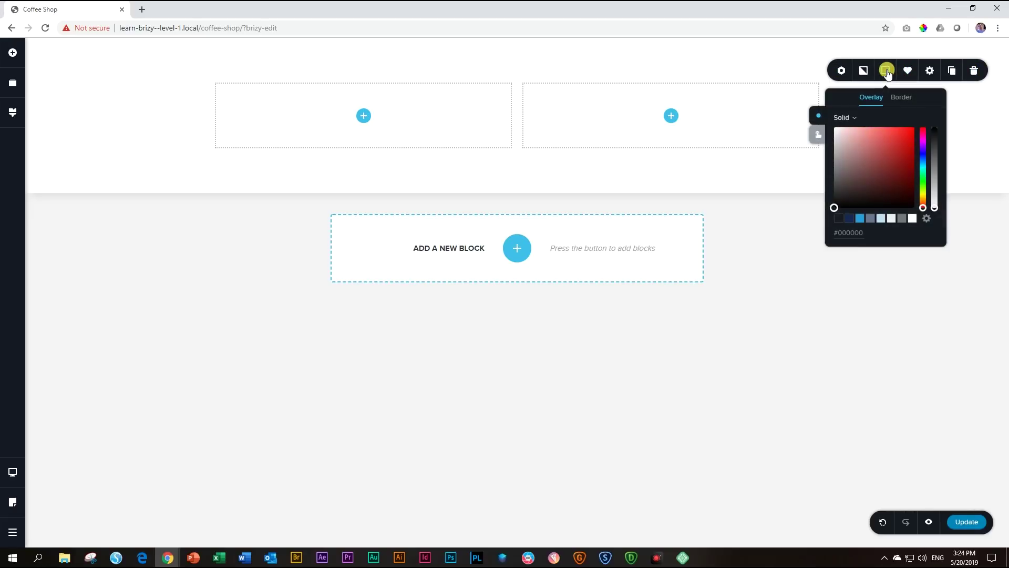
{"action": "double_click", "coordinate": [854, 232]}
{"action": "key", "text": "ctrl+v"}
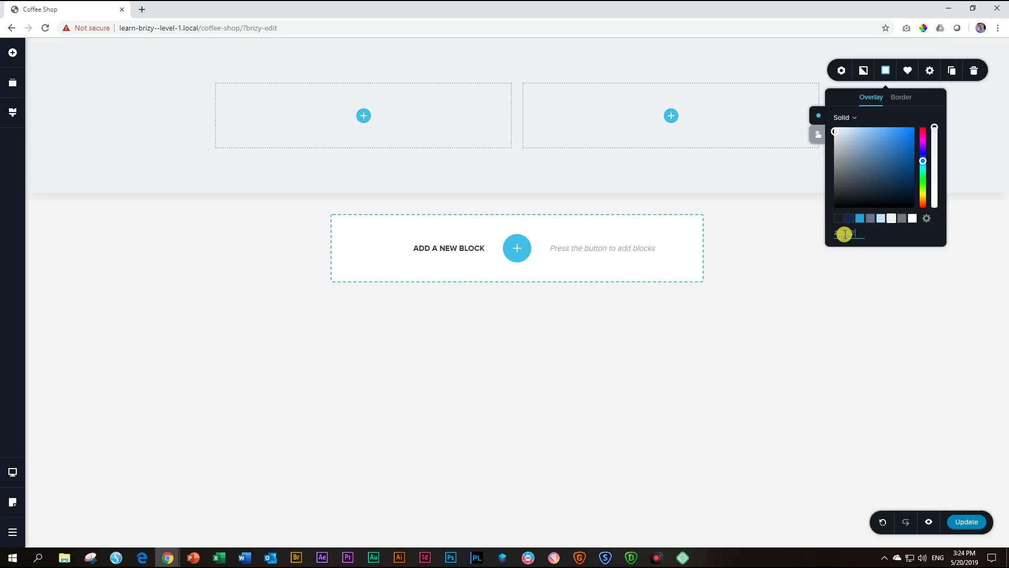
{"action": "type", "text": "00"}
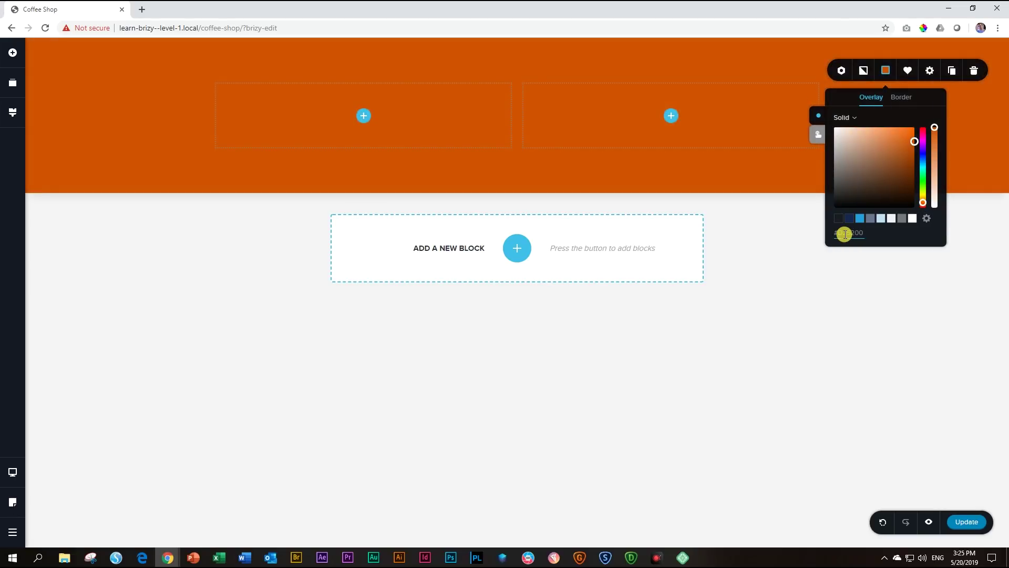
{"action": "left_click", "coordinate": [844, 235]}
{"action": "left_click", "coordinate": [985, 121]}
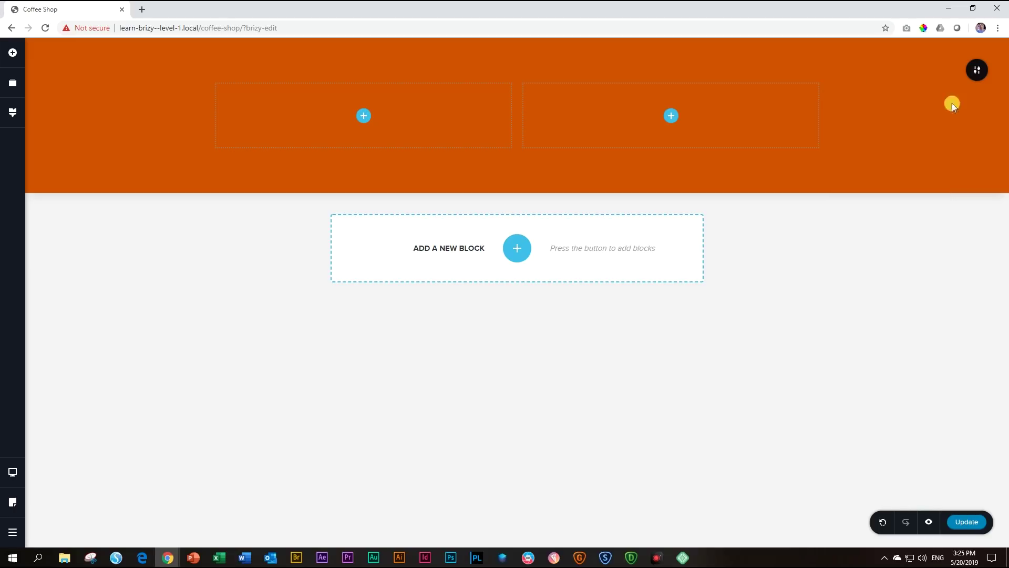
Place a Form element in the orange block's left column and open the Email field's settings.
{"action": "left_click", "coordinate": [12, 56]}
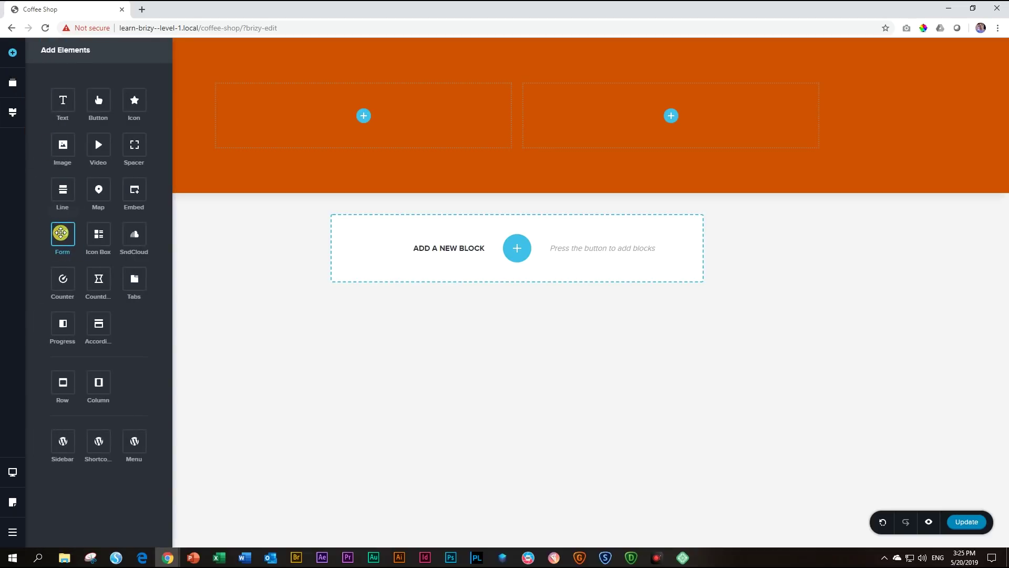
{"action": "left_click_drag", "start_coordinate": [61, 232], "coordinate": [366, 120]}
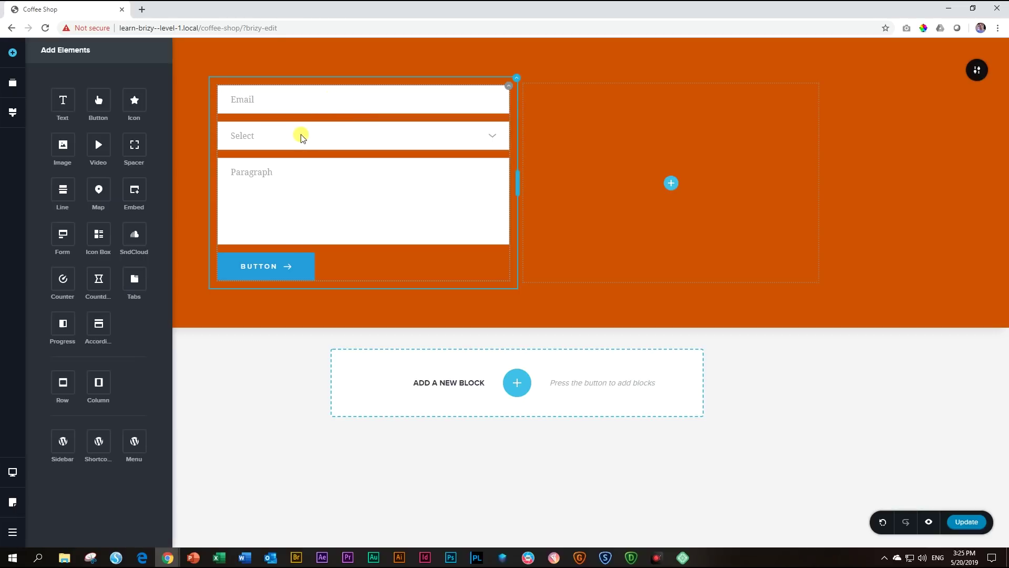
{"action": "left_click", "coordinate": [185, 175]}
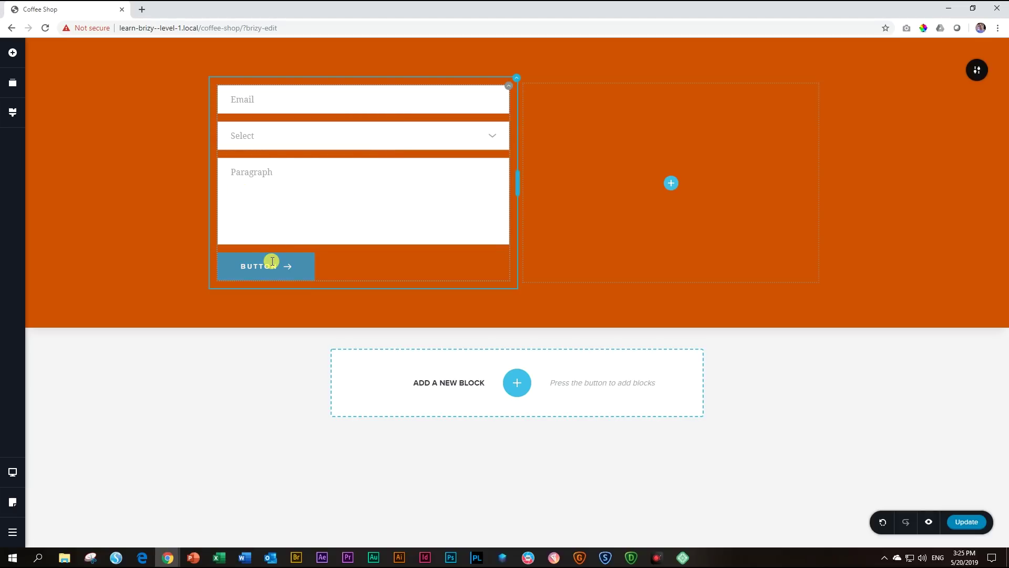
{"action": "left_click", "coordinate": [273, 103]}
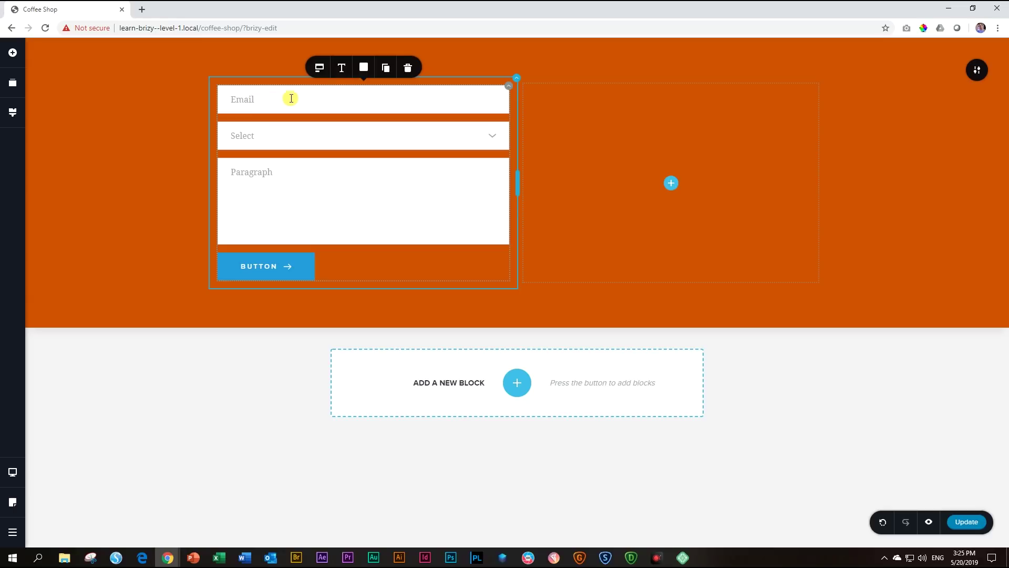
{"action": "left_click", "coordinate": [322, 70]}
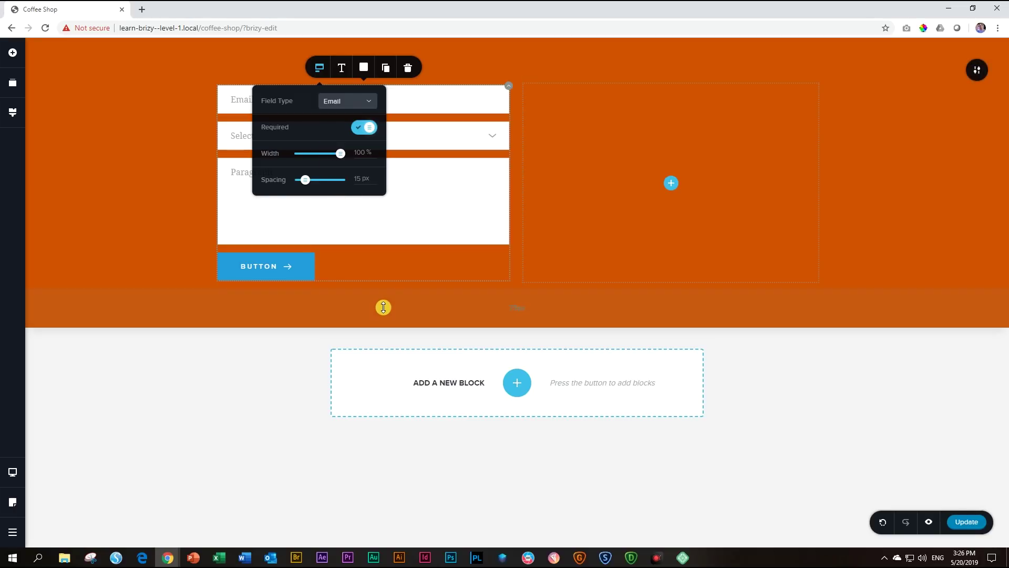
Add a second blank block to the page and reorder it above the orange form block.
{"action": "left_click", "coordinate": [517, 383]}
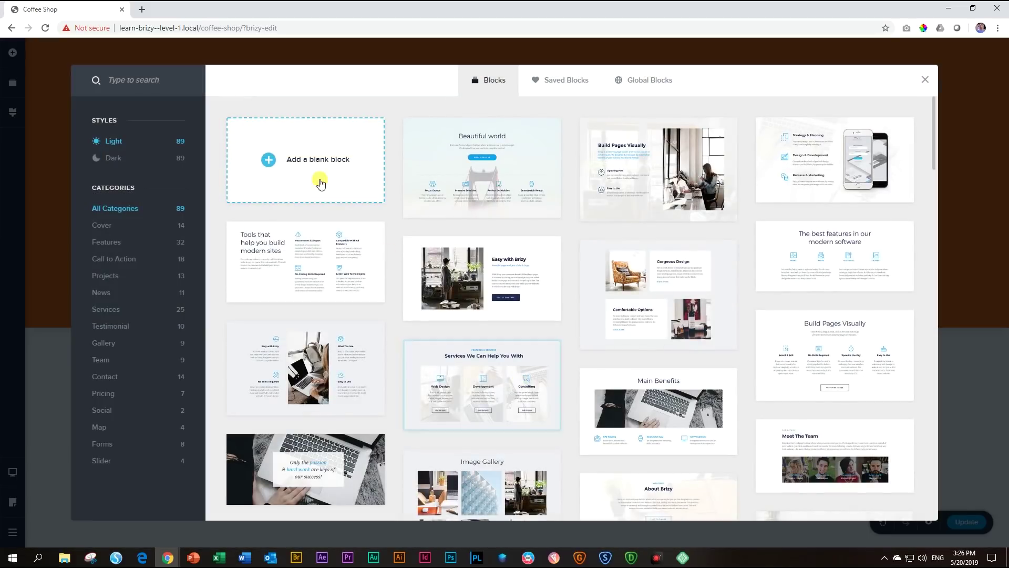
{"action": "left_click", "coordinate": [305, 163]}
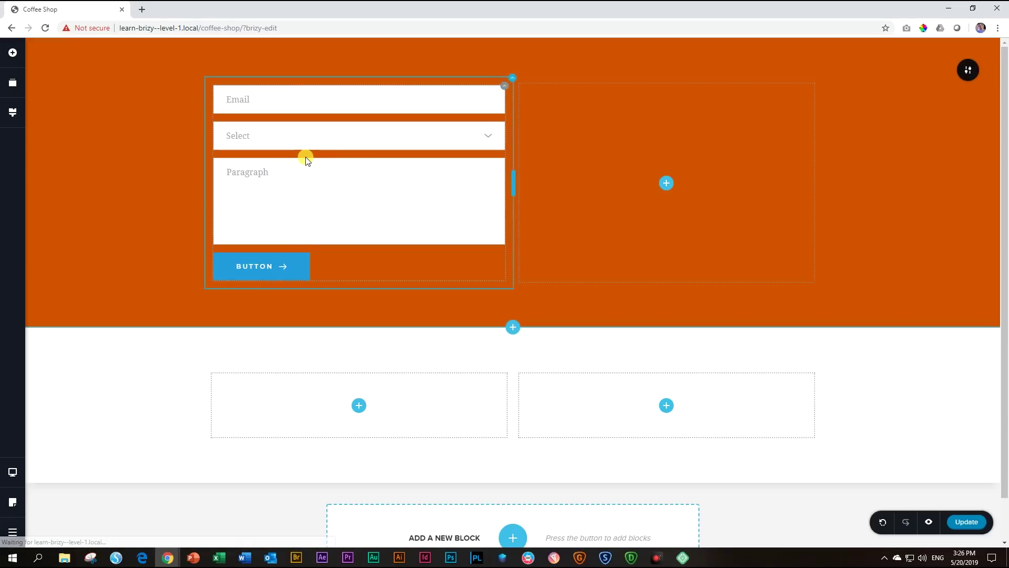
{"action": "left_click", "coordinate": [17, 88]}
{"action": "mouse_move", "coordinate": [61, 136]}
{"action": "left_click_drag", "start_coordinate": [87, 141], "coordinate": [92, 100]}
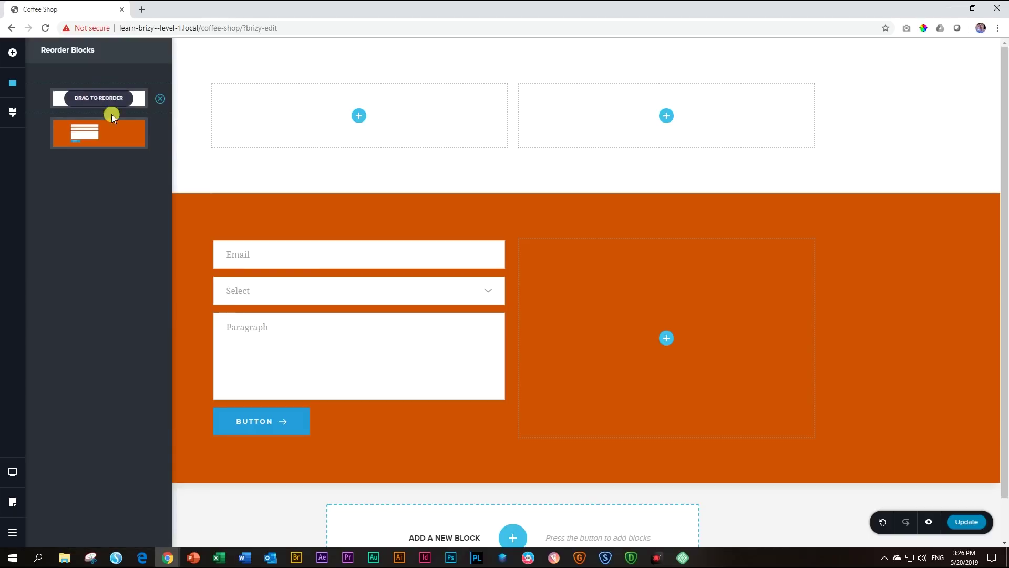
{"action": "left_click", "coordinate": [189, 155]}
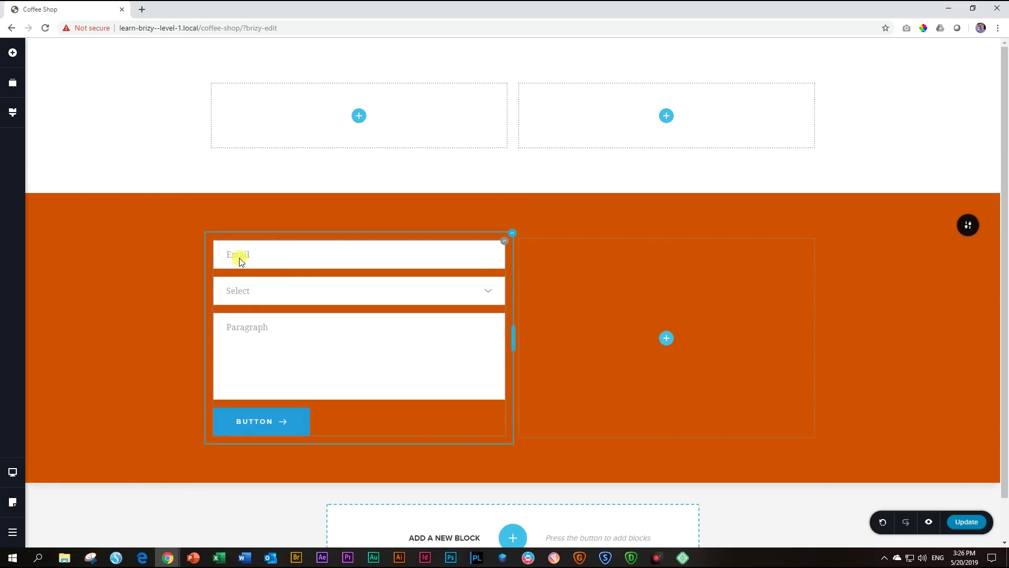
Duplicate the form's Email field and delete the Select field.
{"action": "left_click", "coordinate": [260, 257]}
{"action": "left_click", "coordinate": [313, 221]}
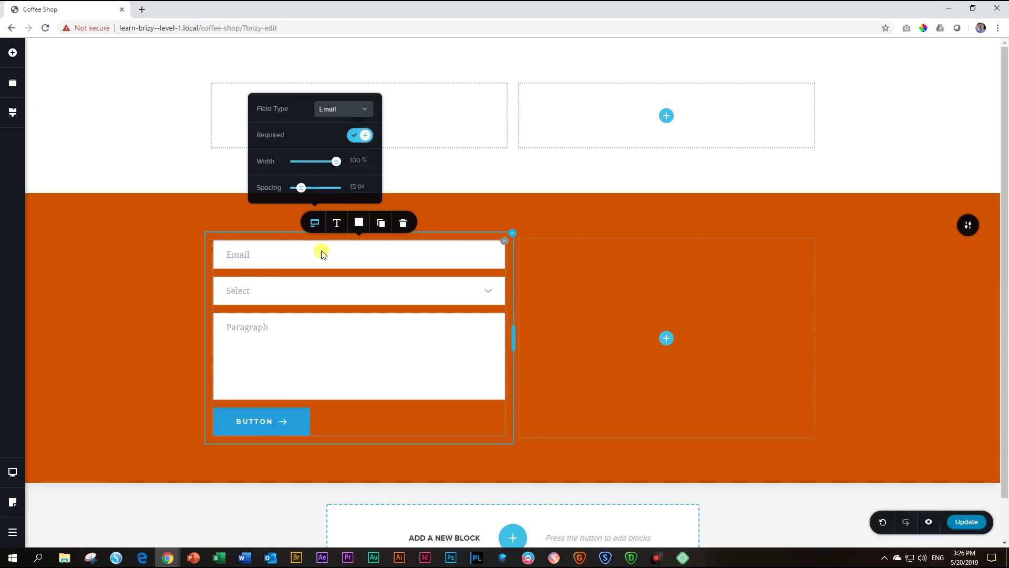
{"action": "left_click", "coordinate": [381, 224]}
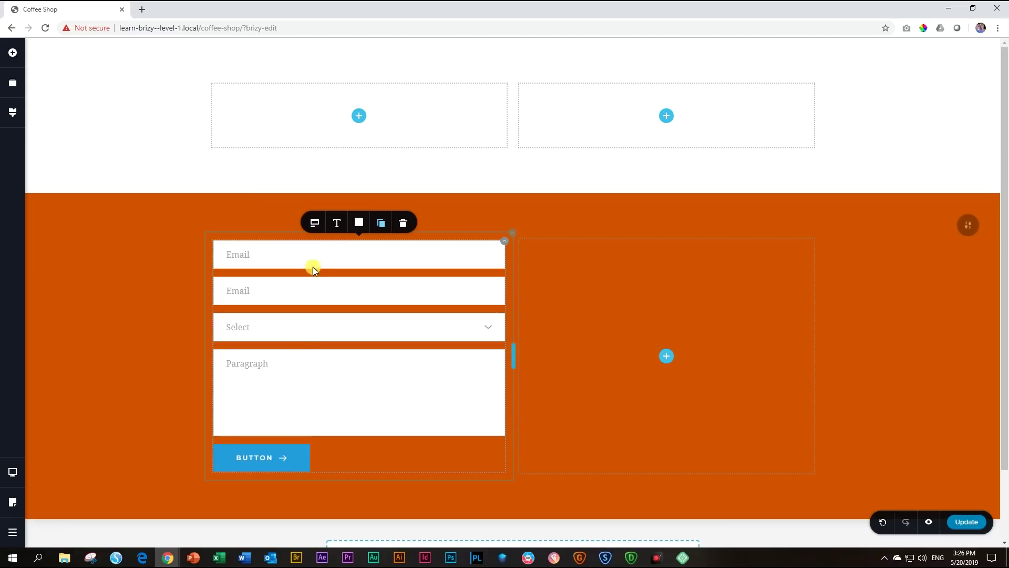
{"action": "left_click", "coordinate": [346, 327]}
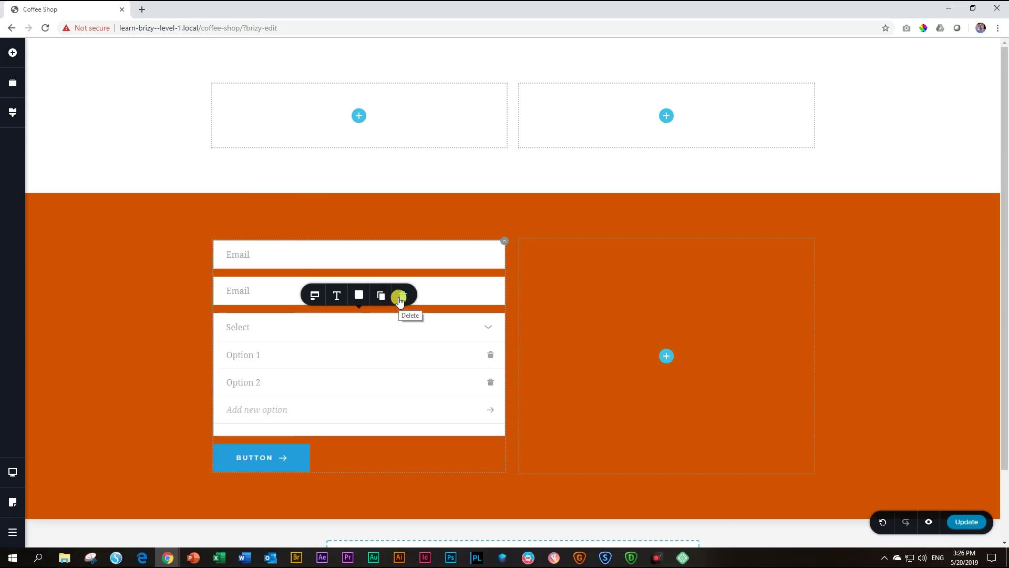
{"action": "left_click", "coordinate": [400, 297]}
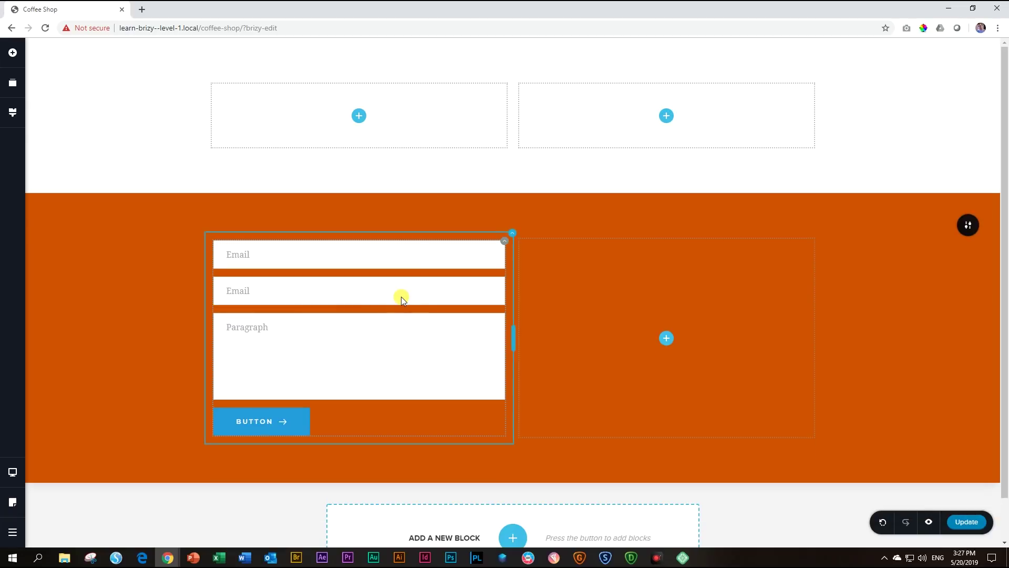
Change the field type of the form's first Email field and relabel it Name.
{"action": "left_click", "coordinate": [262, 257]}
{"action": "left_click", "coordinate": [315, 225]}
{"action": "left_click", "coordinate": [314, 225]}
{"action": "left_click", "coordinate": [358, 109]}
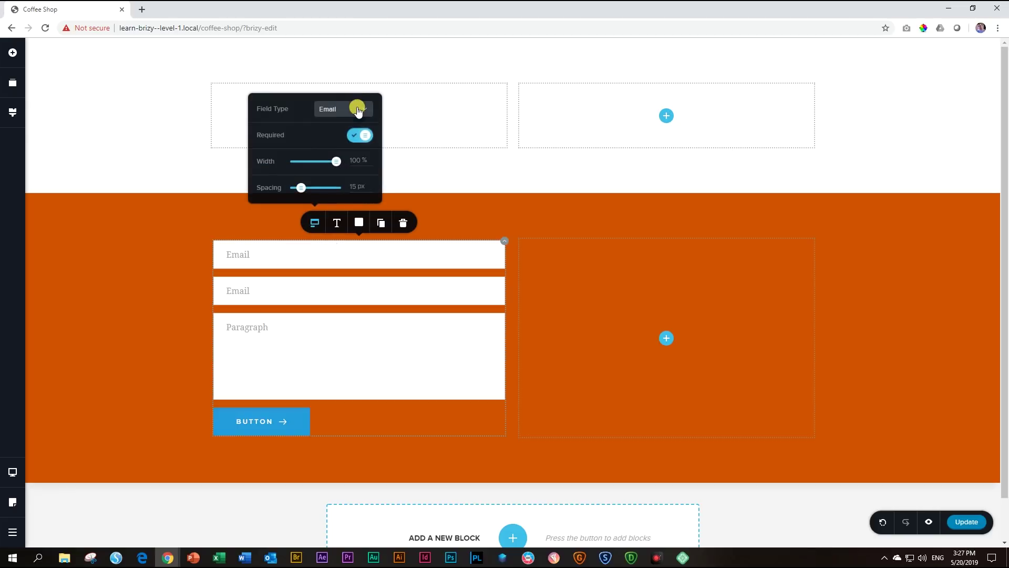
{"action": "left_click", "coordinate": [336, 126]}
{"action": "double_click", "coordinate": [241, 256]}
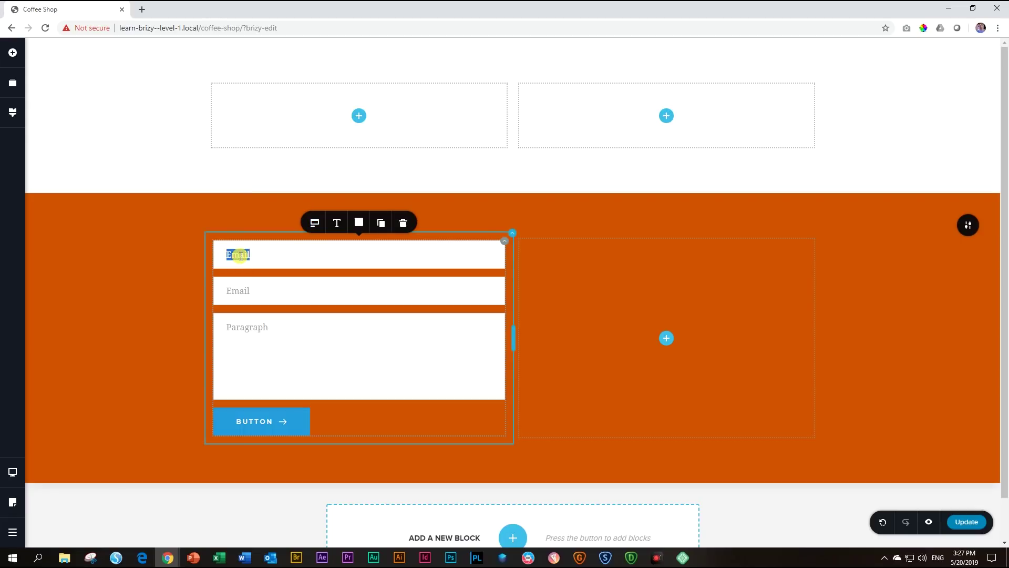
{"action": "type", "text": "Name"}
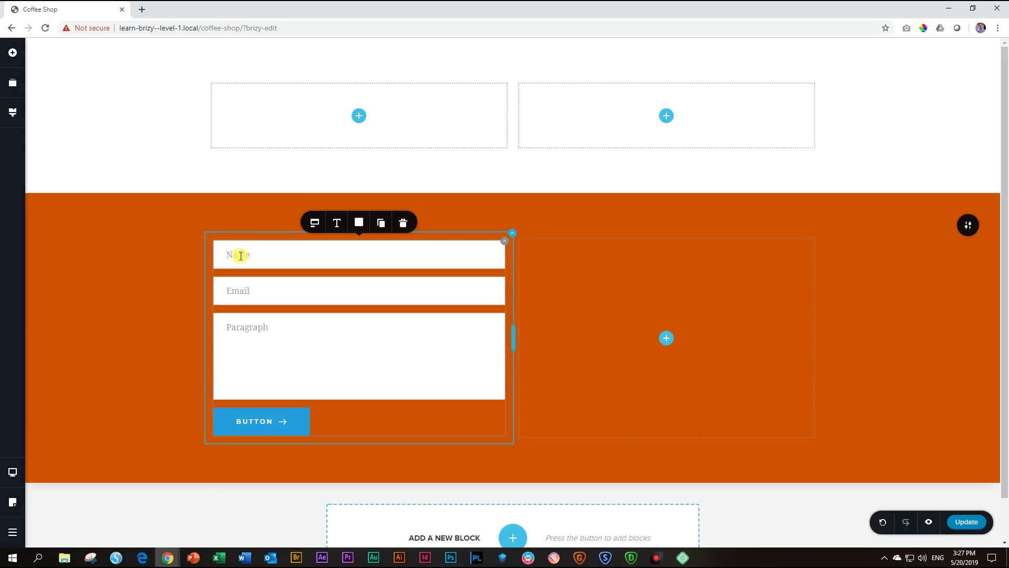
Review the field settings of the remaining Email field and the Paragraph field, and relabel the Paragraph field Message.
{"action": "left_click", "coordinate": [267, 290]}
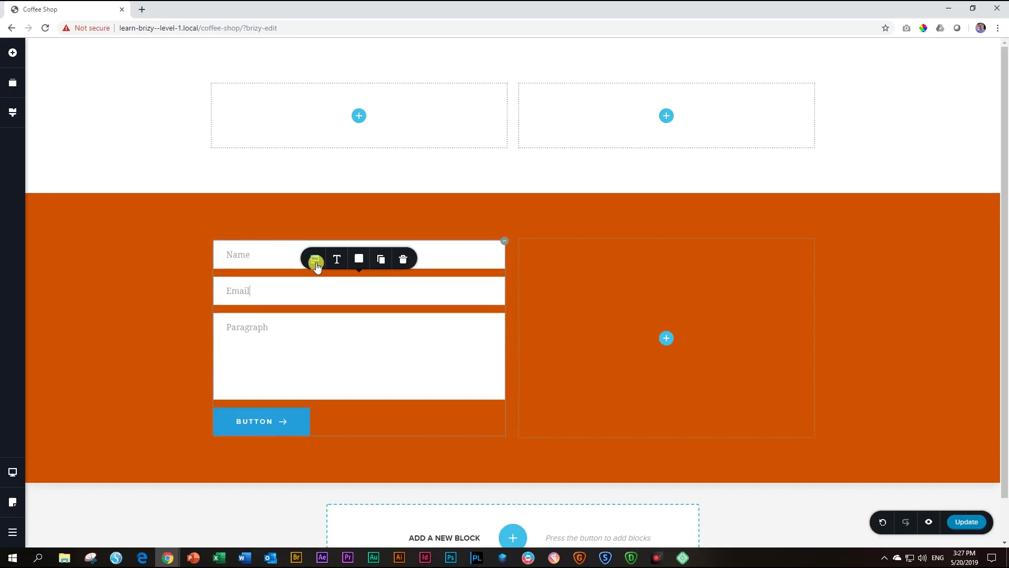
{"action": "left_click", "coordinate": [314, 259]}
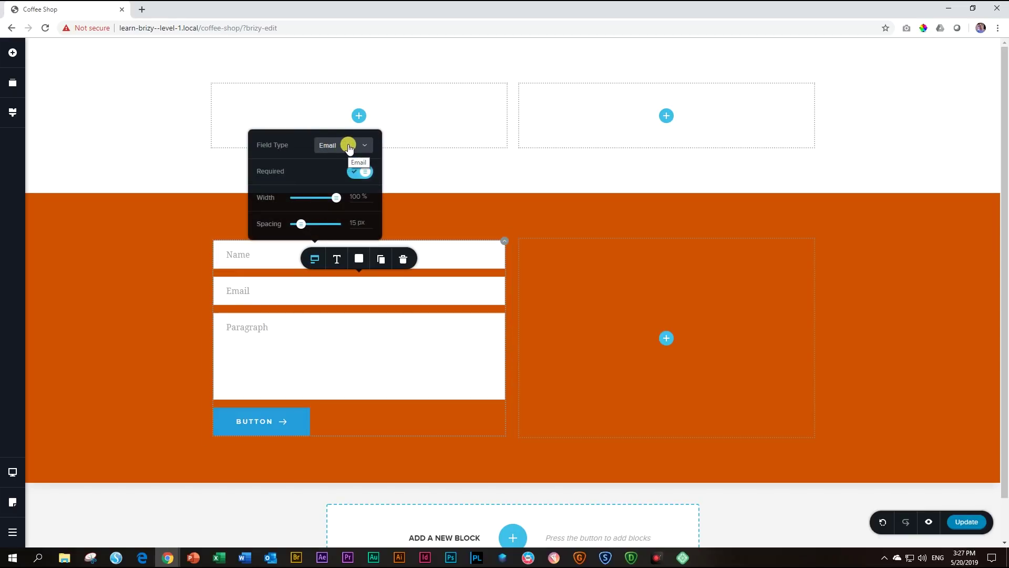
{"action": "left_click", "coordinate": [283, 328]}
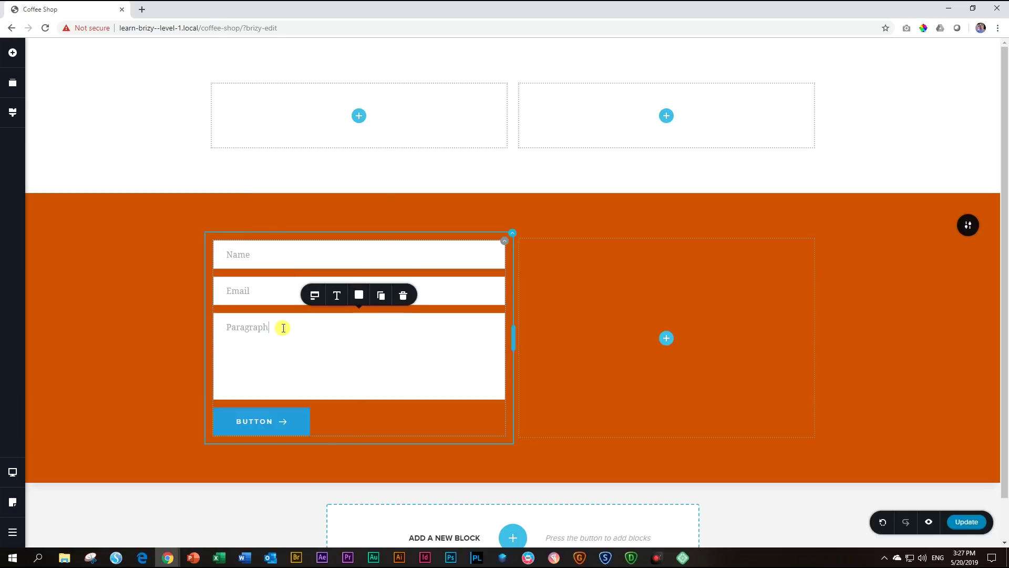
{"action": "left_click", "coordinate": [315, 296]}
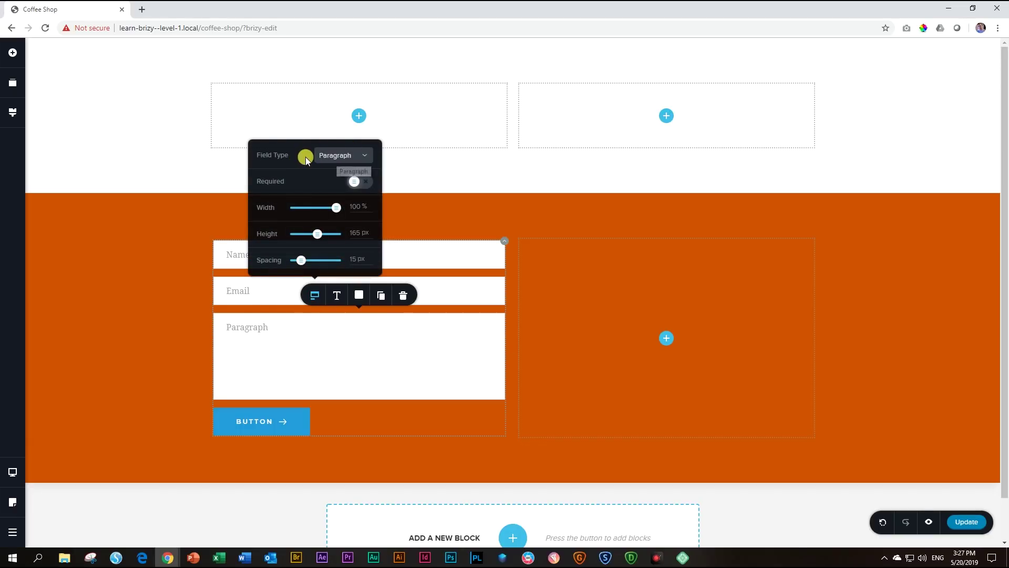
{"action": "double_click", "coordinate": [248, 327]}
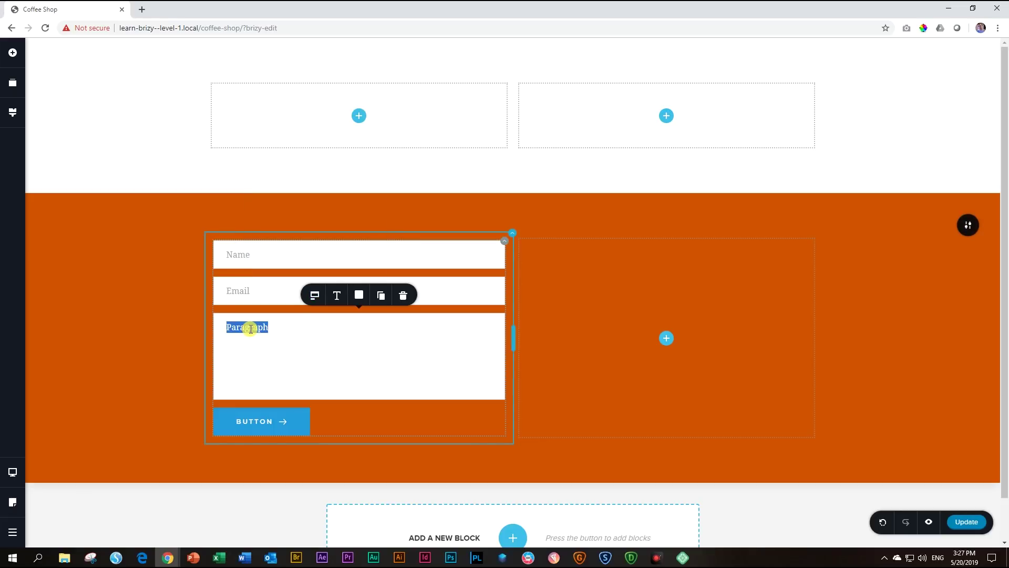
{"action": "type", "text": "Message"}
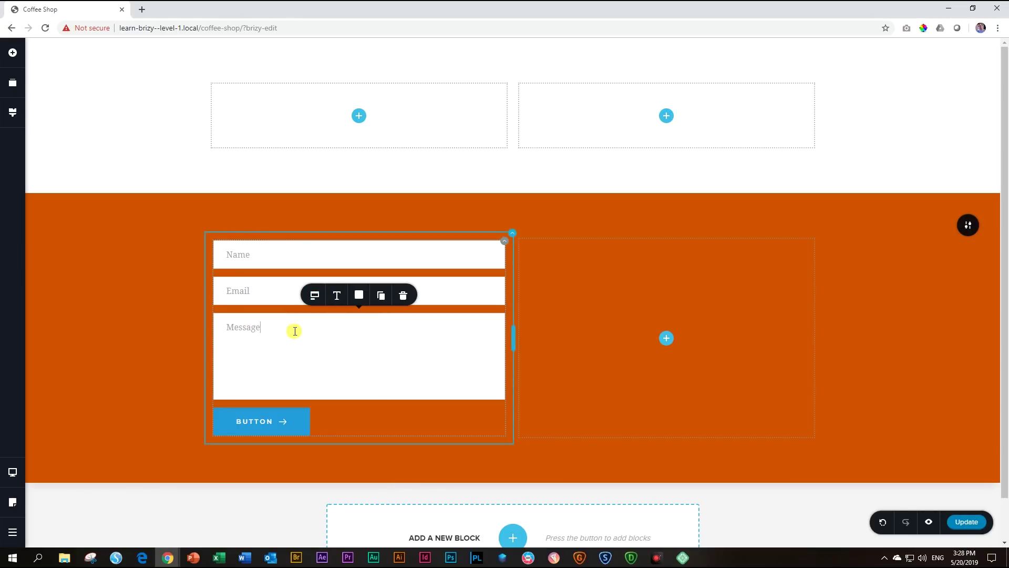
Set the form fields' font to Playfair Display at size 18.
{"action": "left_click", "coordinate": [257, 331]}
{"action": "left_click", "coordinate": [337, 296]}
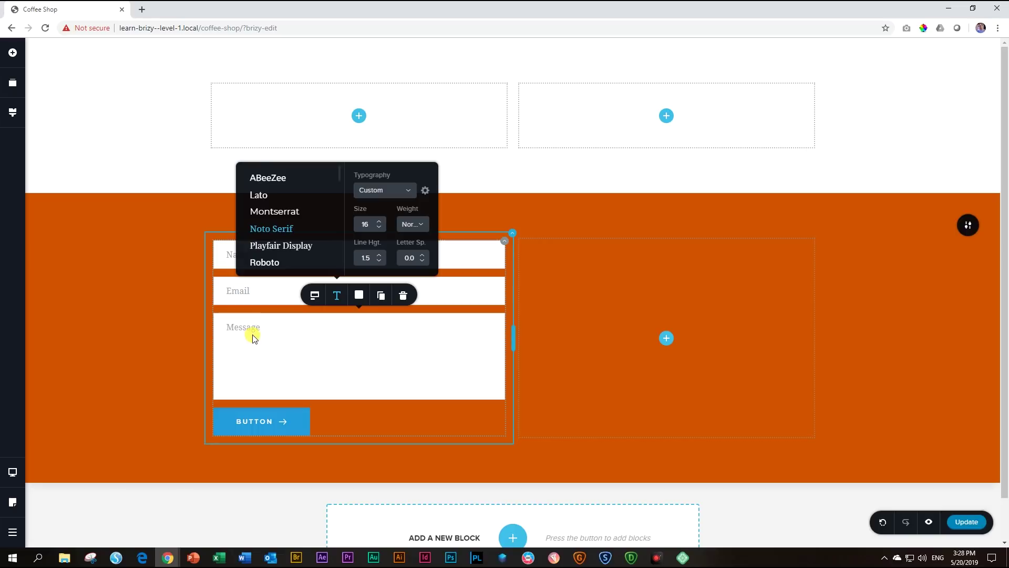
{"action": "left_click", "coordinate": [272, 329]}
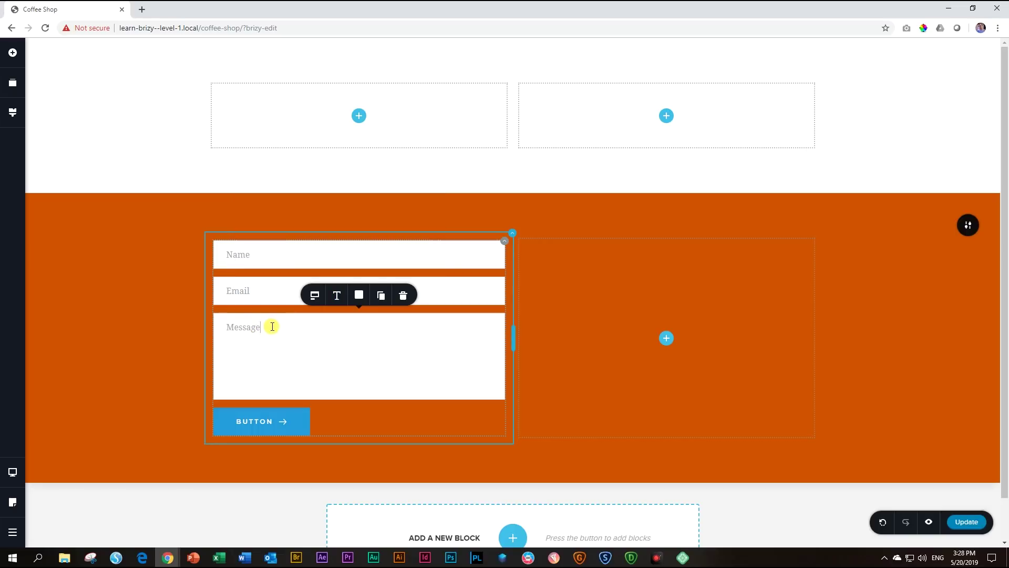
{"action": "left_click", "coordinate": [268, 254]}
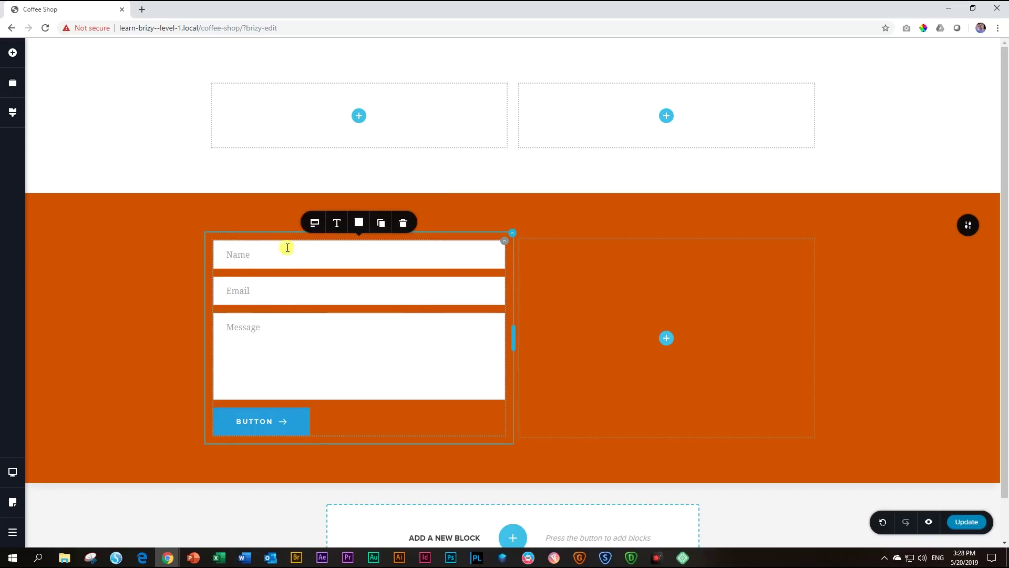
{"action": "left_click", "coordinate": [333, 228]}
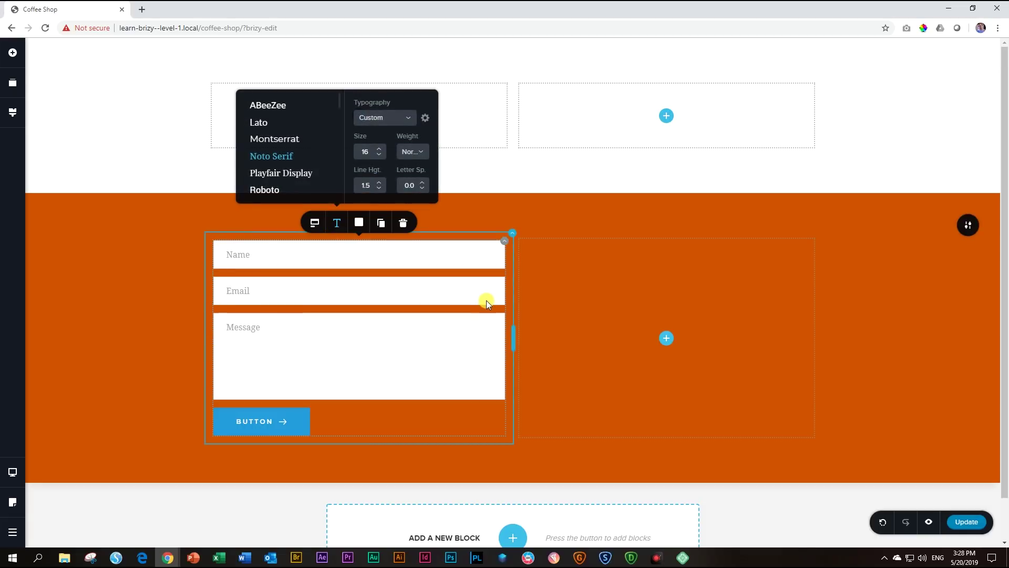
{"action": "left_click", "coordinate": [279, 173]}
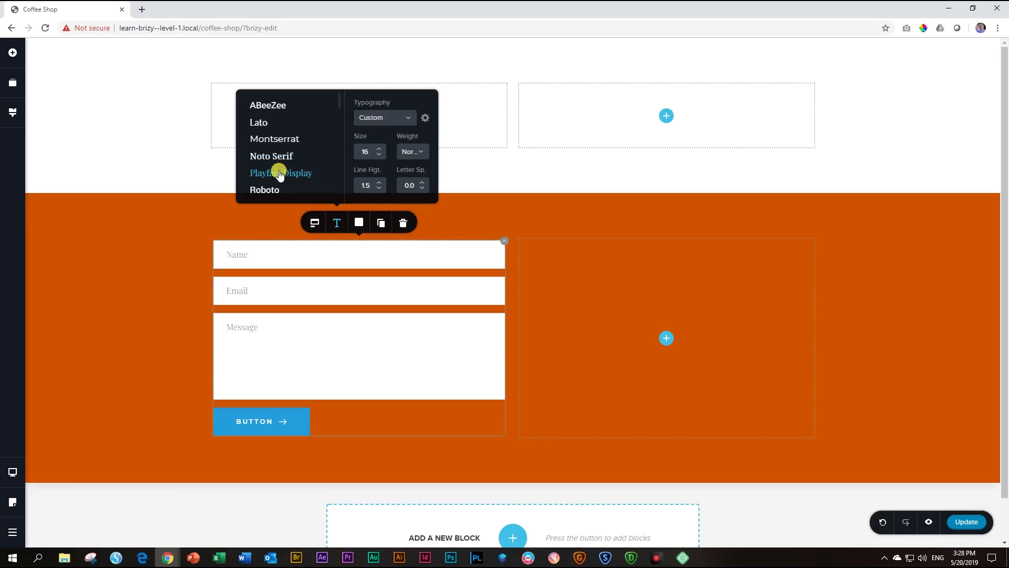
{"action": "left_click", "coordinate": [378, 149]}
{"action": "left_click", "coordinate": [378, 148]}
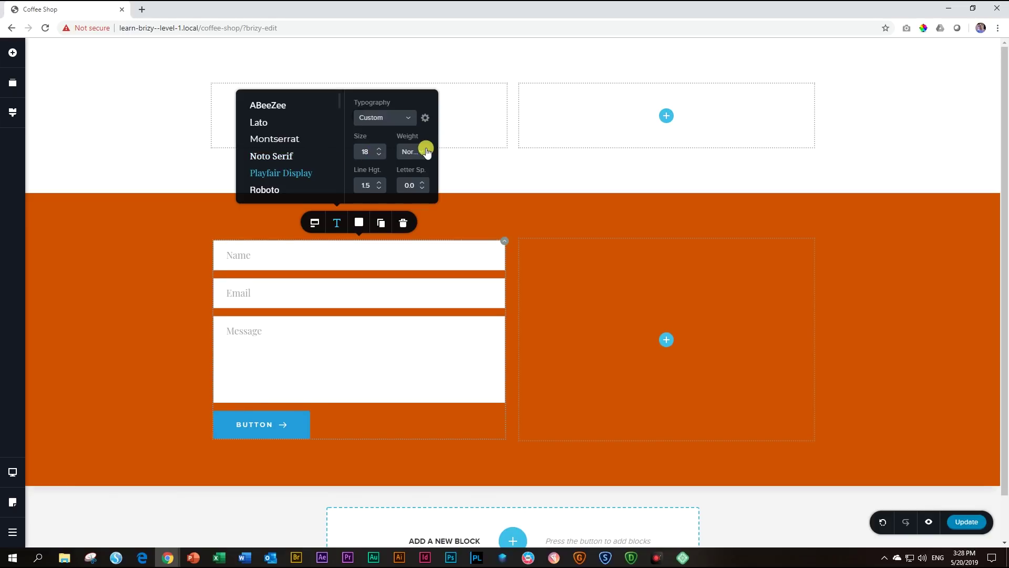
Give the form fields' text Bold weight, a line height of 1.3 and letter spacing of 1.0.
{"action": "left_click", "coordinate": [420, 151]}
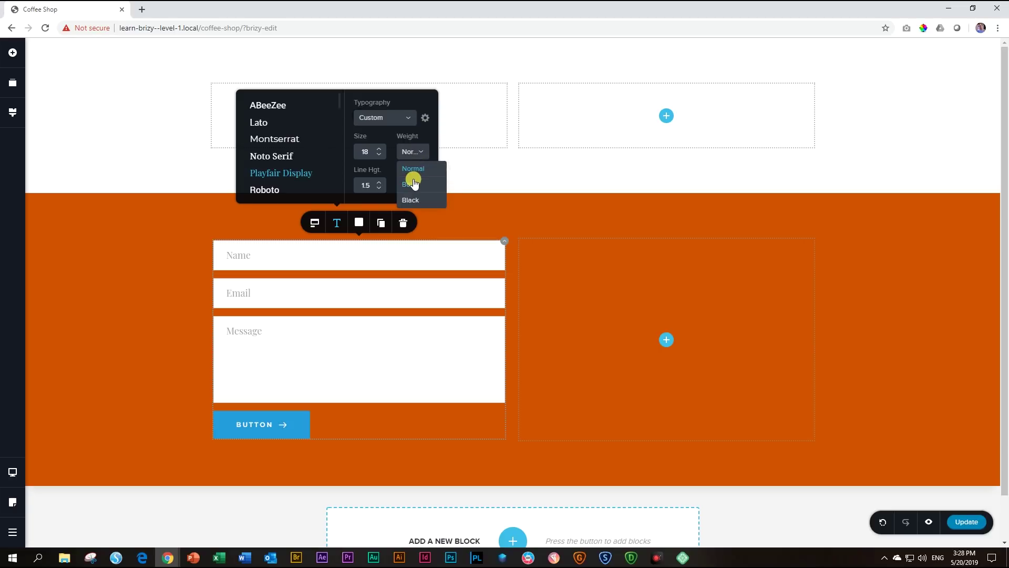
{"action": "left_click", "coordinate": [411, 184]}
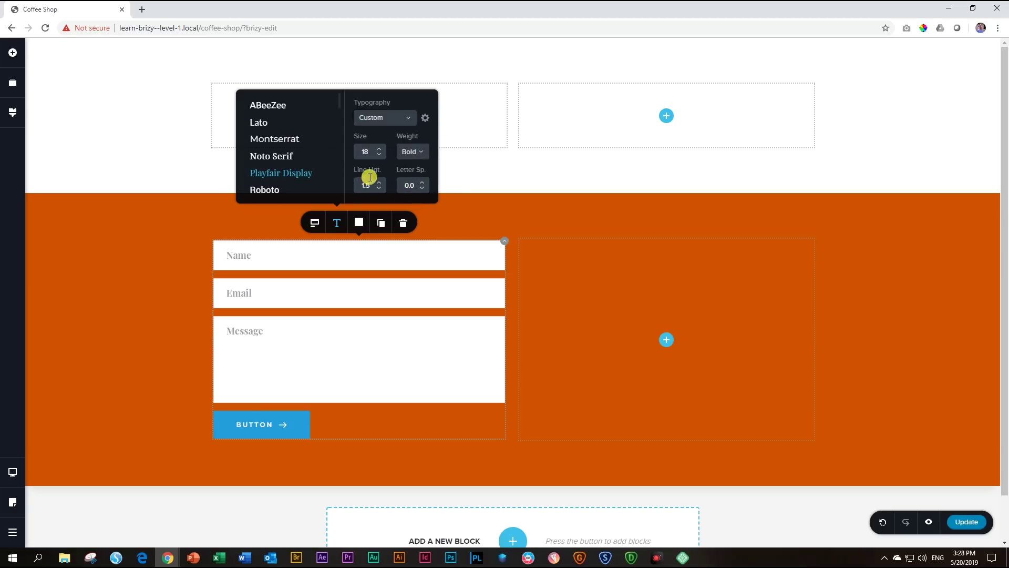
{"action": "left_click", "coordinate": [379, 188]}
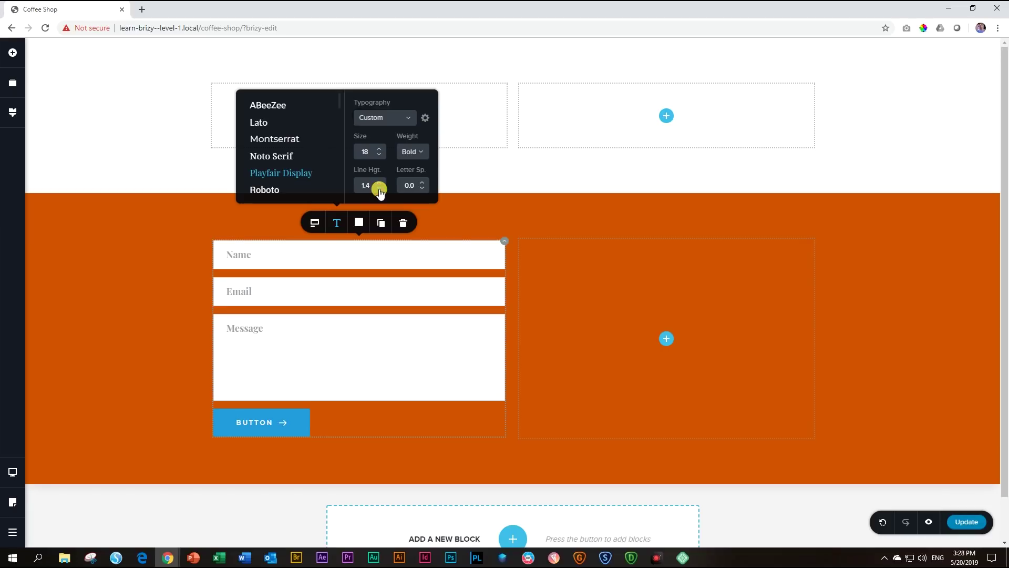
{"action": "left_click", "coordinate": [378, 188]}
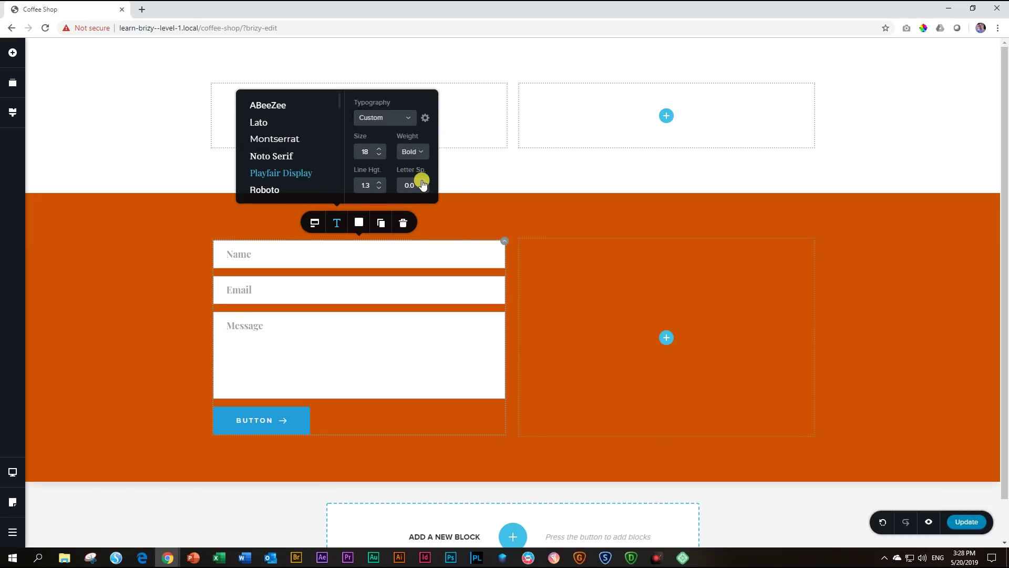
{"action": "left_click", "coordinate": [422, 182]}
{"action": "left_click", "coordinate": [421, 182]}
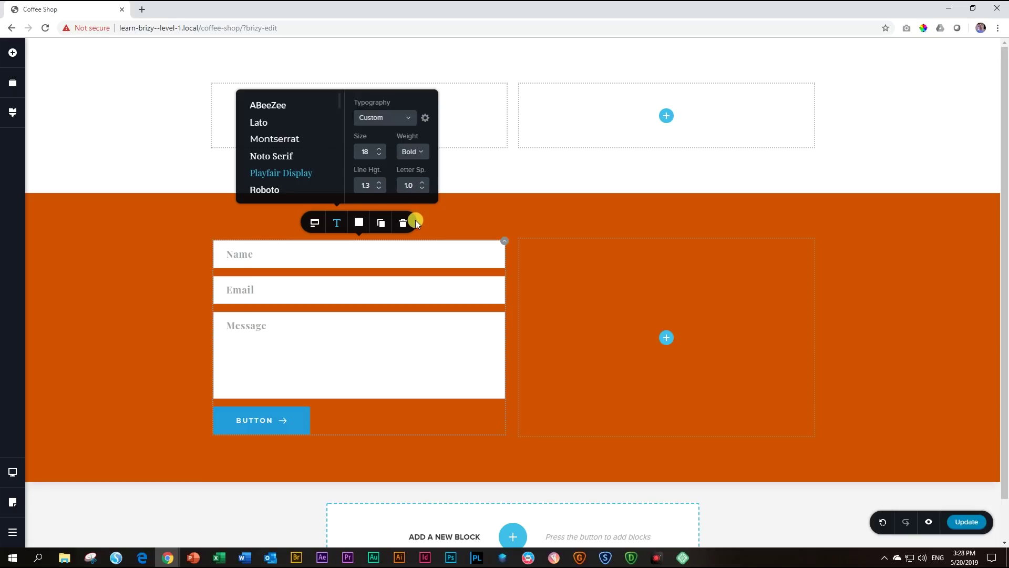
Make the form fields' background fully transparent and their labels fully opaque white (#FFFFFF), and check the border color.
{"action": "left_click", "coordinate": [358, 225]}
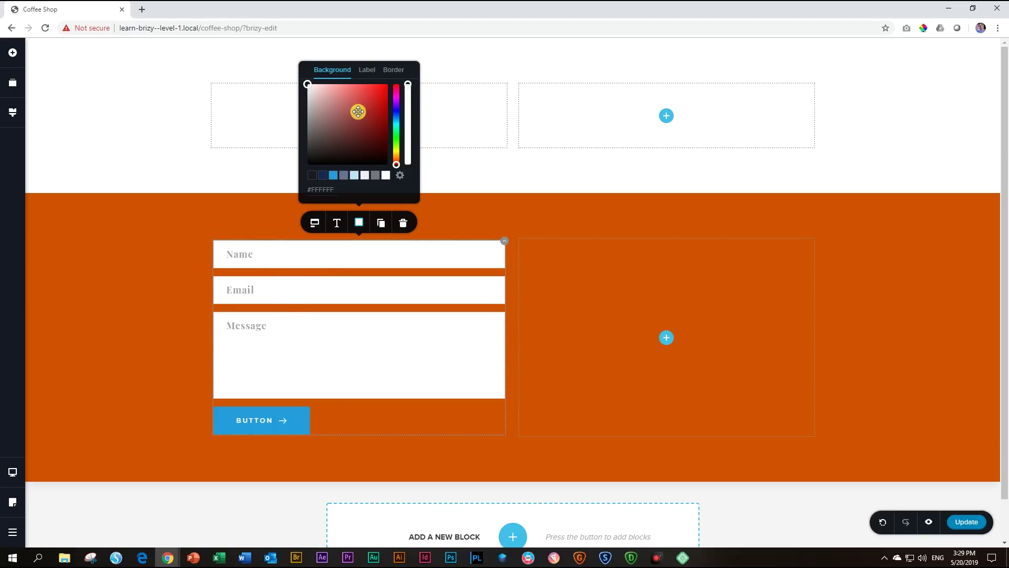
{"action": "left_click_drag", "start_coordinate": [408, 84], "coordinate": [408, 166]}
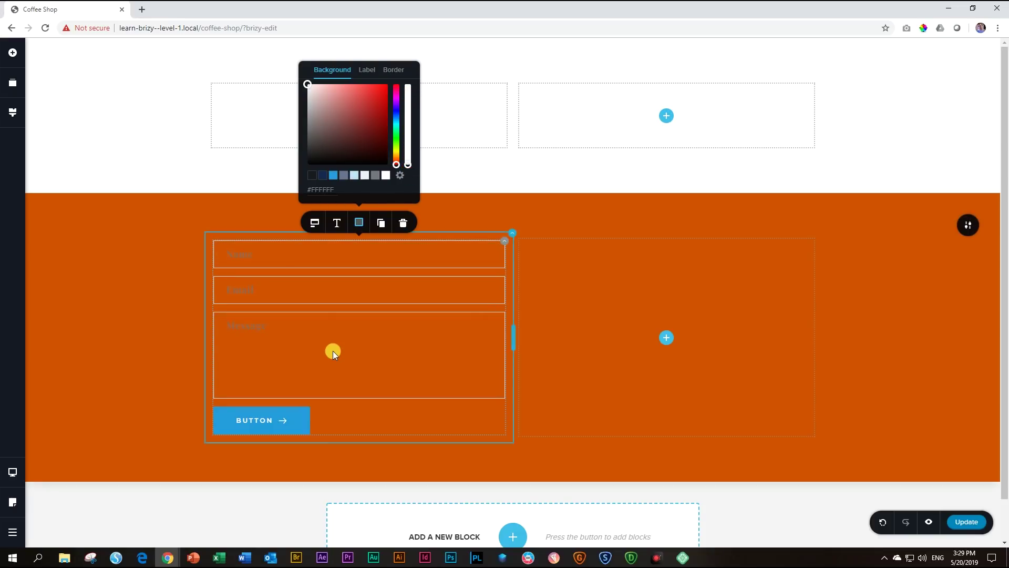
{"action": "left_click", "coordinate": [367, 70]}
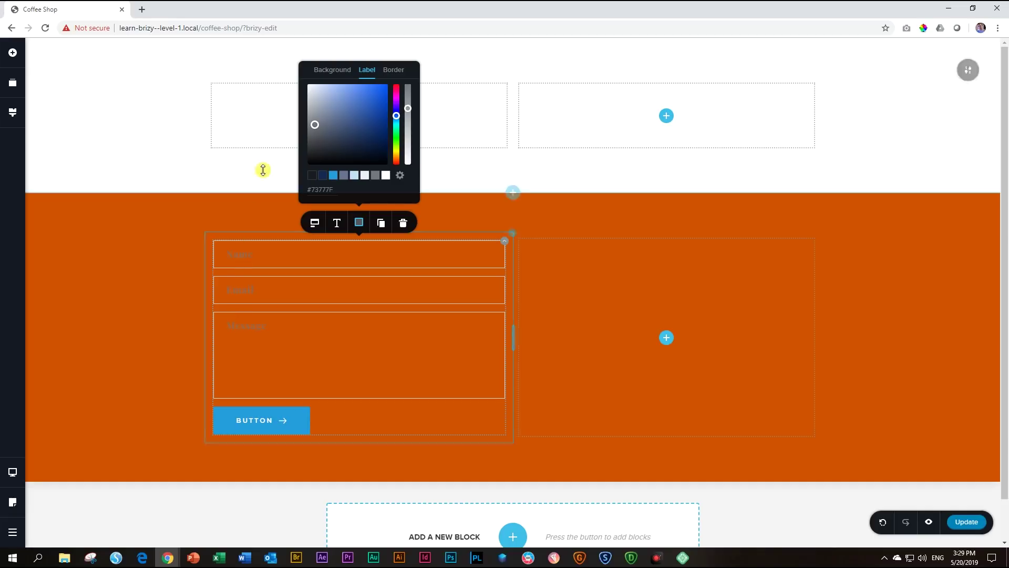
{"action": "left_click", "coordinate": [387, 176]}
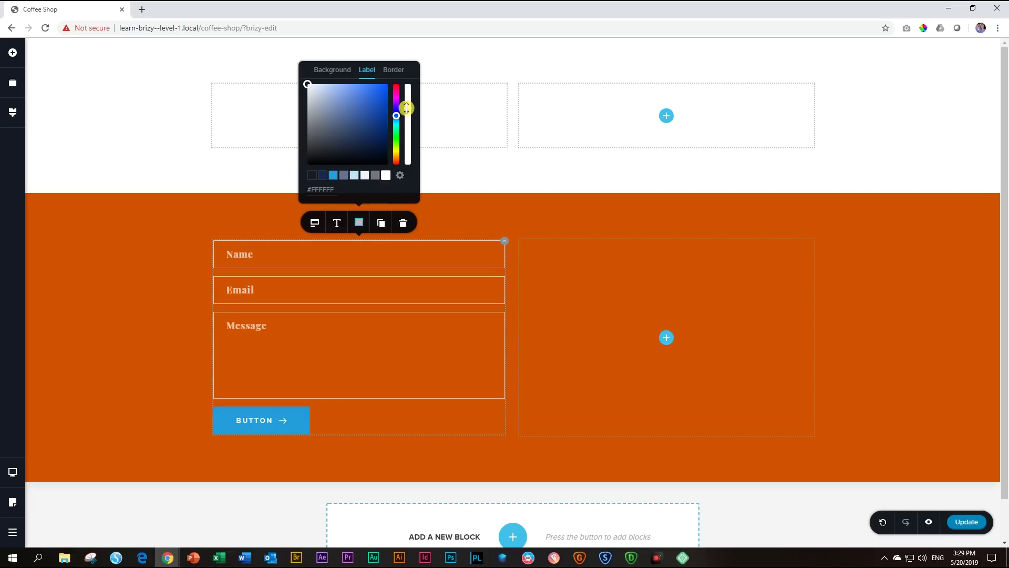
{"action": "left_click_drag", "start_coordinate": [406, 105], "coordinate": [408, 76]}
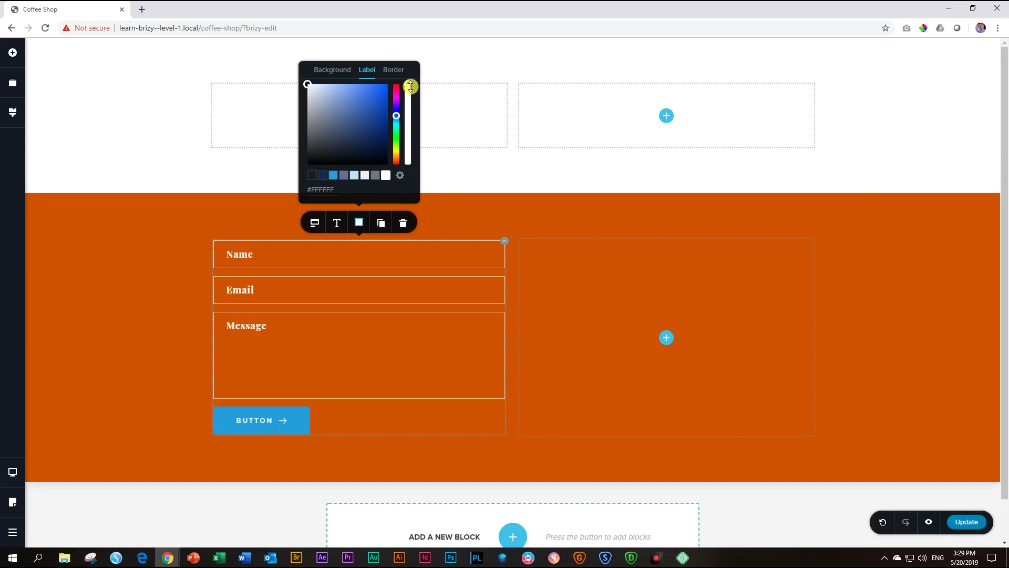
{"action": "left_click", "coordinate": [393, 69]}
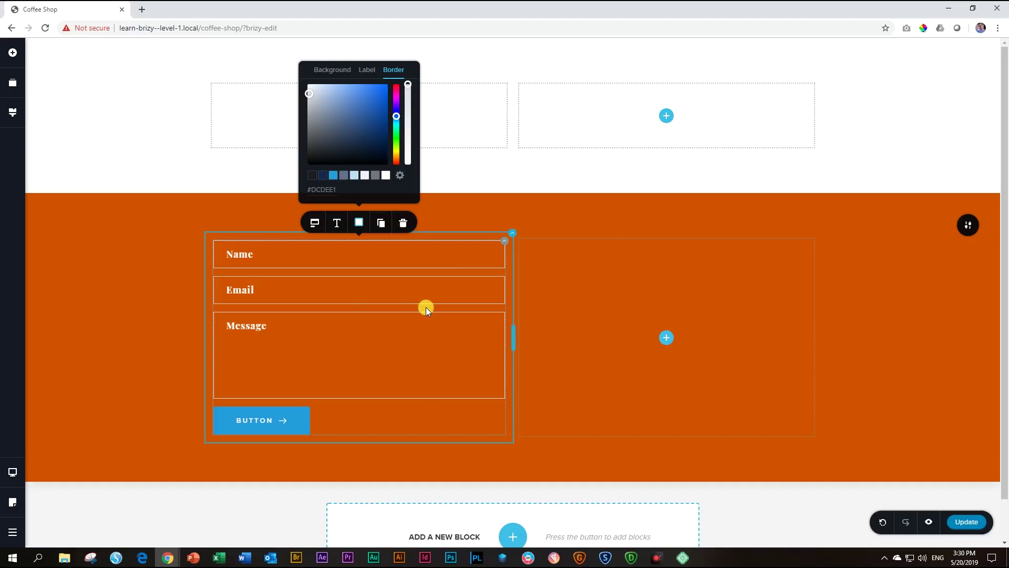
Change the form button's text to Send and remove its arrow icon.
{"action": "double_click", "coordinate": [250, 418]}
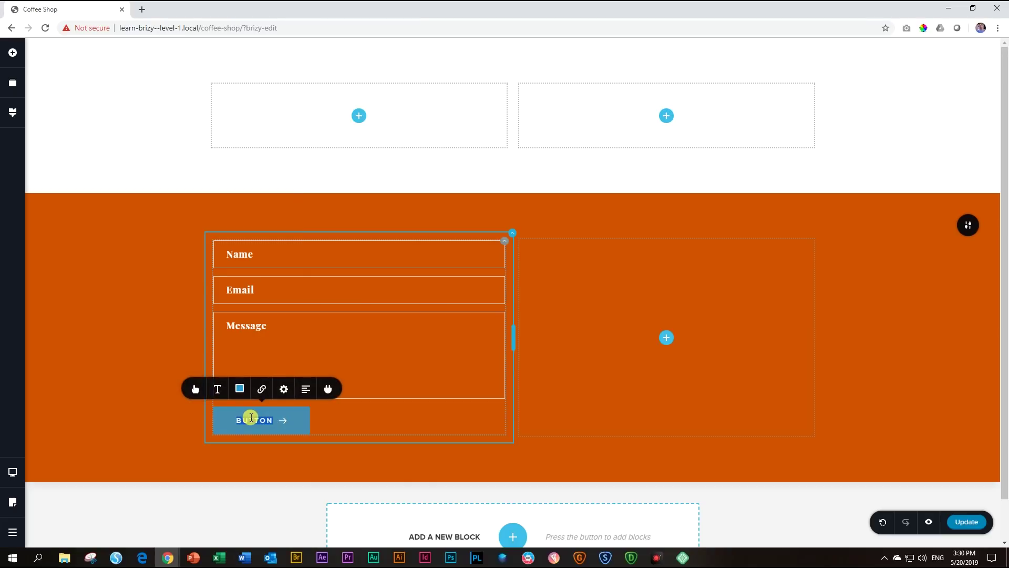
{"action": "type", "text": "s"}
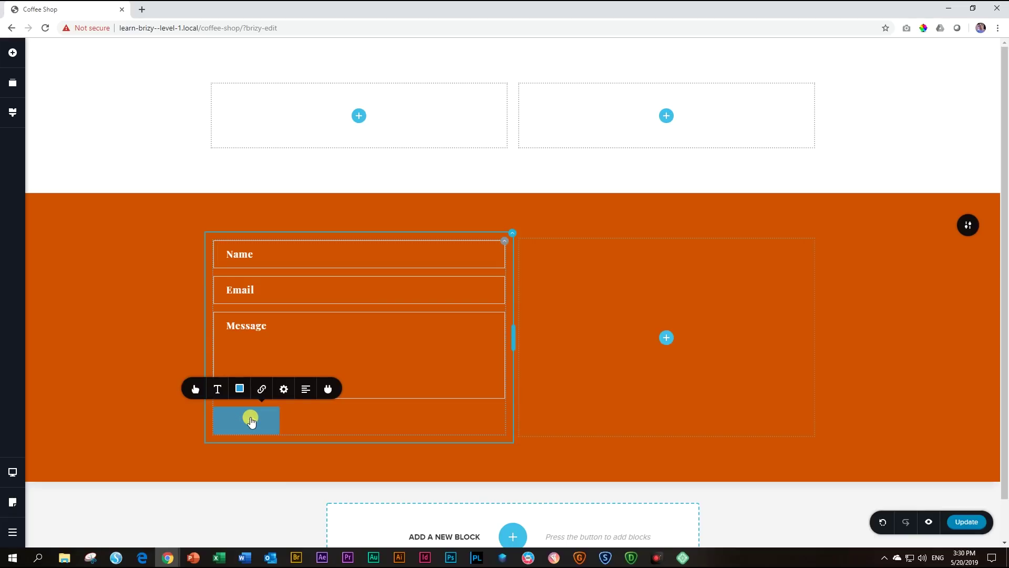
{"action": "type", "text": "end"}
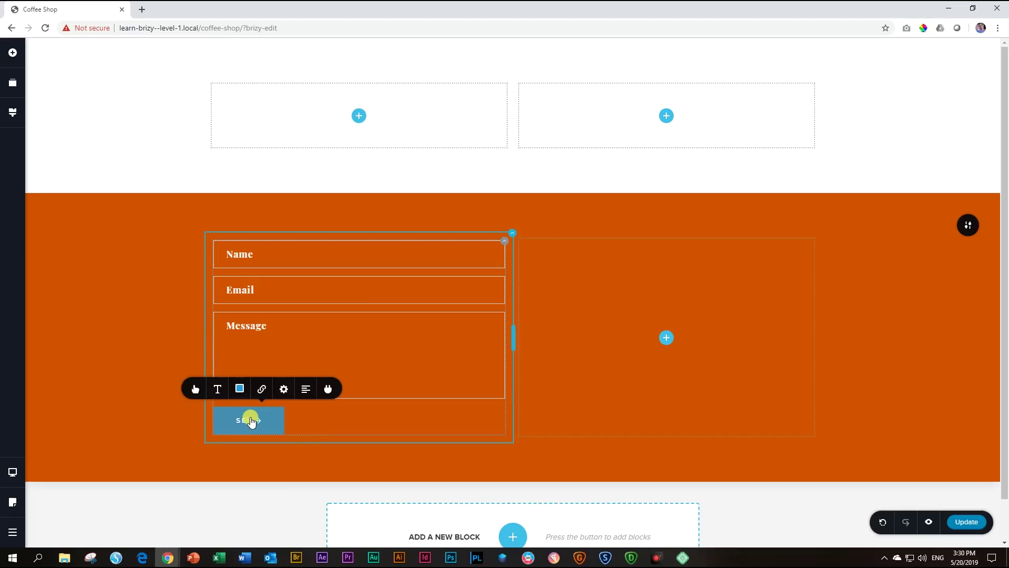
{"action": "left_click", "coordinate": [197, 389]}
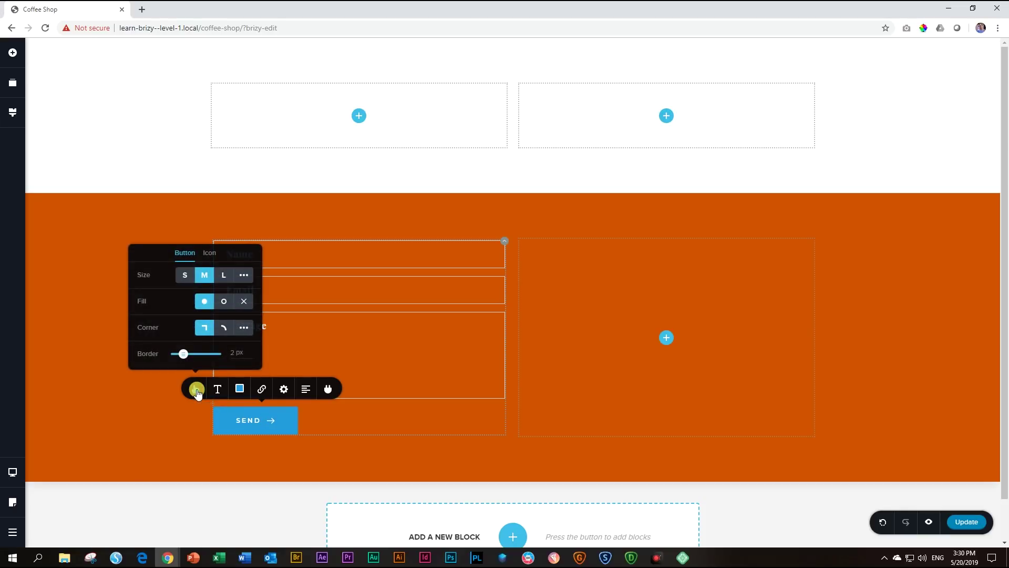
{"action": "left_click", "coordinate": [214, 252]}
{"action": "left_click", "coordinate": [252, 261]}
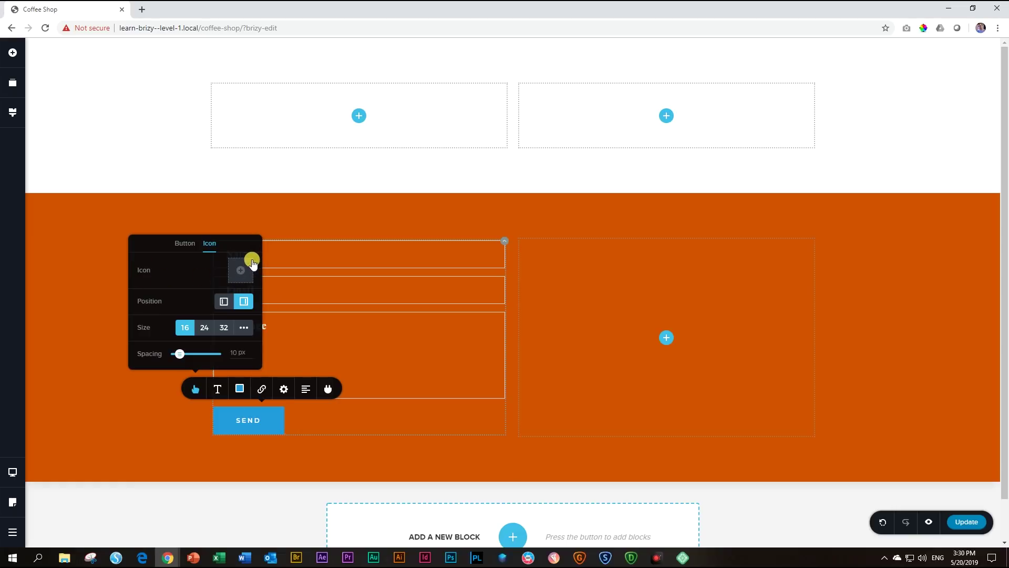
{"action": "left_click", "coordinate": [185, 243]}
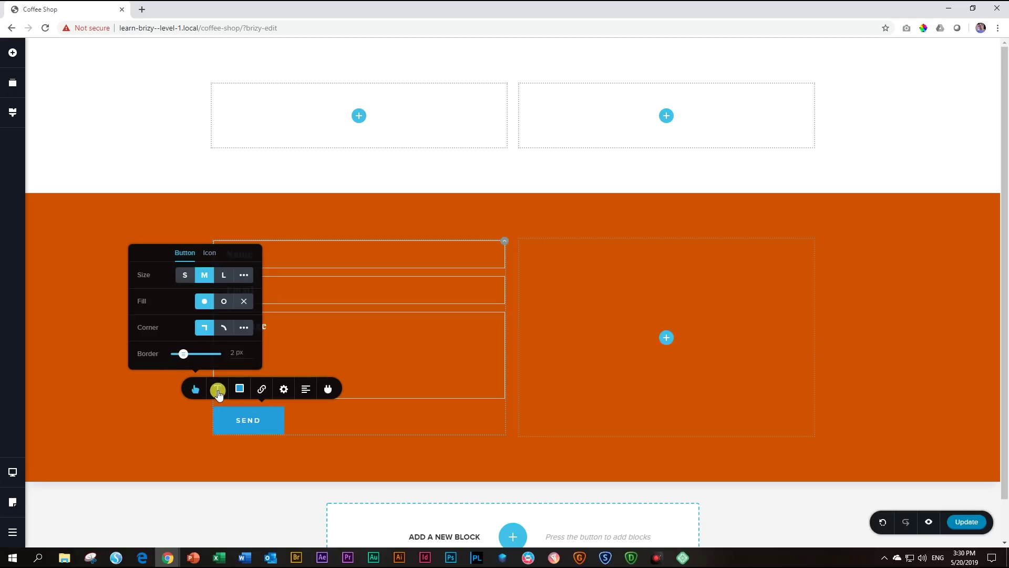
Style the Send button's text in Playfair Display at size 14, Bold weight, with a line height of 1.5.
{"action": "left_click", "coordinate": [217, 390]}
{"action": "left_click", "coordinate": [172, 341]}
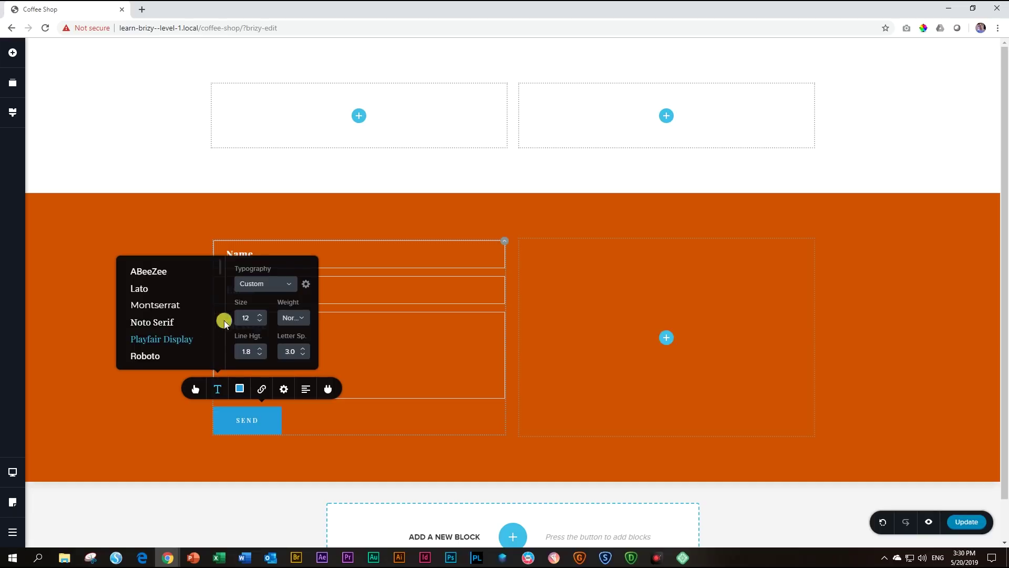
{"action": "left_click", "coordinate": [260, 315]}
{"action": "left_click", "coordinate": [259, 314]}
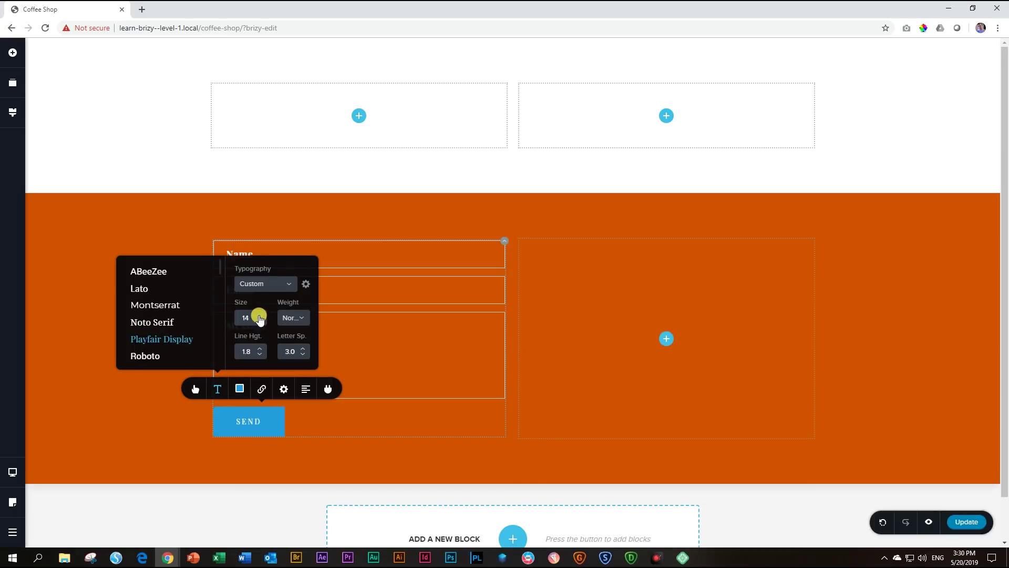
{"action": "left_click", "coordinate": [292, 317]}
{"action": "left_click", "coordinate": [291, 350]}
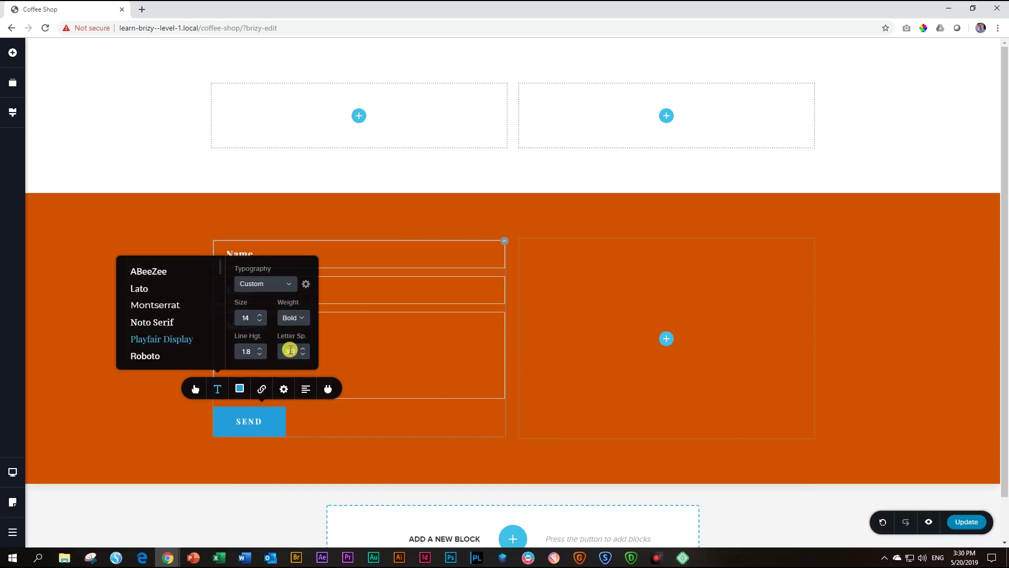
{"action": "left_click", "coordinate": [259, 354]}
{"action": "left_click", "coordinate": [259, 355]}
{"action": "left_click", "coordinate": [259, 354]}
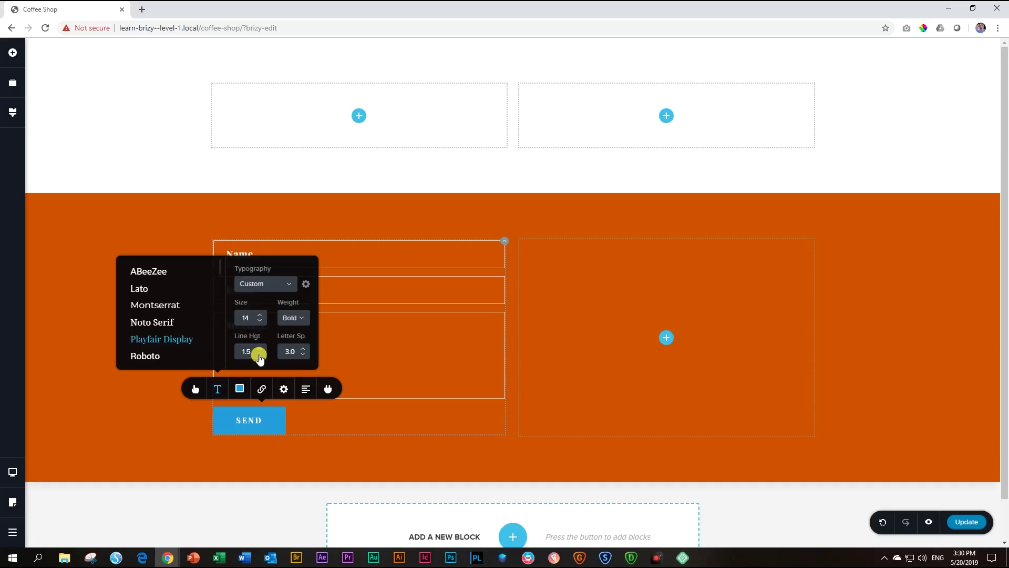
Color the Send button's normal state with a white background and #D25200 text.
{"action": "left_click", "coordinate": [239, 389]}
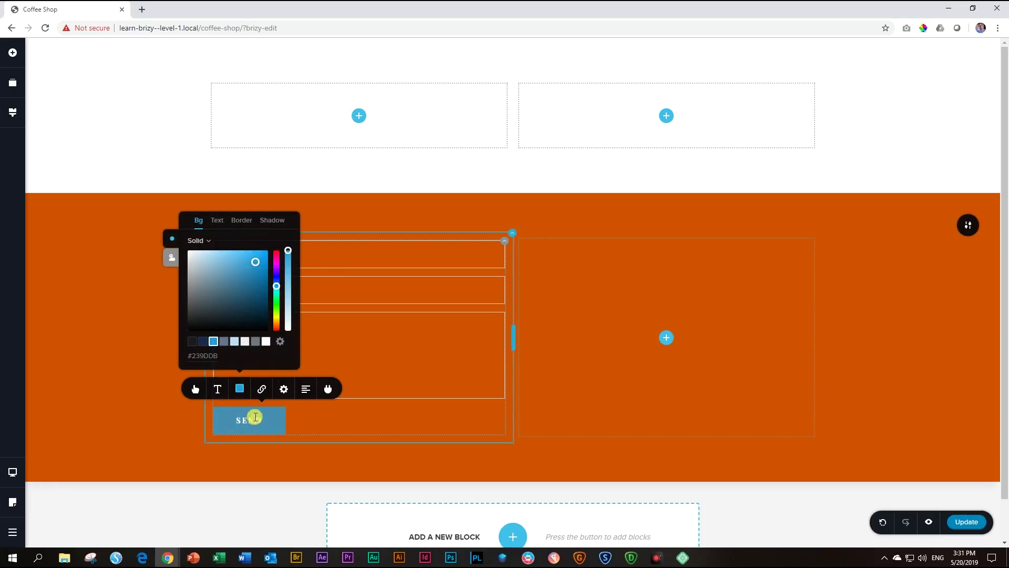
{"action": "left_click", "coordinate": [266, 341]}
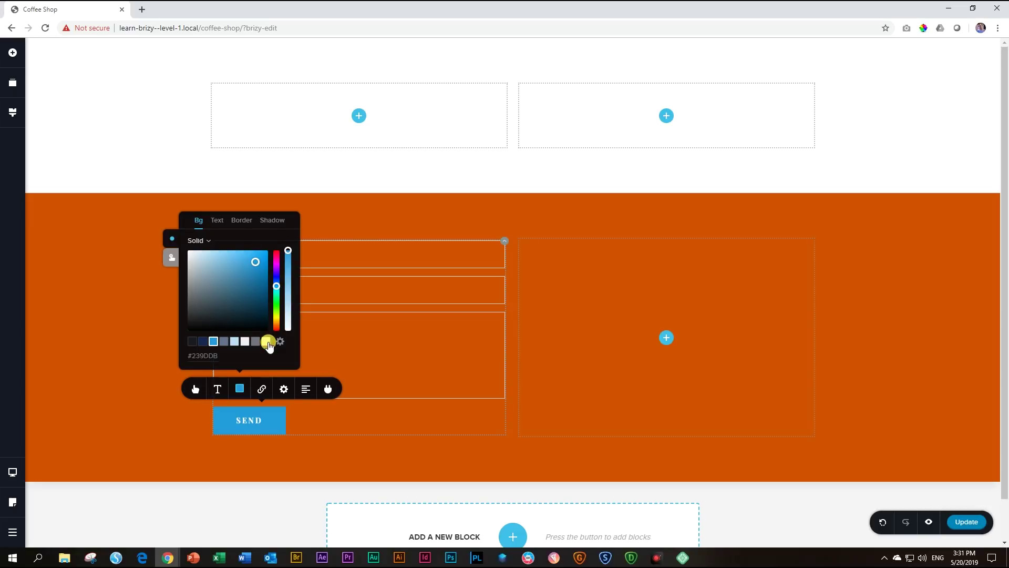
{"action": "left_click", "coordinate": [217, 222]}
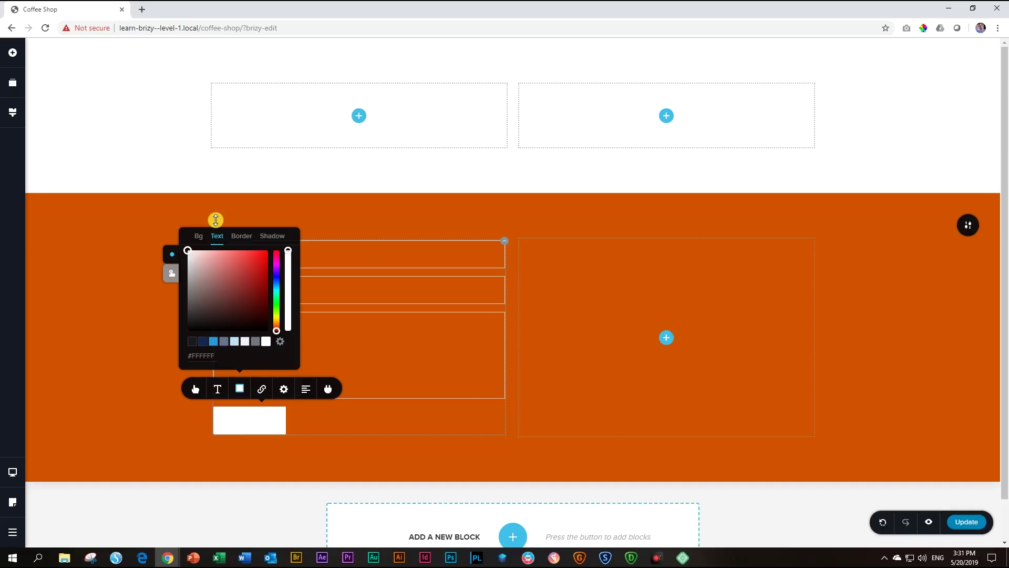
{"action": "double_click", "coordinate": [205, 356]}
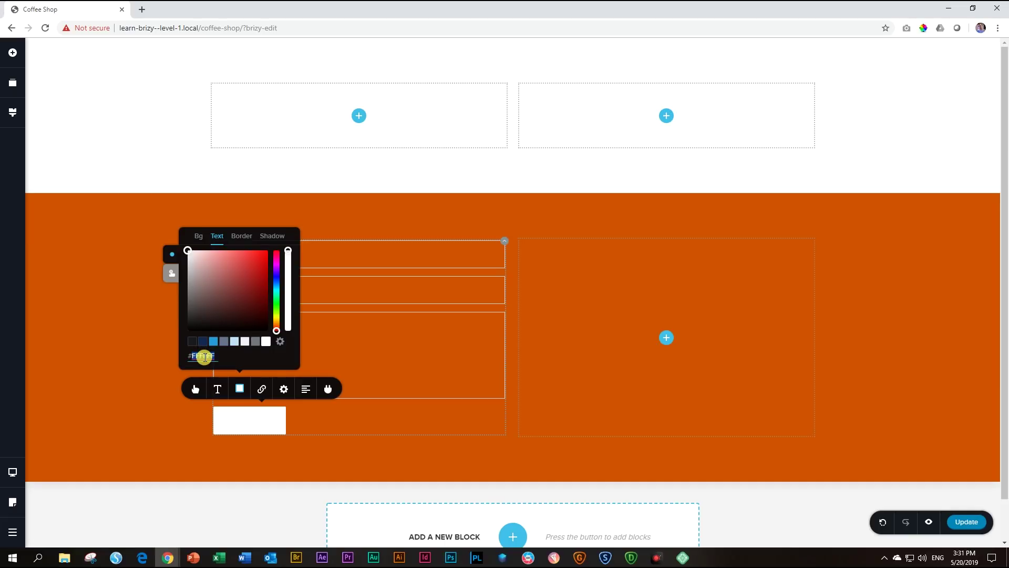
{"action": "type", "text": "D"}
{"action": "type", "text": "35400"}
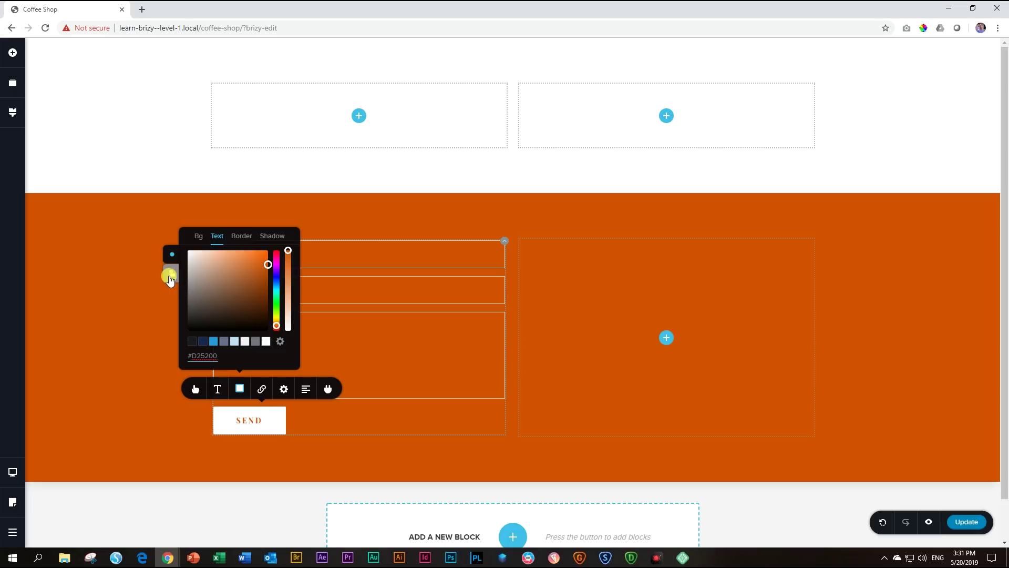
Set the Send button's hover background color to #D25200.
{"action": "left_click", "coordinate": [169, 279]}
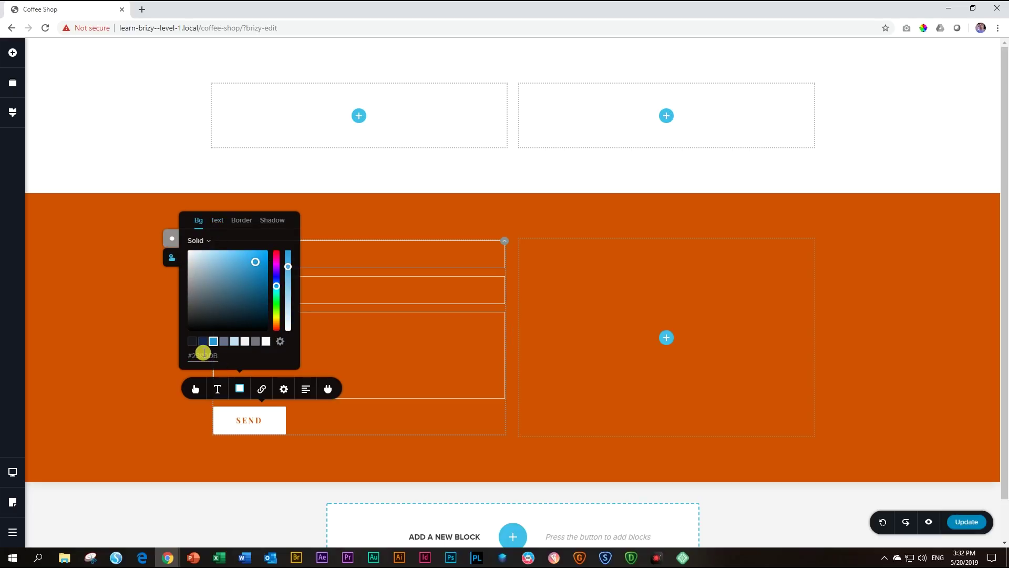
{"action": "double_click", "coordinate": [203, 356]}
{"action": "type", "text": "D25200"}
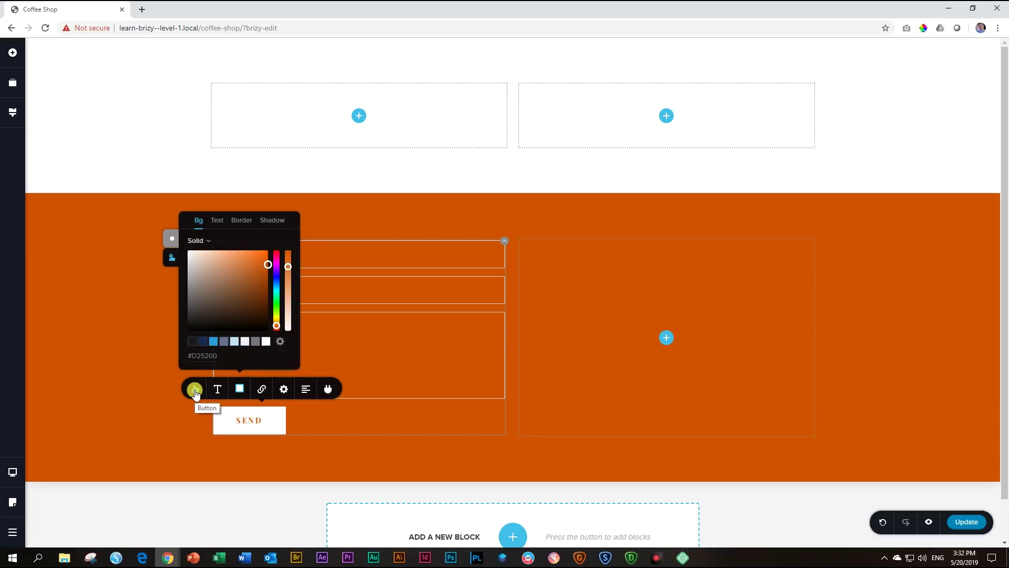
Set the Send button's size to S and its text size to 14.
{"action": "left_click", "coordinate": [195, 389]}
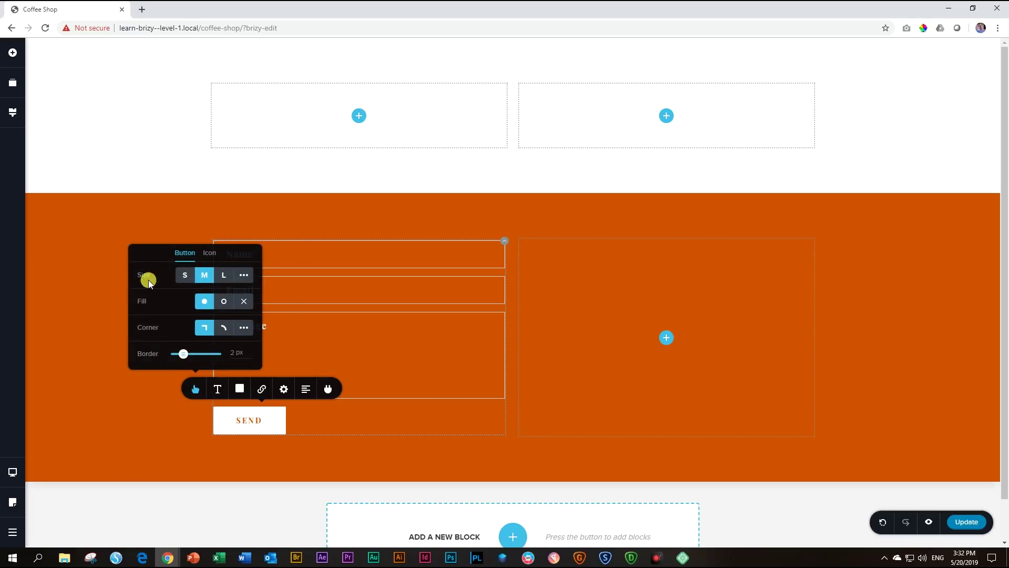
{"action": "left_click", "coordinate": [185, 275]}
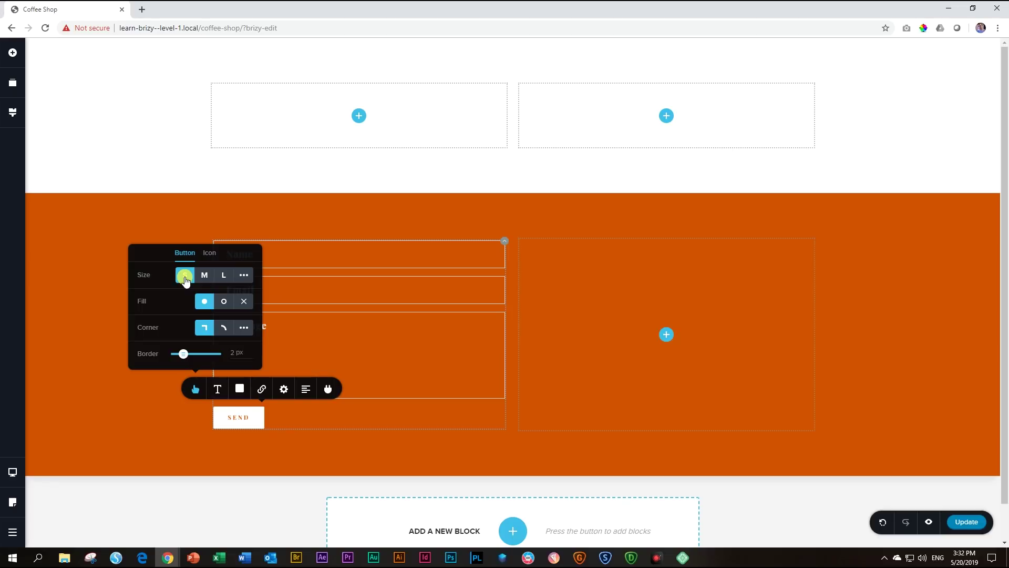
{"action": "left_click", "coordinate": [217, 389]}
{"action": "left_click", "coordinate": [235, 319]}
{"action": "left_click", "coordinate": [261, 316]}
{"action": "left_click", "coordinate": [261, 315]}
{"action": "left_click", "coordinate": [261, 315]}
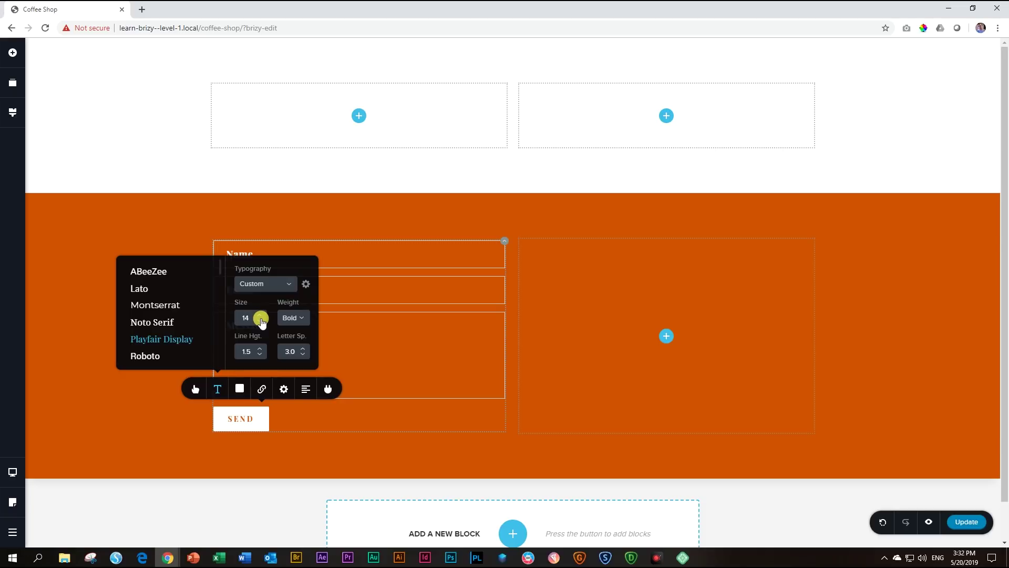
{"action": "left_click", "coordinate": [128, 419]}
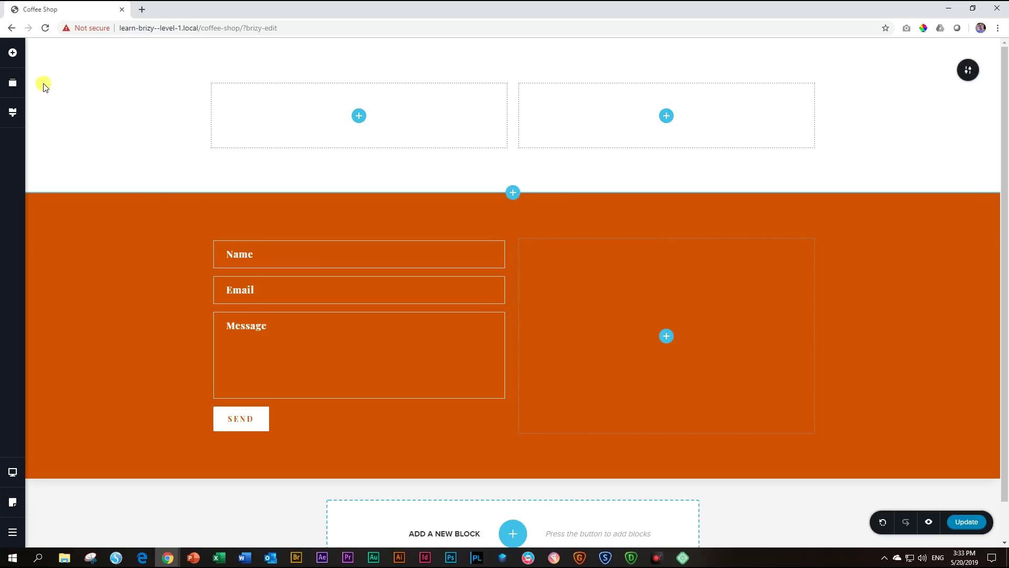
Add a Map element to the empty column beside the form and set its address to Living Life, Ladybrand.
{"action": "left_click", "coordinate": [13, 55]}
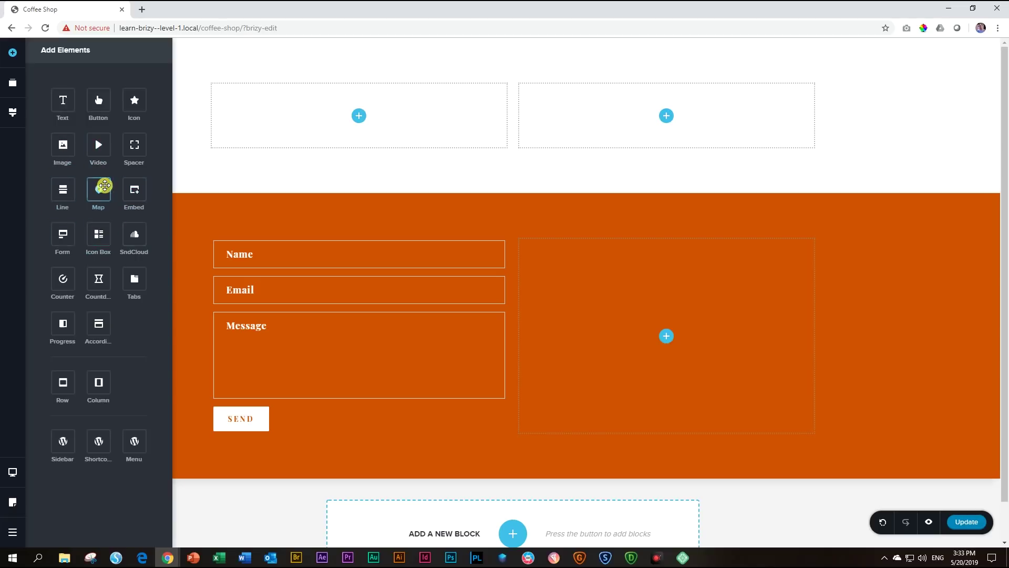
{"action": "left_click_drag", "start_coordinate": [99, 188], "coordinate": [663, 343]}
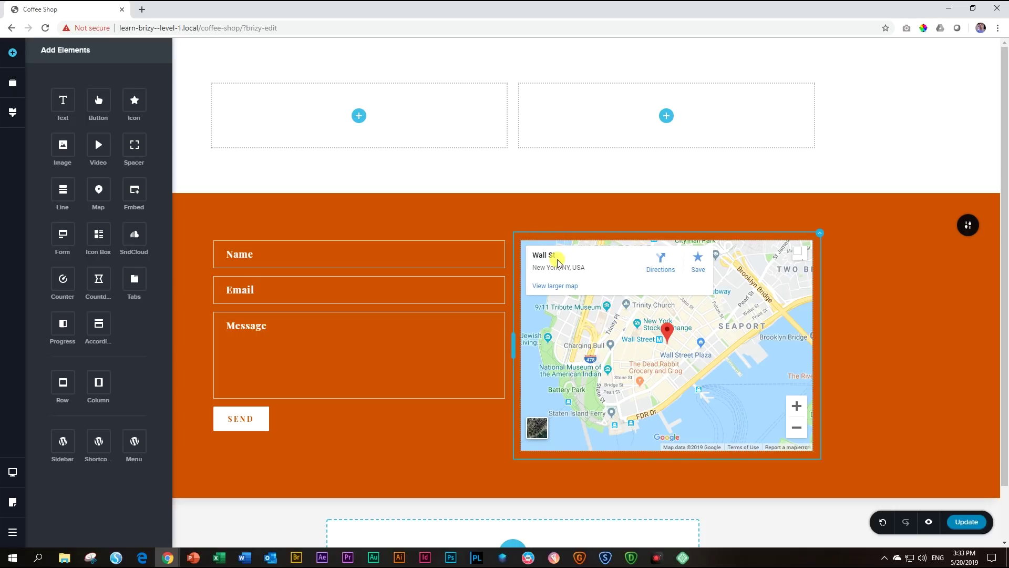
{"action": "left_click", "coordinate": [622, 328]}
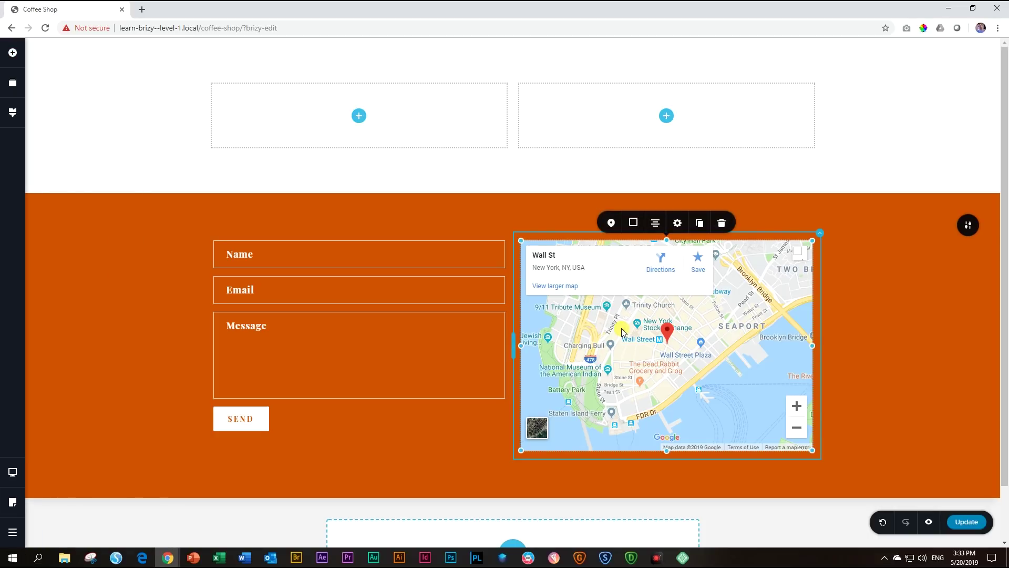
{"action": "left_click", "coordinate": [610, 224]}
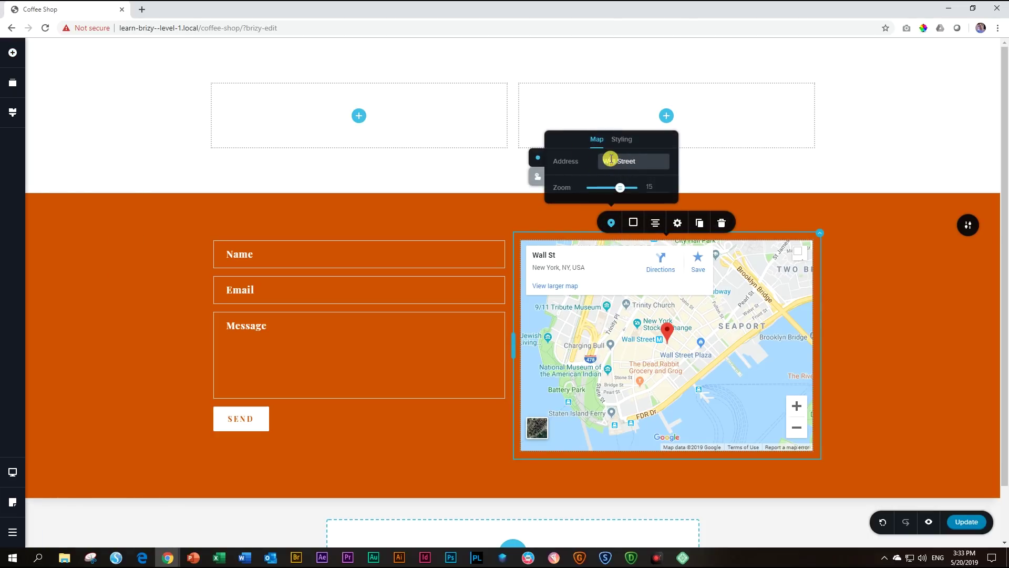
{"action": "left_click_drag", "start_coordinate": [644, 161], "coordinate": [586, 165]}
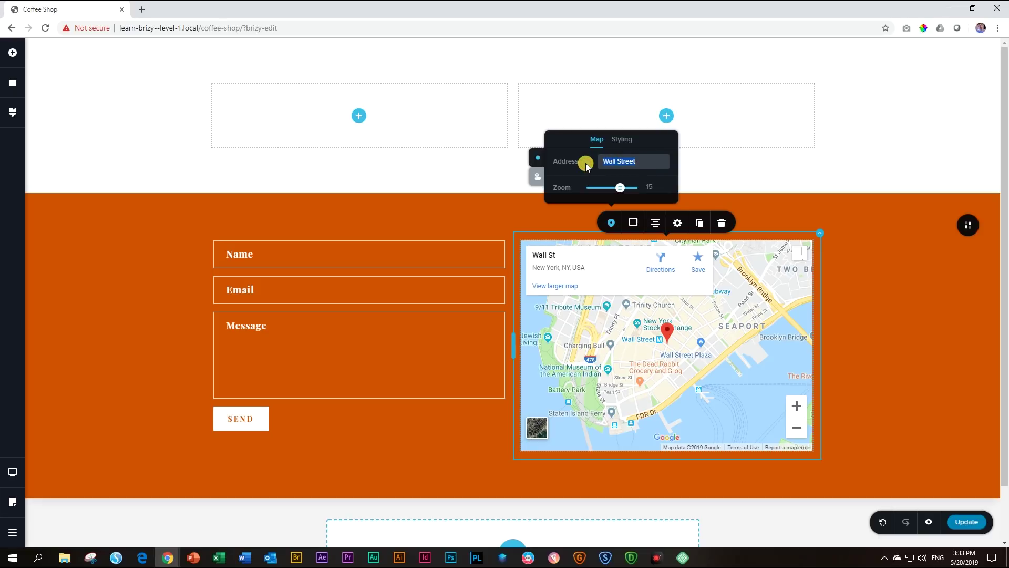
{"action": "type", "text": "IIVING II"}
{"action": "key", "text": "BackSpace"}
{"action": "key", "text": "BackSpace"}
{"action": "key", "text": "BackSpace"}
{"action": "key", "text": "BackSpace"}
{"action": "key", "text": "BackSpace"}
{"action": "key", "text": "BackSpace"}
{"action": "key", "text": "BackSpace"}
{"action": "key", "text": "BackSpace"}
{"action": "key", "text": "BackSpace"}
{"action": "type", "text": "Living Life, Ladybrand"}
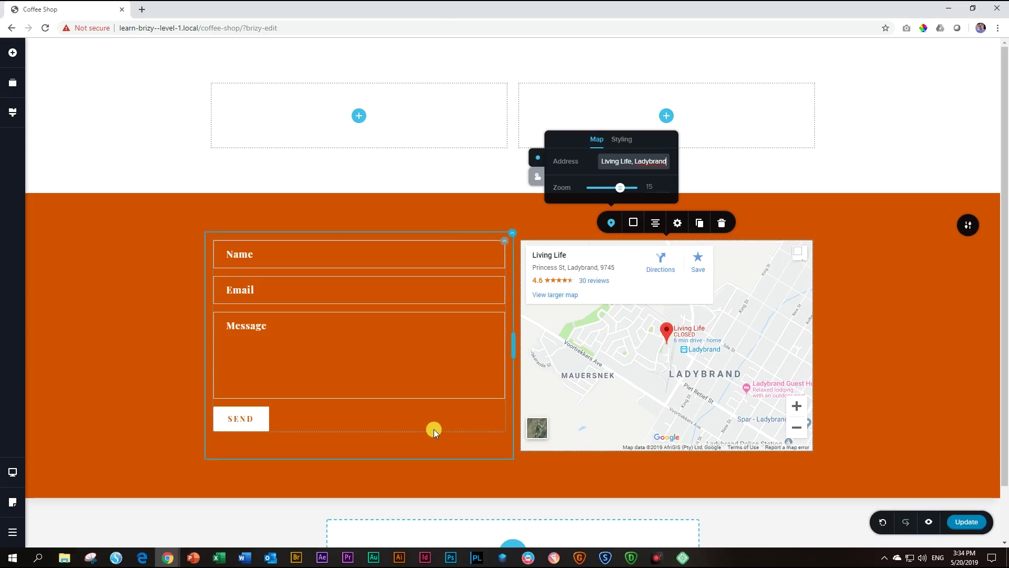
Shorten the map so its lower edge lines up with the bottom of the Send button.
{"action": "left_click", "coordinate": [692, 347]}
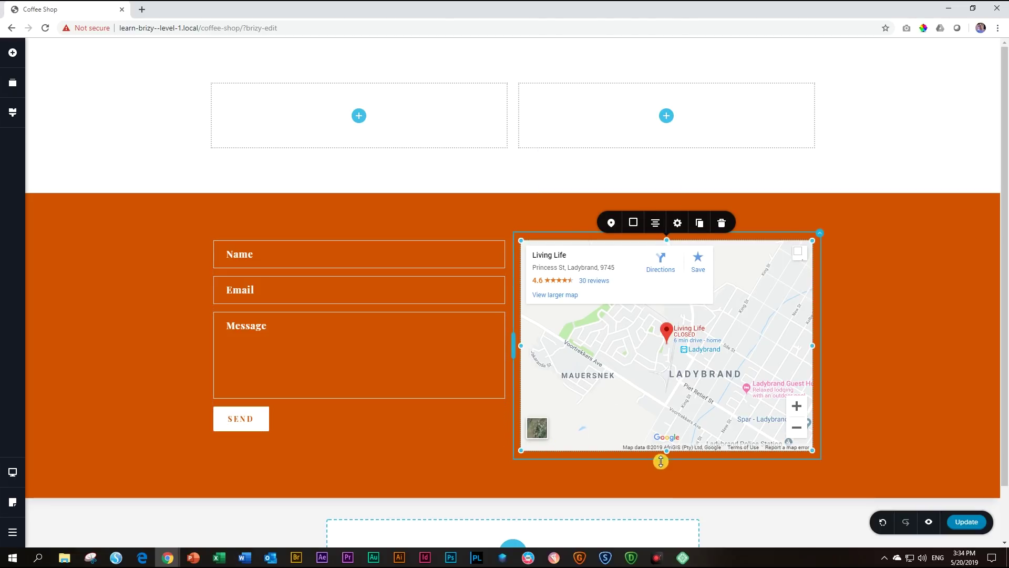
{"action": "left_click_drag", "start_coordinate": [667, 449], "coordinate": [668, 431]}
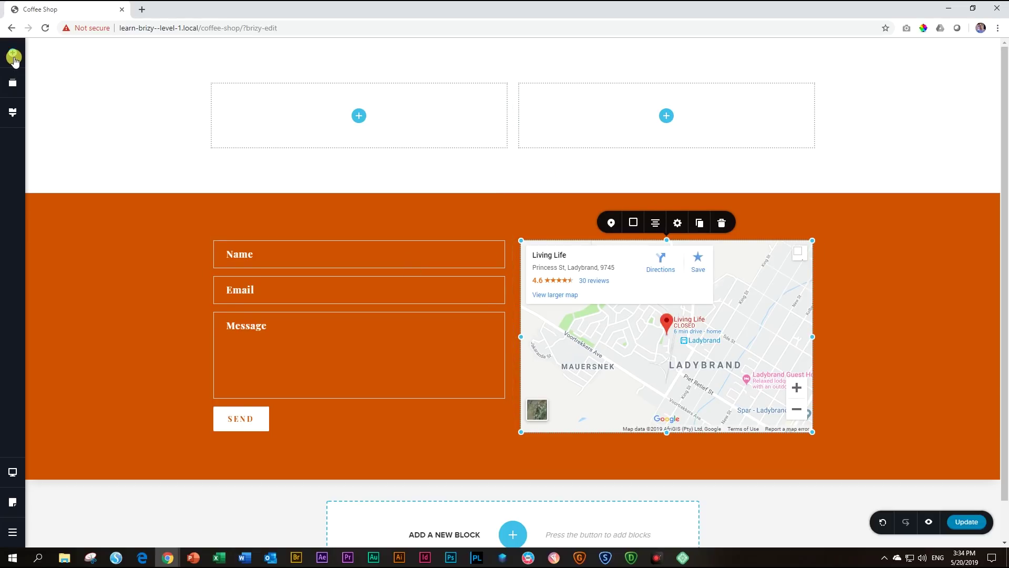
{"action": "left_click", "coordinate": [14, 57]}
{"action": "left_click_drag", "start_coordinate": [57, 100], "coordinate": [513, 239]}
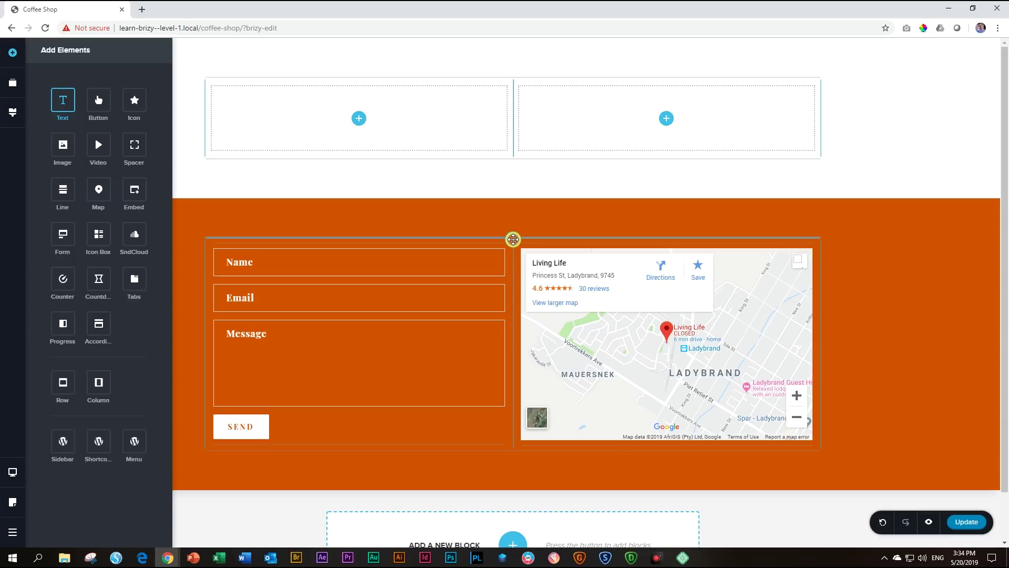
{"action": "left_click_drag", "start_coordinate": [513, 239], "coordinate": [466, 244]}
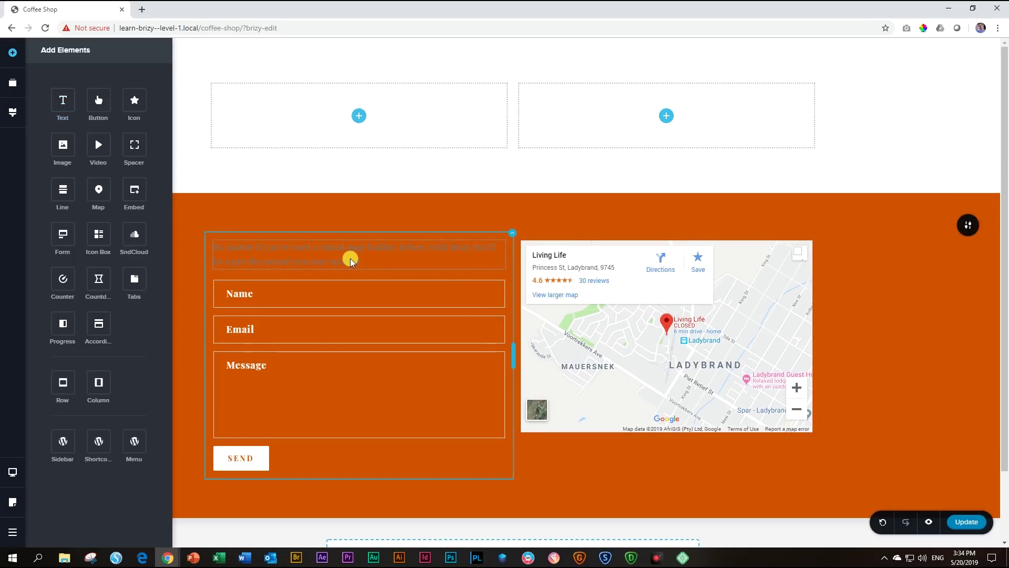
{"action": "key", "text": "ctrl+z"}
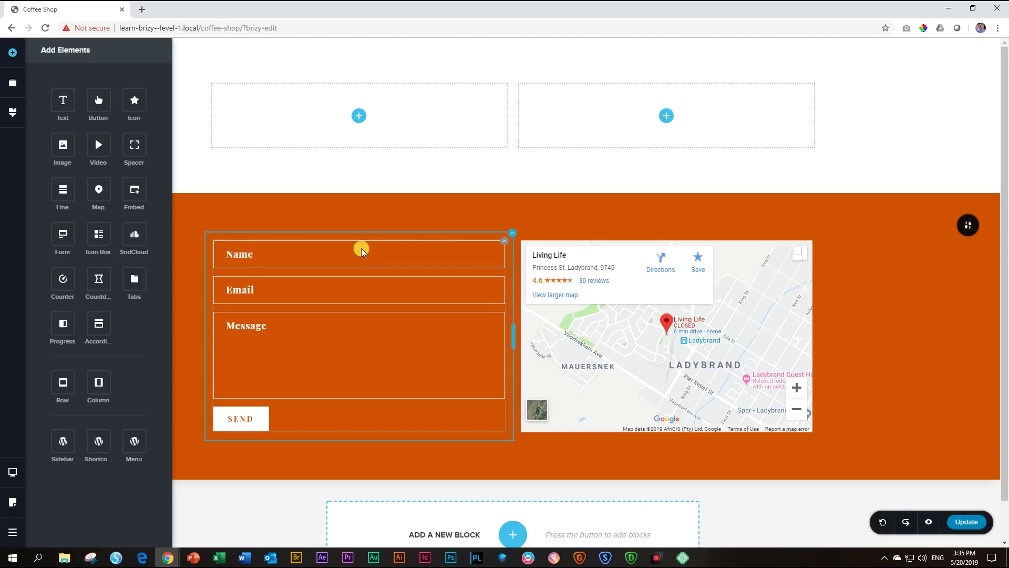
Add a full-width text element above the form and map in the orange section and color it white.
{"action": "left_click_drag", "start_coordinate": [64, 103], "coordinate": [518, 240]}
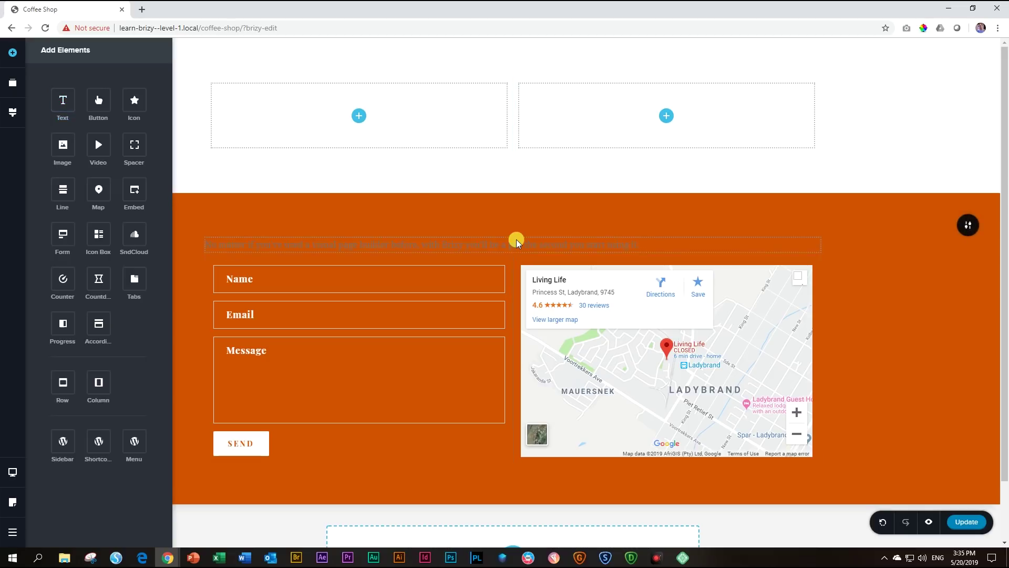
{"action": "left_click", "coordinate": [487, 244]}
{"action": "left_click", "coordinate": [438, 220]}
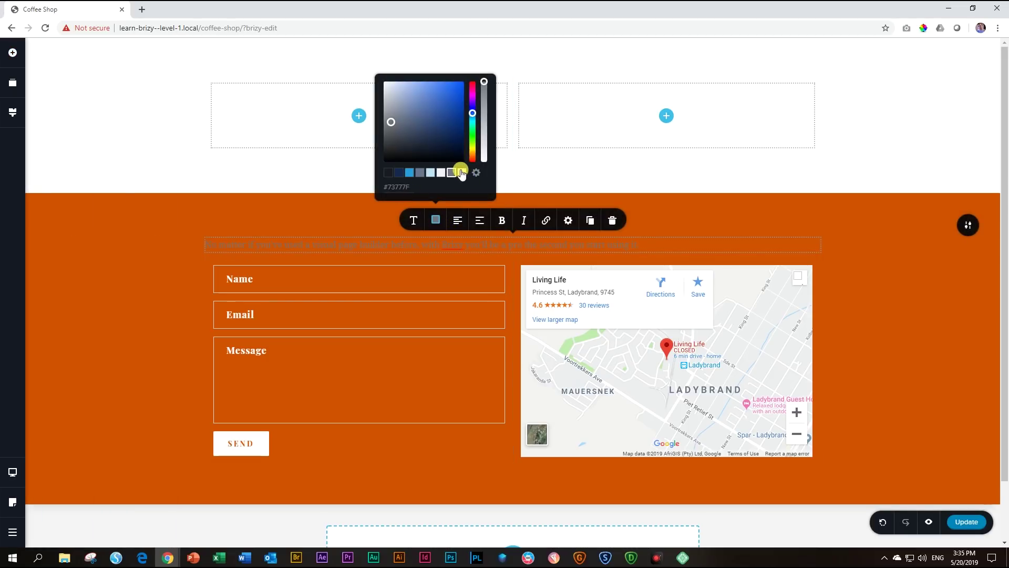
{"action": "left_click", "coordinate": [462, 173]}
Replace the new text's placeholder with "Get in Touch" and center it.
{"action": "triple_click", "coordinate": [413, 243]}
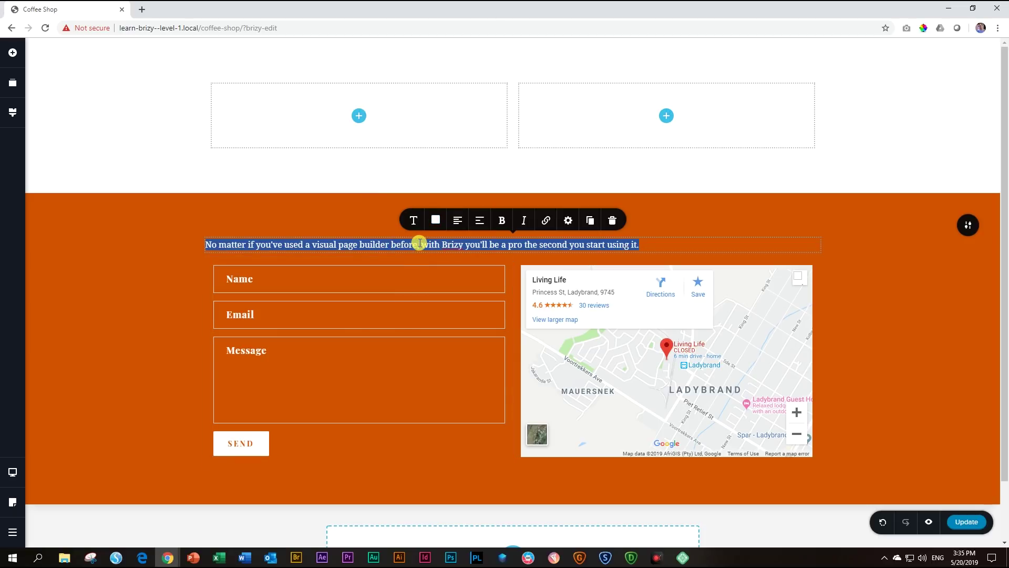
{"action": "type", "text": "Get in "}
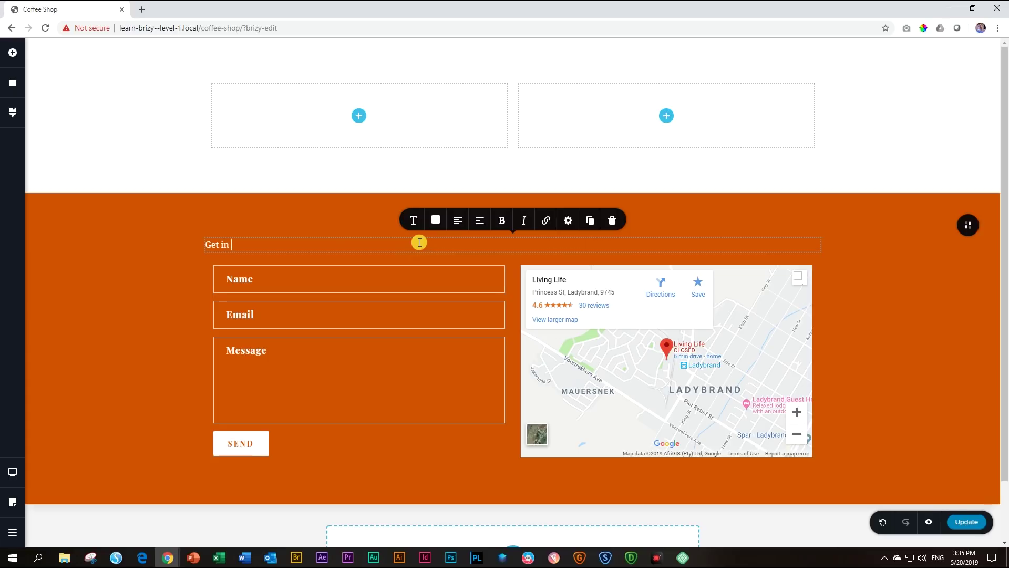
{"action": "type", "text": "Touch"}
{"action": "left_click", "coordinate": [457, 223]}
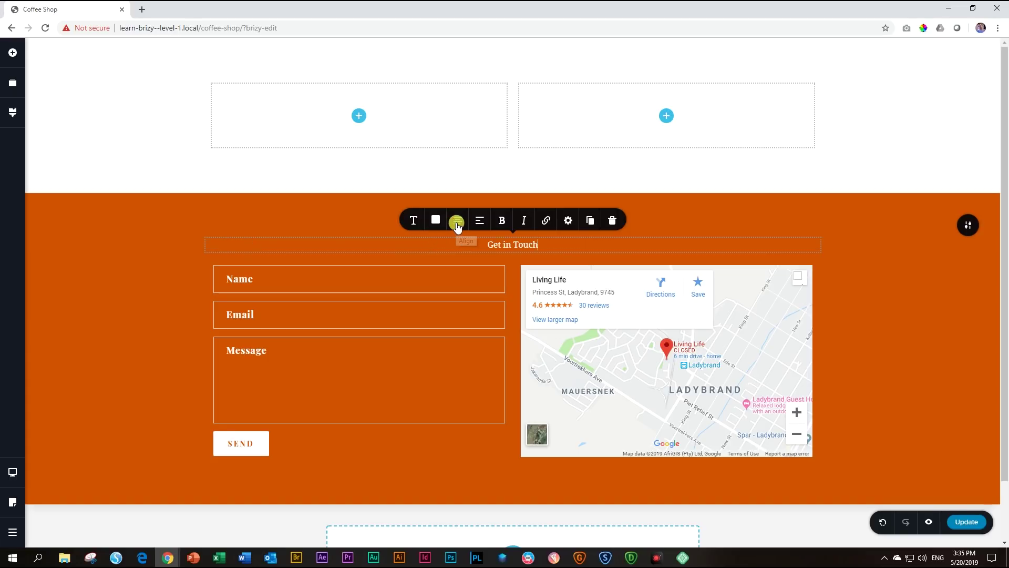
Style the Get in Touch heading in the Great Vibes font at size 150.
{"action": "left_click", "coordinate": [412, 222]}
{"action": "scroll", "coordinate": [391, 148], "scroll_direction": "down", "scroll_amount": 10}
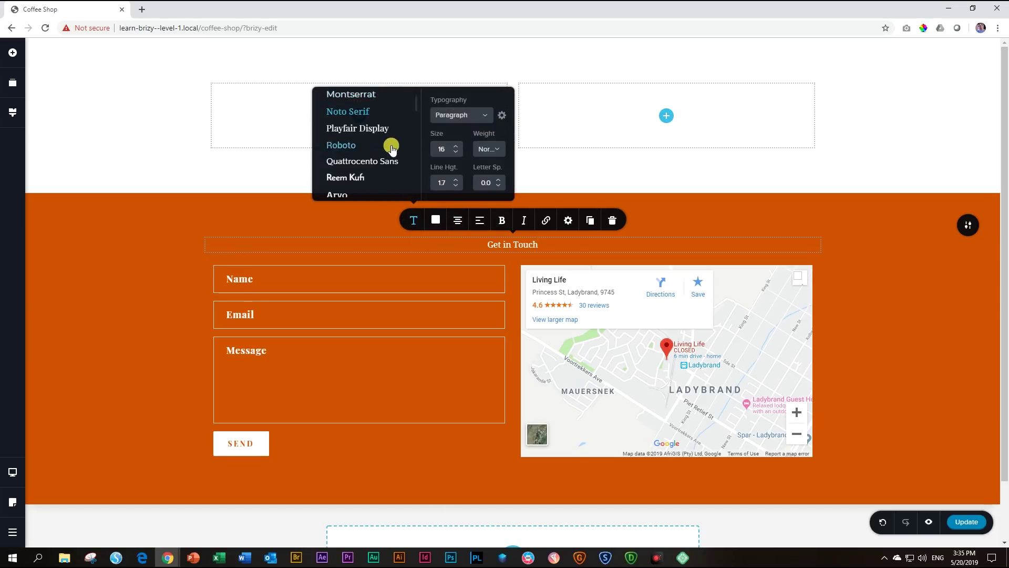
{"action": "scroll", "coordinate": [389, 154], "scroll_direction": "down", "scroll_amount": 5}
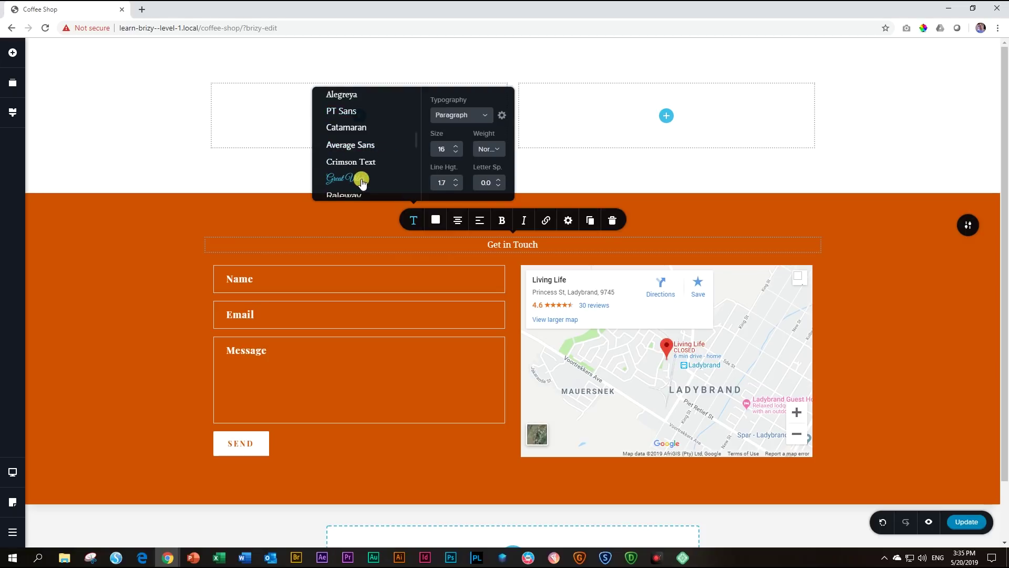
{"action": "left_click", "coordinate": [356, 179]}
{"action": "left_click", "coordinate": [435, 149]}
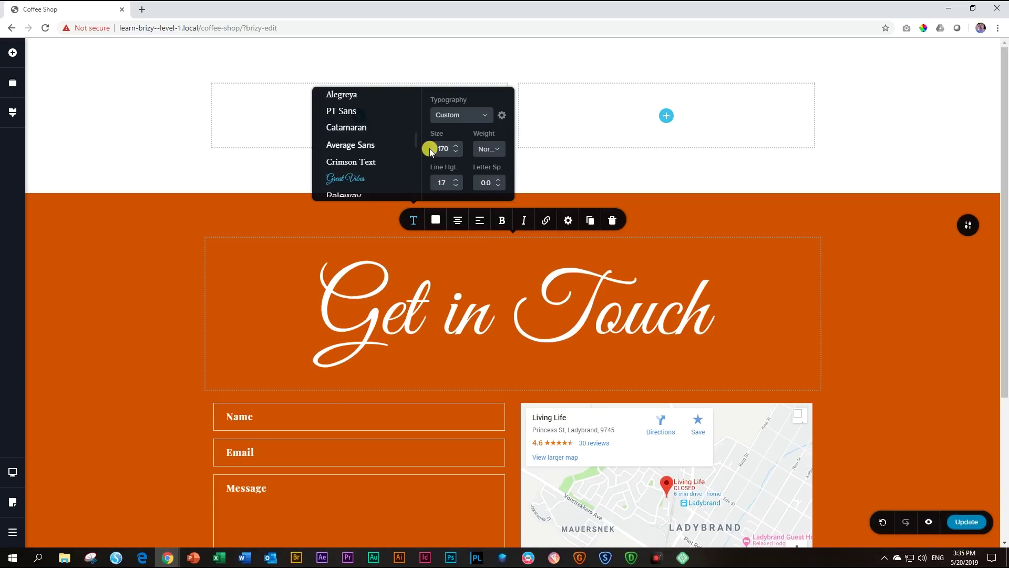
{"action": "double_click", "coordinate": [452, 150]}
{"action": "type", "text": "150"}
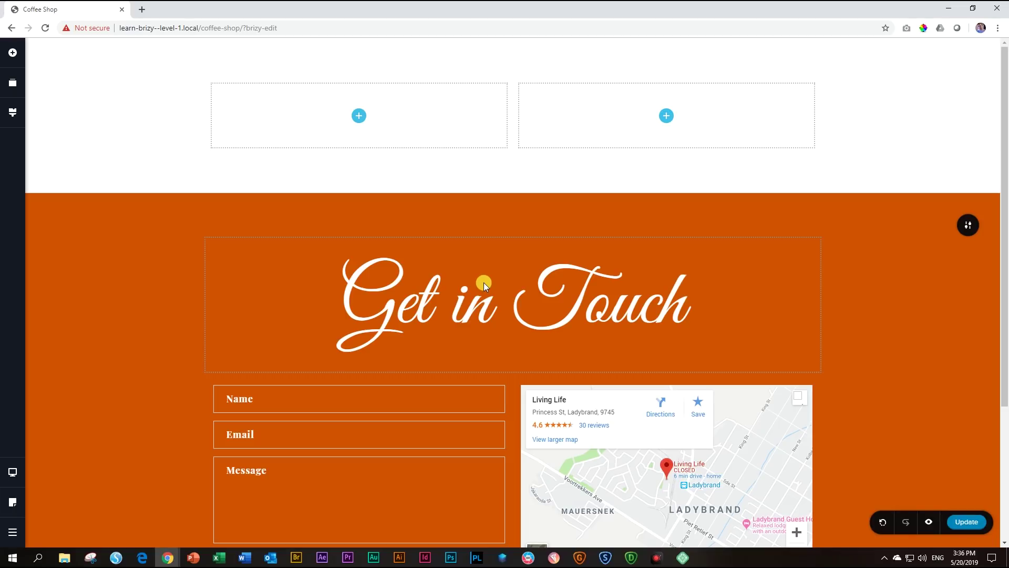
Add a full-width text element between the Get in Touch heading and the form, and color it white (#FFFFFF).
{"action": "left_click", "coordinate": [14, 53]}
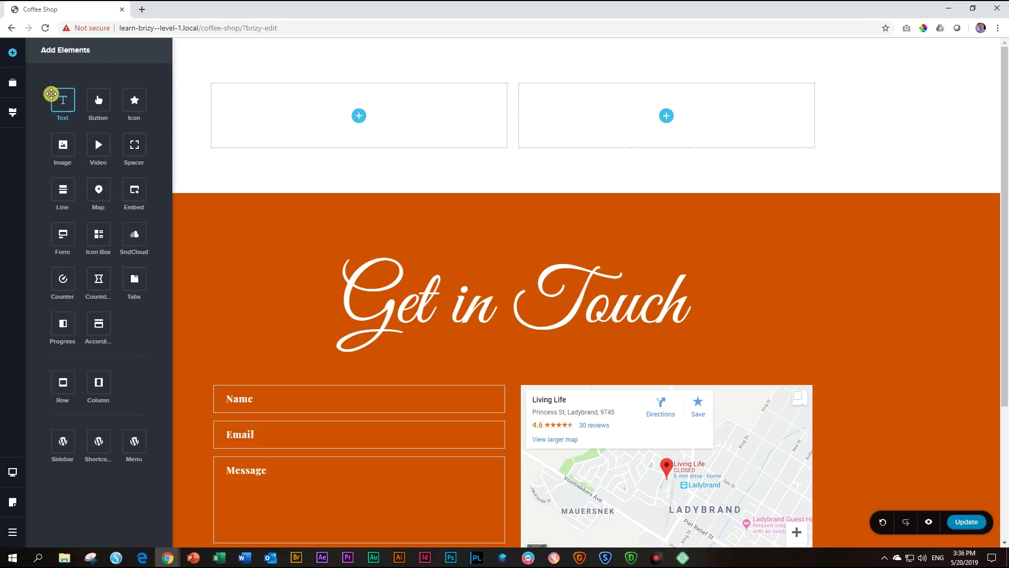
{"action": "left_click_drag", "start_coordinate": [67, 100], "coordinate": [523, 379]}
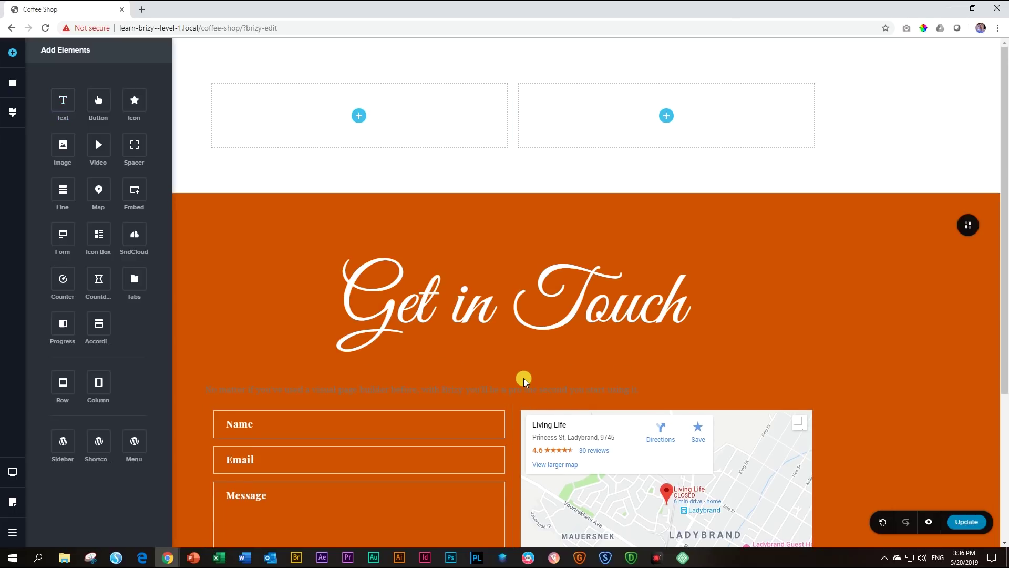
{"action": "left_click", "coordinate": [485, 390]}
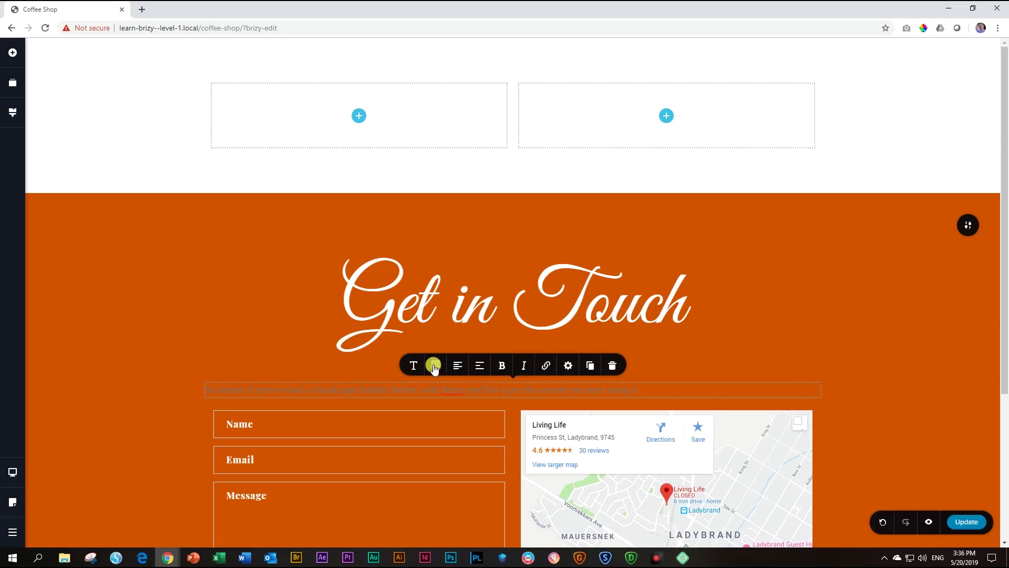
{"action": "left_click", "coordinate": [433, 366]}
{"action": "left_click", "coordinate": [462, 317]}
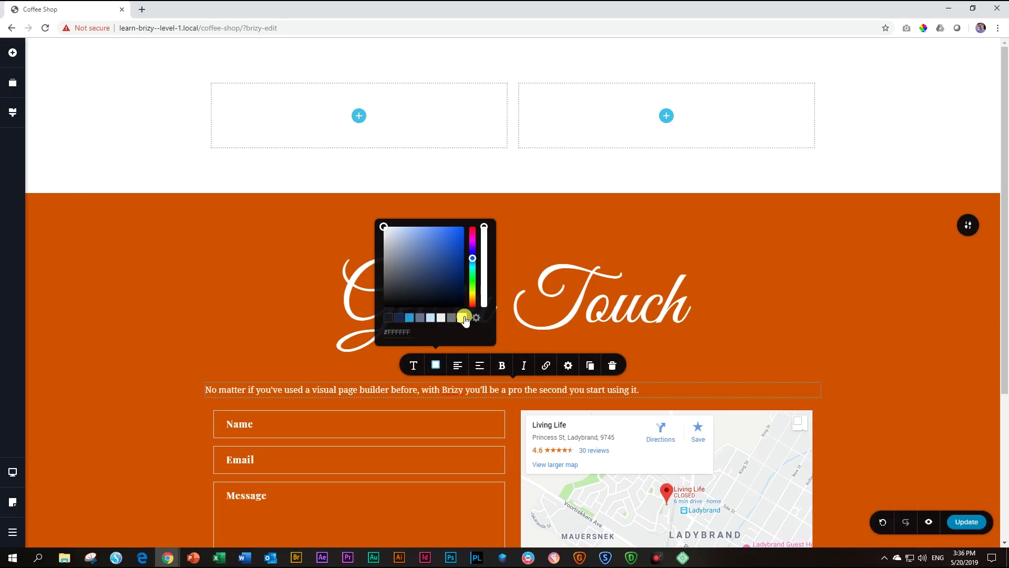
Replace the text below the heading with the filler paragraph starting "Viverra adipiscing at in tellus integer feugiat scelerisque" and center it.
{"action": "left_click", "coordinate": [437, 390]}
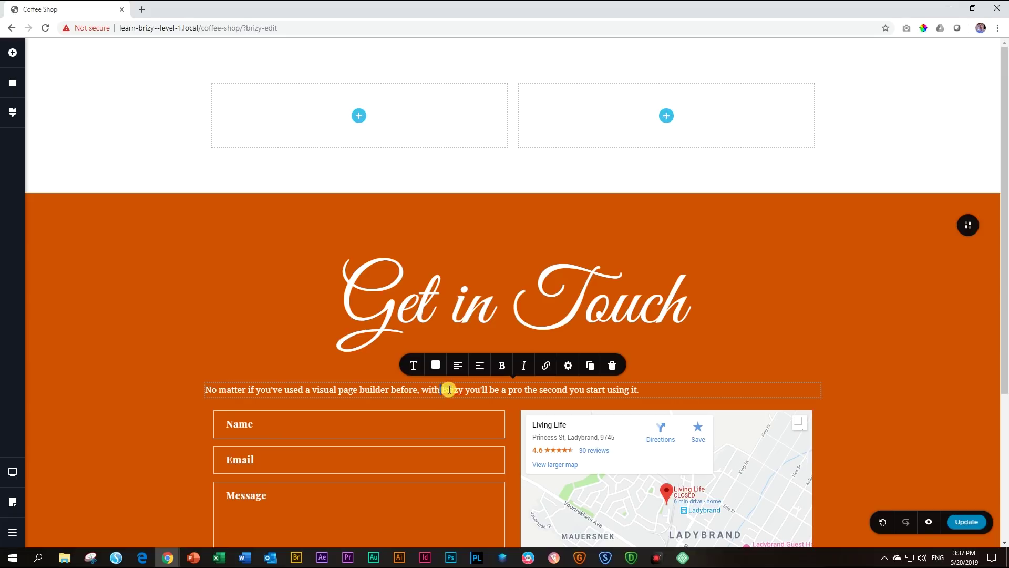
{"action": "triple_click", "coordinate": [450, 389]}
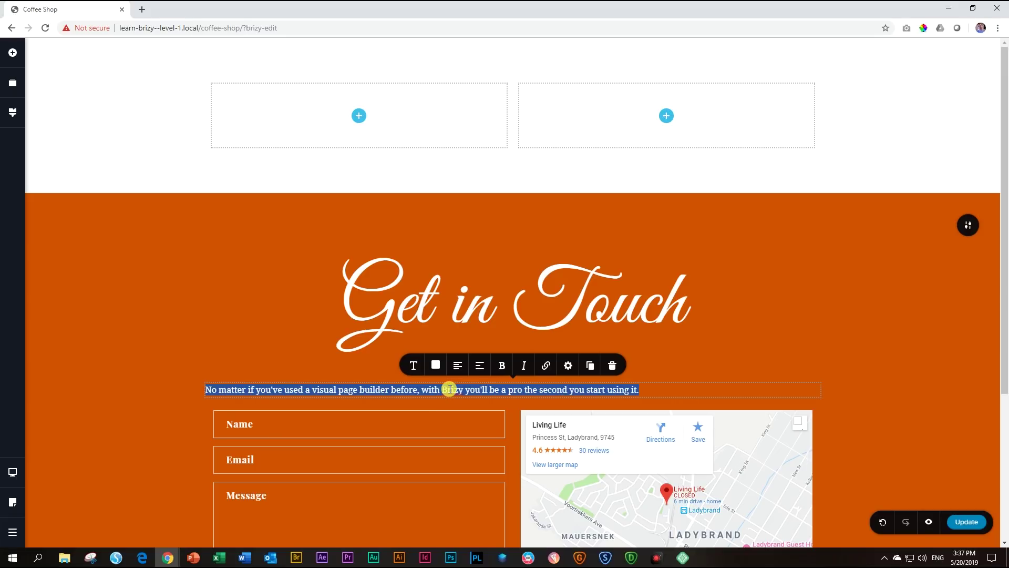
{"action": "type", "text": "Viverra adipiscing at in tellus integer feugiat scelerisque. Hendrerit gravida rutrum quisque non tellus orci ac auctor. Pellentesque elit ullamcorper dignissim cras tincidunt lobortis feugiat. Id eu nisl nunc mi ipsum faucibus vitae. Nisi est sit amet facilisis magna etiam tempor."}
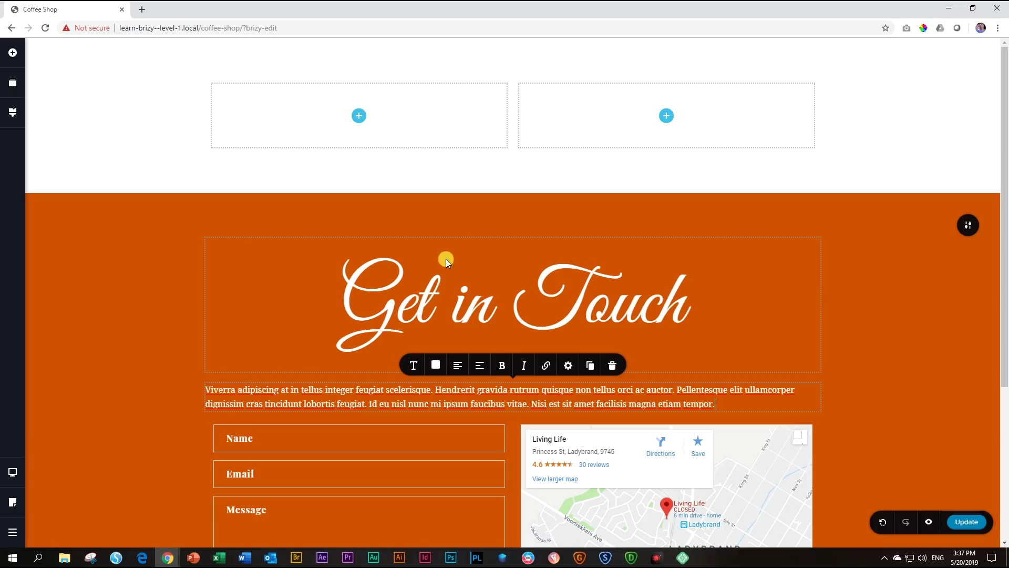
{"action": "left_click", "coordinate": [458, 368]}
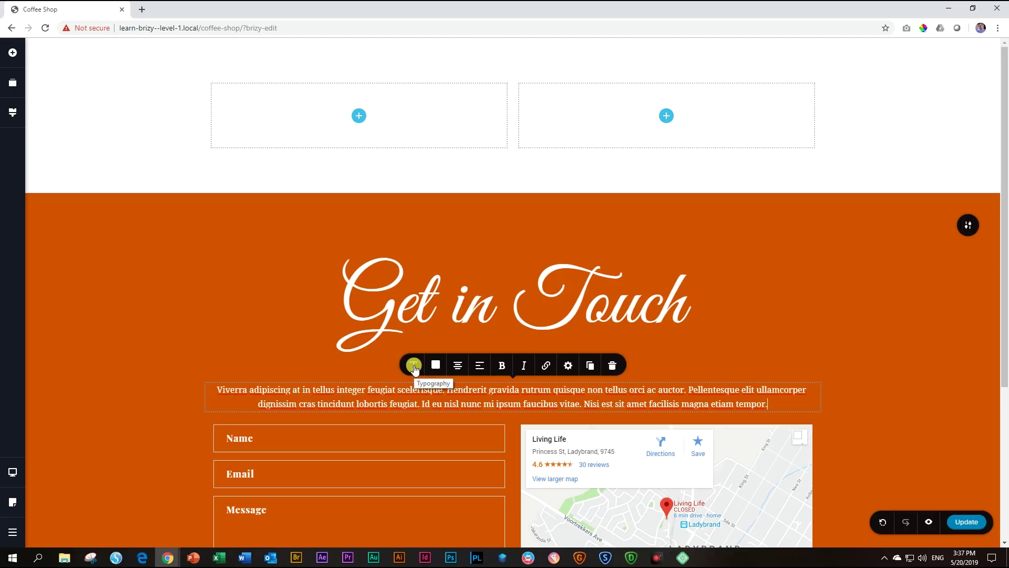
Change the filler paragraph's font to Playfair Display.
{"action": "left_click", "coordinate": [414, 366]}
{"action": "left_click", "coordinate": [366, 316]}
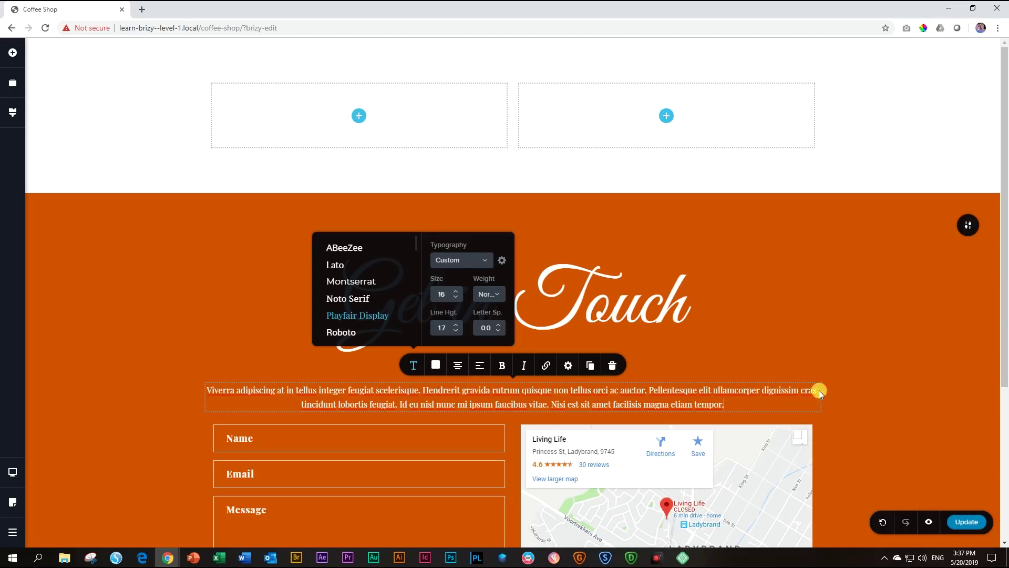
{"action": "left_click", "coordinate": [816, 403]}
Set the filler paragraph's padding per side, with 150 px on the left and 150 px on the right.
{"action": "left_click", "coordinate": [565, 366]}
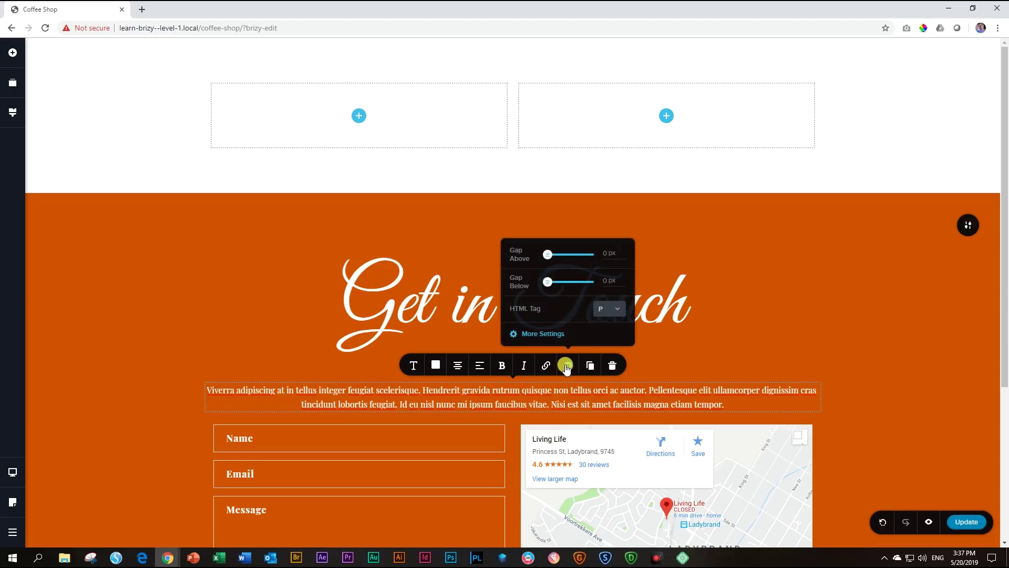
{"action": "left_click", "coordinate": [553, 334]}
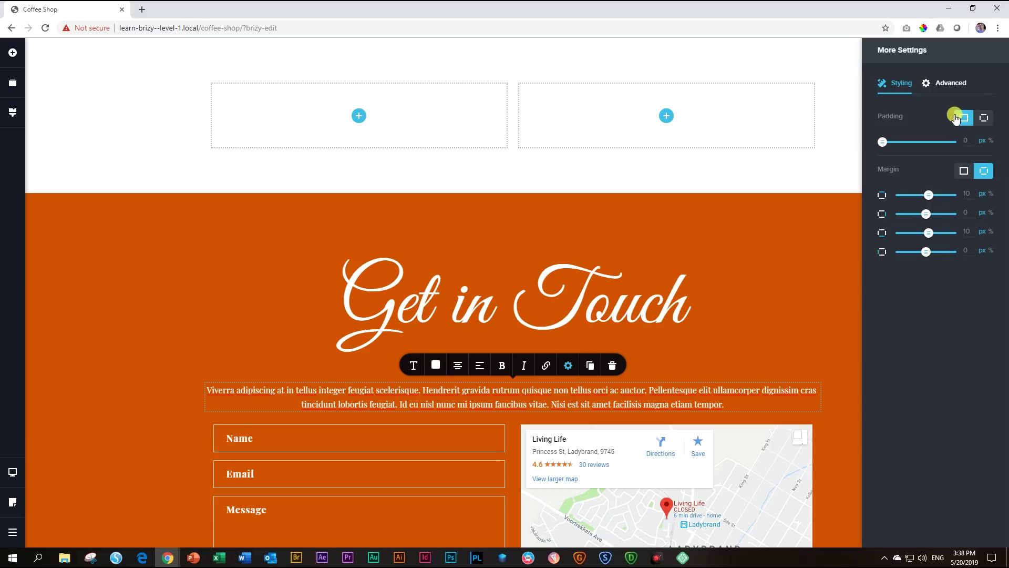
{"action": "left_click_drag", "start_coordinate": [887, 142], "coordinate": [945, 144]}
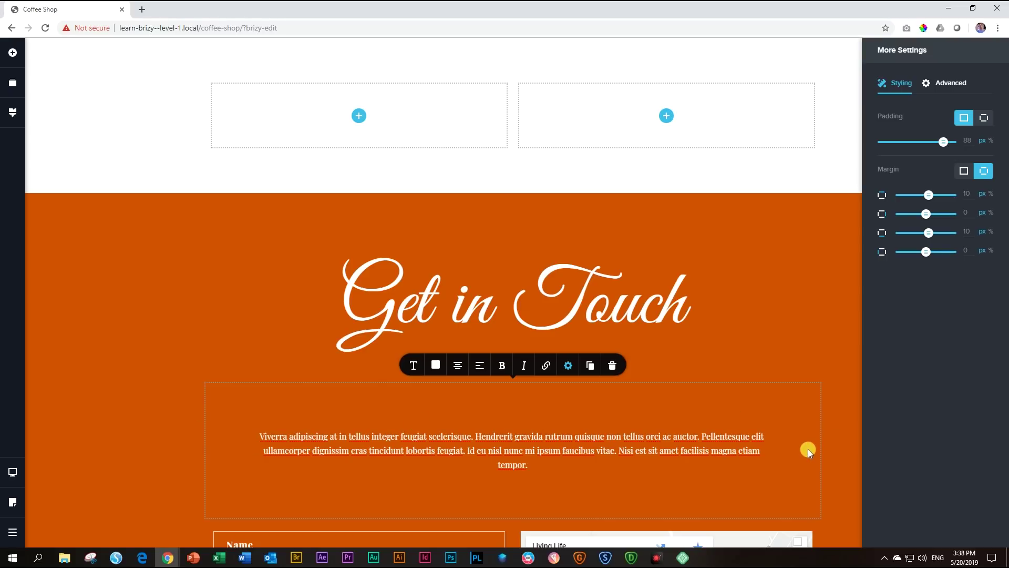
{"action": "left_click_drag", "start_coordinate": [943, 140], "coordinate": [876, 140]}
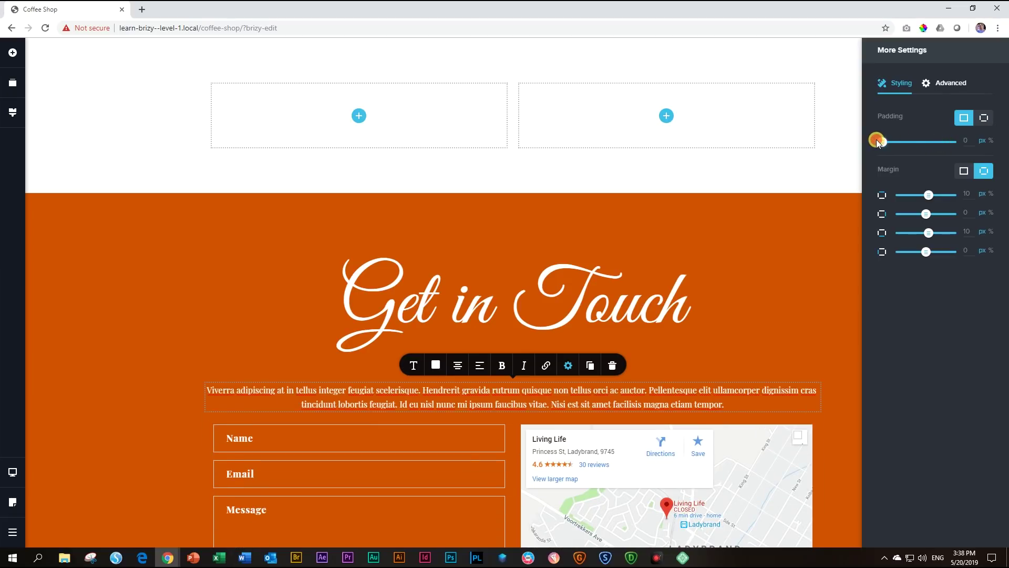
{"action": "left_click", "coordinate": [985, 119]}
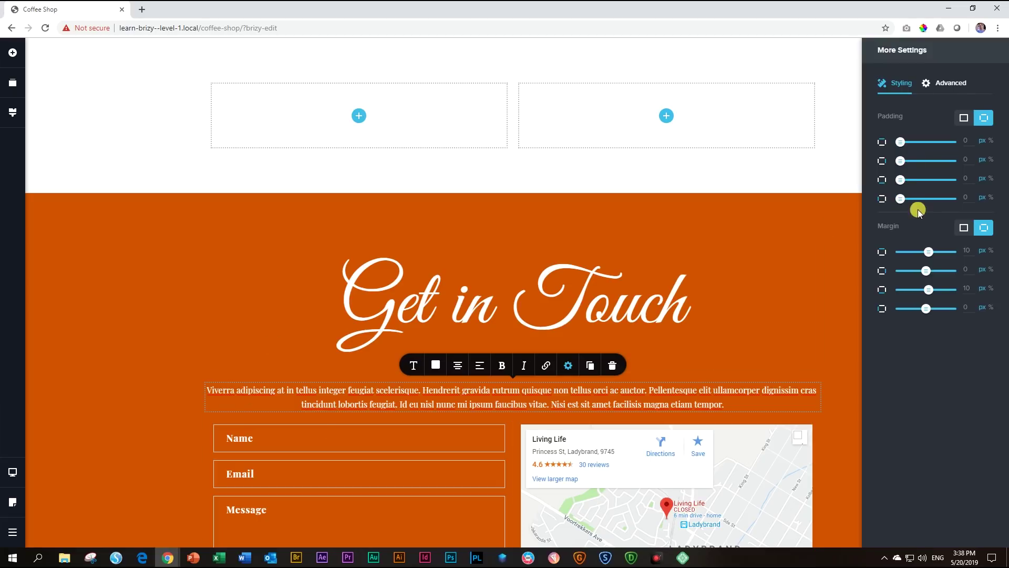
{"action": "left_click_drag", "start_coordinate": [900, 198], "coordinate": [988, 204]}
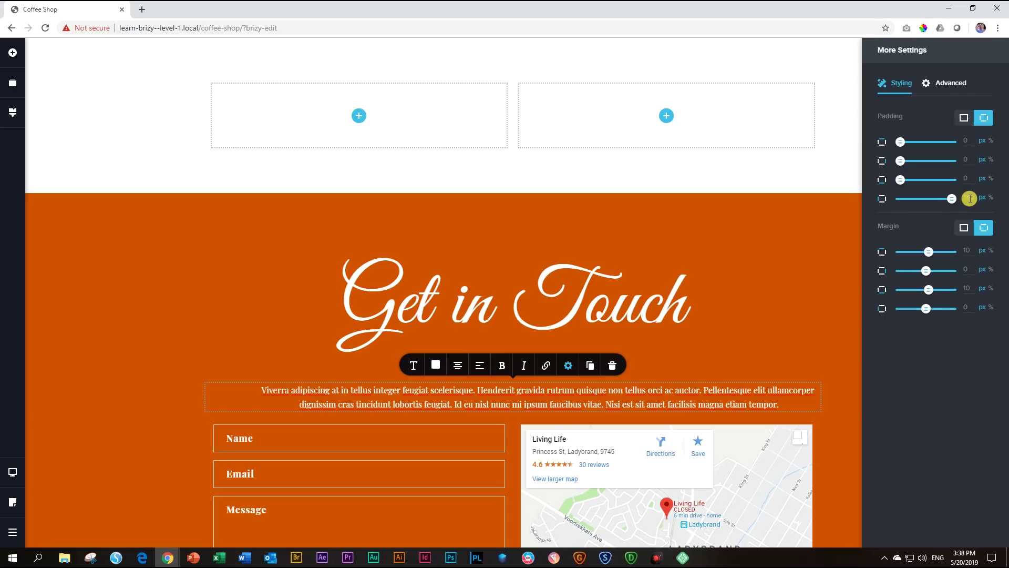
{"action": "left_click", "coordinate": [968, 195]}
{"action": "double_click", "coordinate": [968, 195]}
{"action": "type", "text": "150"}
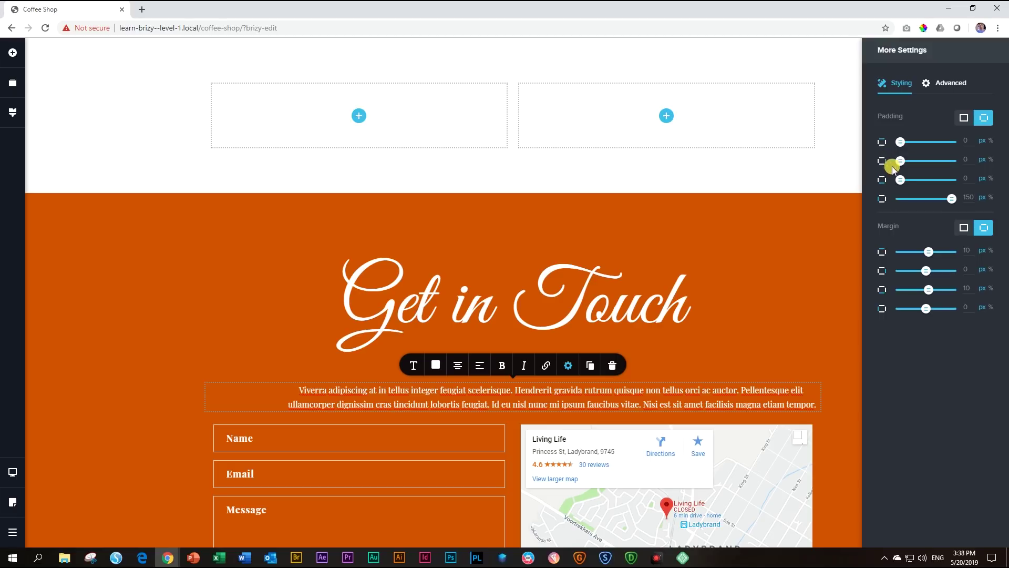
{"action": "double_click", "coordinate": [971, 157]}
{"action": "type", "text": "150"}
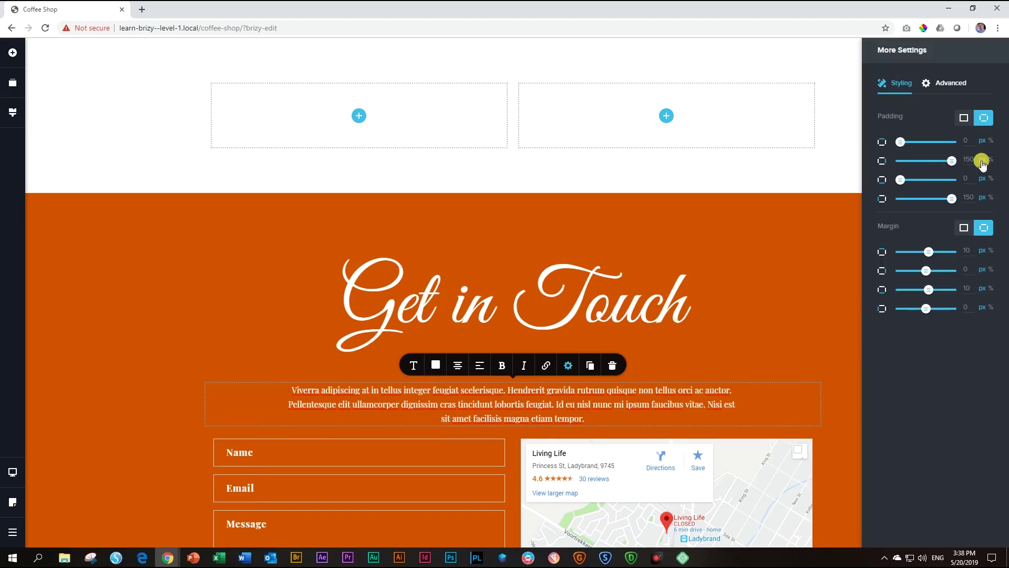
{"action": "left_click", "coordinate": [841, 312]}
Reduce the line height of the Get in Touch heading to 1.0.
{"action": "scroll", "coordinate": [842, 310], "scroll_direction": "down", "scroll_amount": 3}
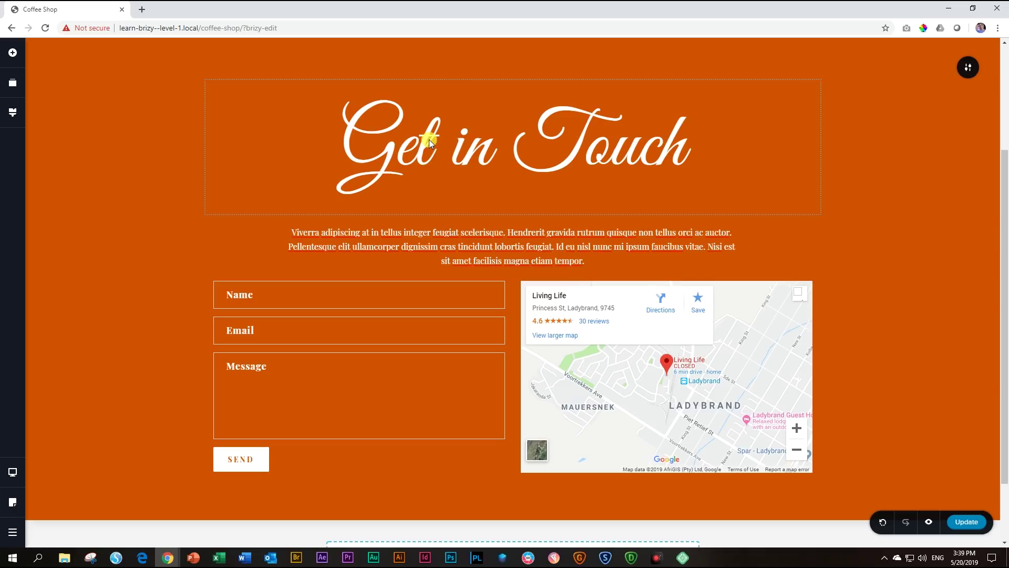
{"action": "scroll", "coordinate": [445, 150], "scroll_direction": "up", "scroll_amount": 3}
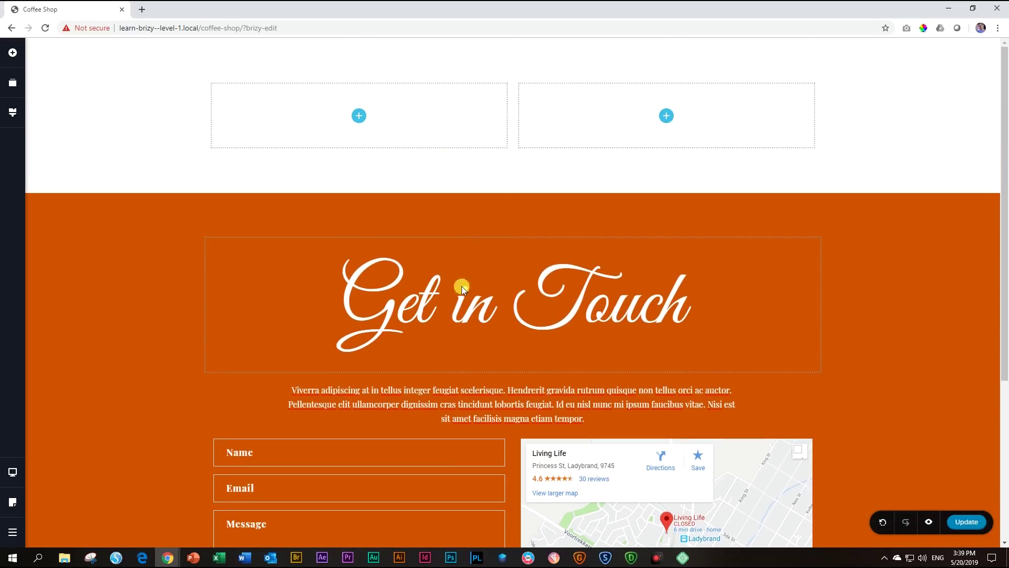
{"action": "left_click", "coordinate": [453, 286]}
{"action": "left_click", "coordinate": [412, 218]}
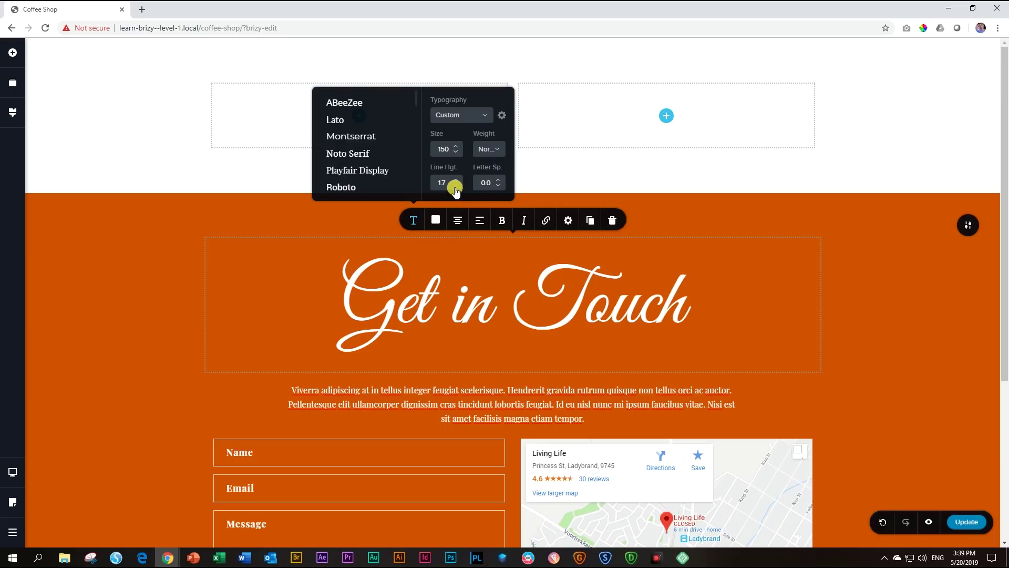
{"action": "left_click", "coordinate": [455, 186]}
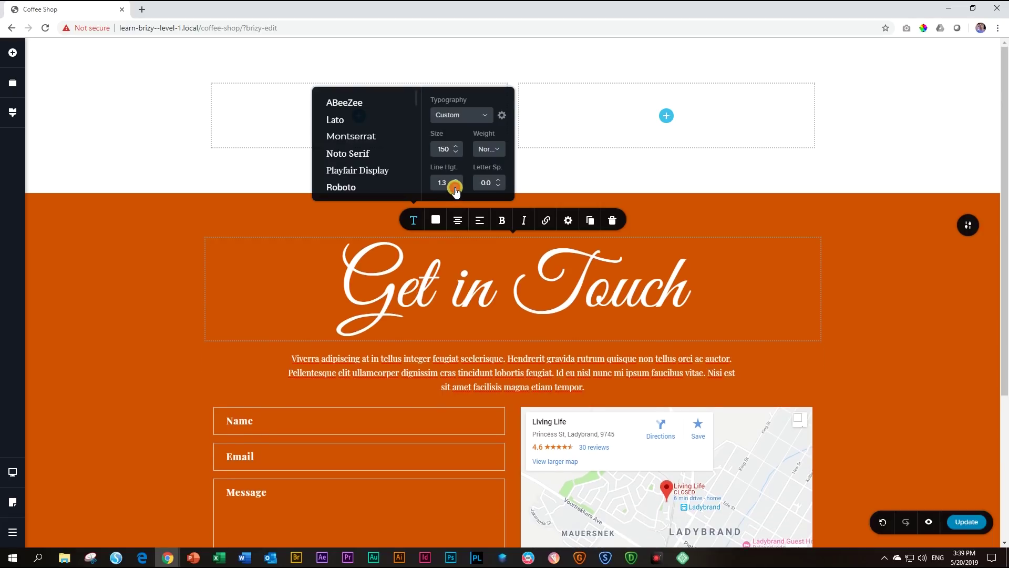
{"action": "left_click", "coordinate": [455, 187]}
{"action": "left_click", "coordinate": [455, 186]}
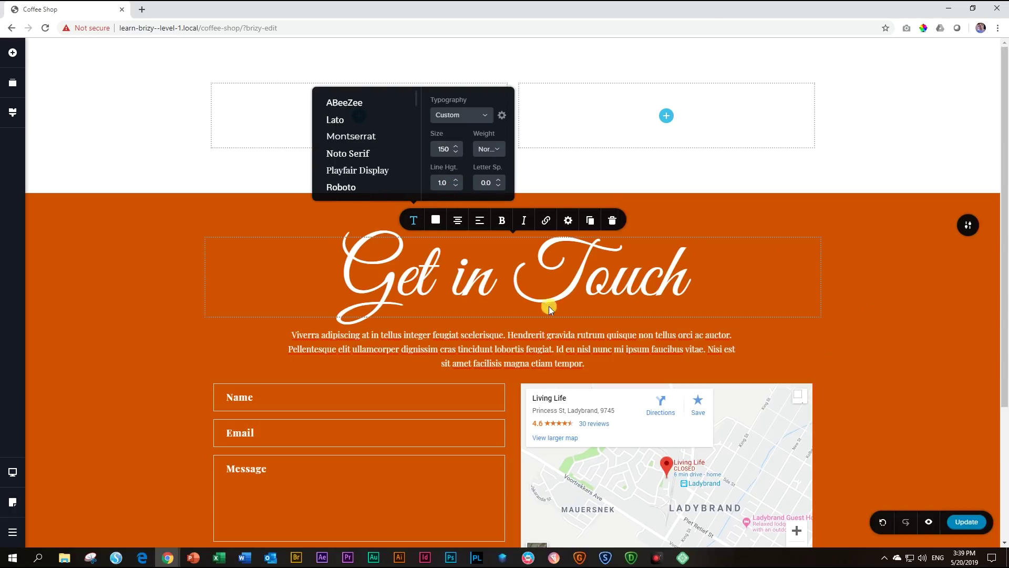
{"action": "left_click", "coordinate": [888, 318]}
Insert a spacer between the filler paragraph and the row with the form and map.
{"action": "scroll", "coordinate": [894, 316], "scroll_direction": "down", "scroll_amount": 3}
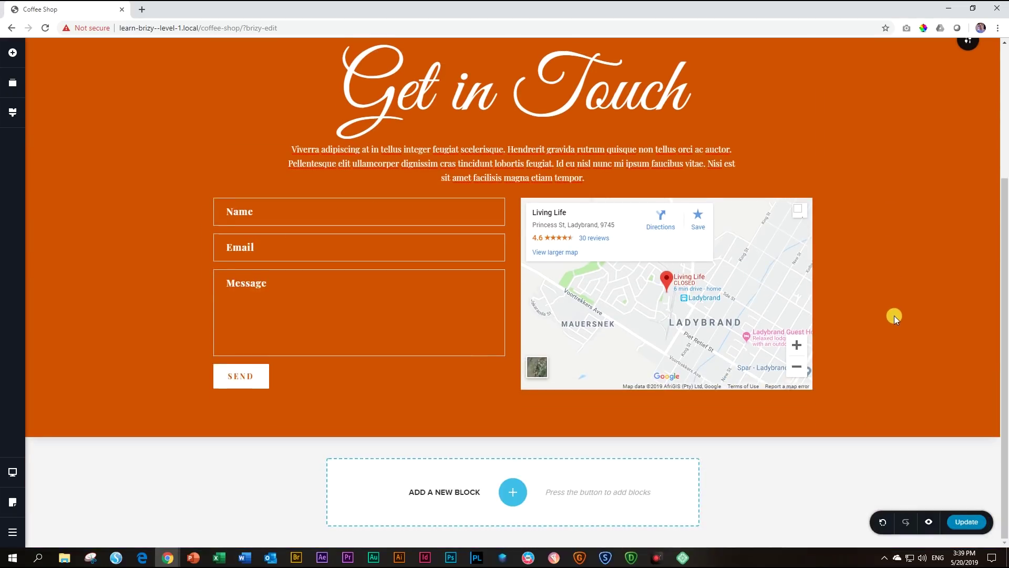
{"action": "scroll", "coordinate": [894, 315], "scroll_direction": "up", "scroll_amount": 2}
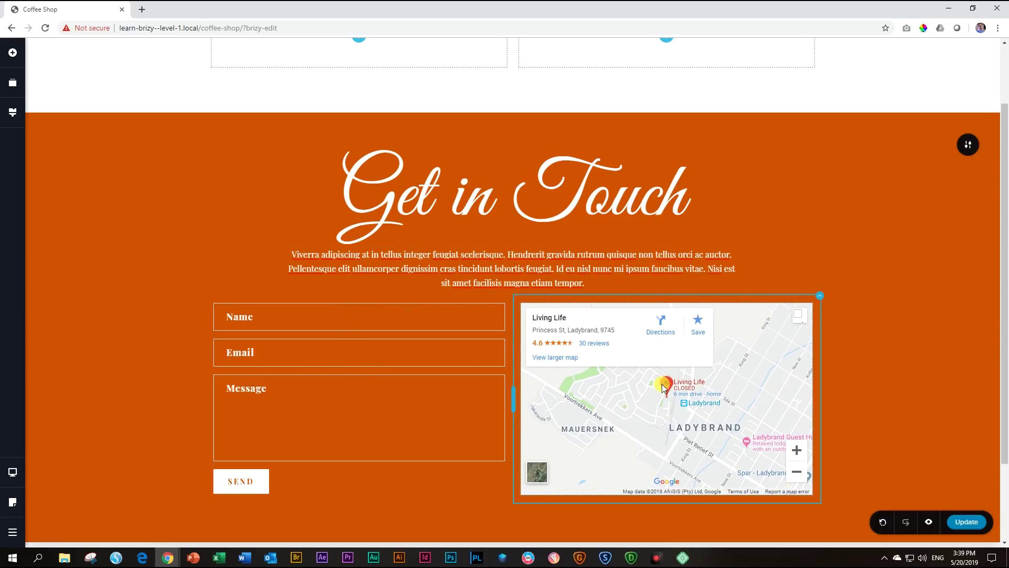
{"action": "left_click", "coordinate": [13, 54]}
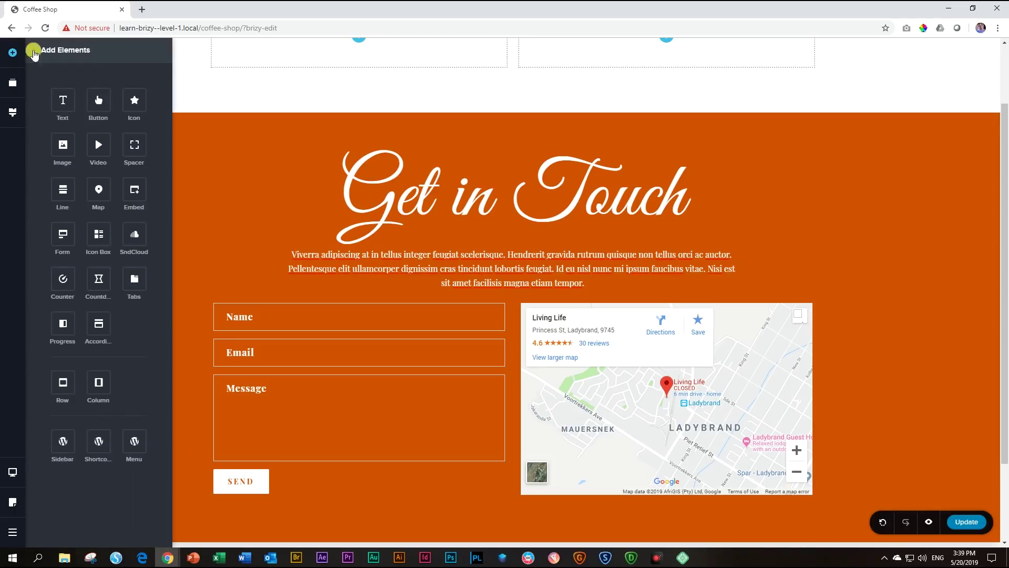
{"action": "left_click_drag", "start_coordinate": [134, 151], "coordinate": [506, 296]}
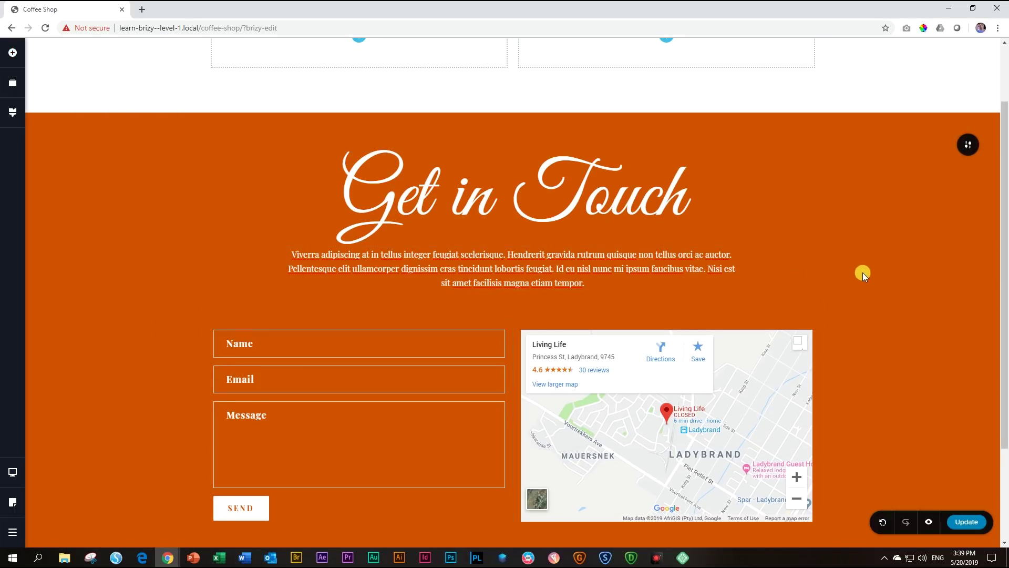
Add a full-width icon element below the row holding the form and map, inside the orange section.
{"action": "scroll", "coordinate": [862, 272], "scroll_direction": "down", "scroll_amount": 1}
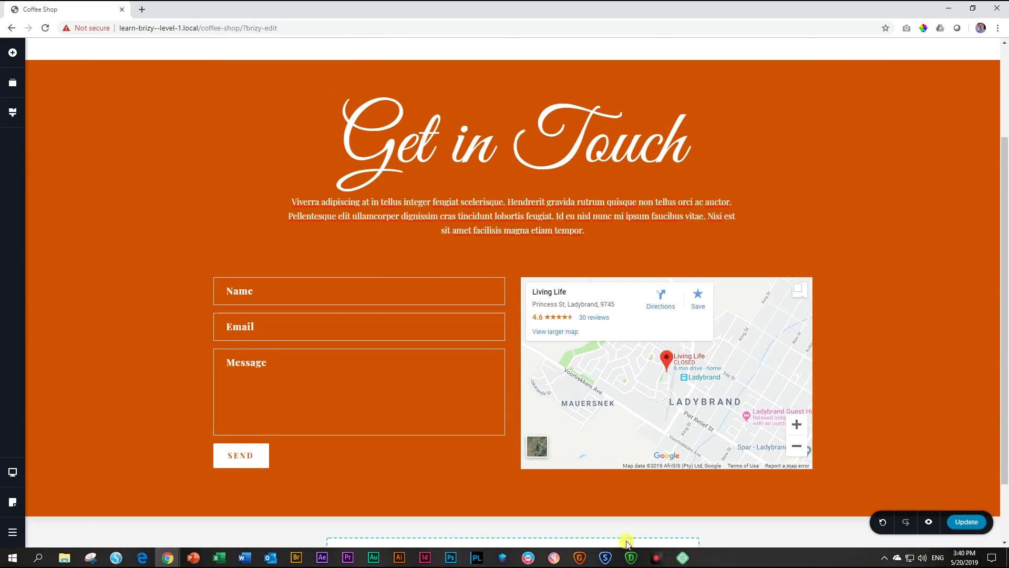
{"action": "left_click", "coordinate": [15, 54]}
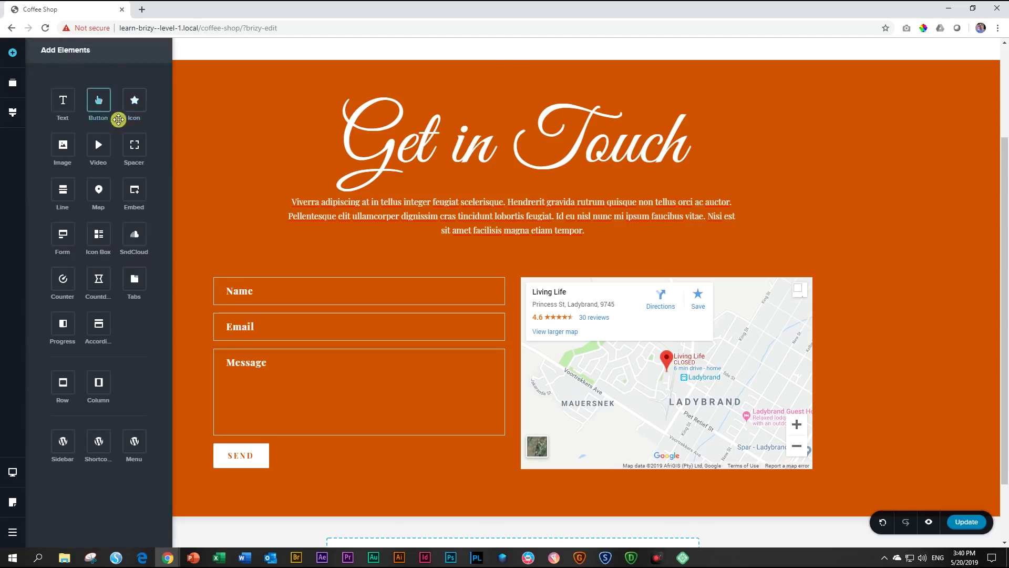
{"action": "left_click_drag", "start_coordinate": [133, 99], "coordinate": [496, 485]}
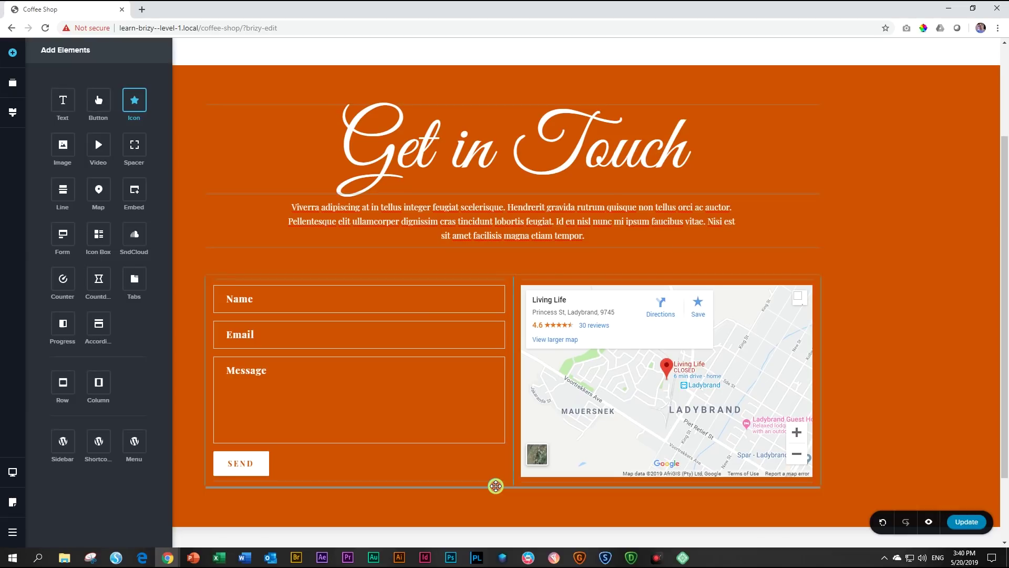
{"action": "left_click_drag", "start_coordinate": [496, 486], "coordinate": [496, 486]}
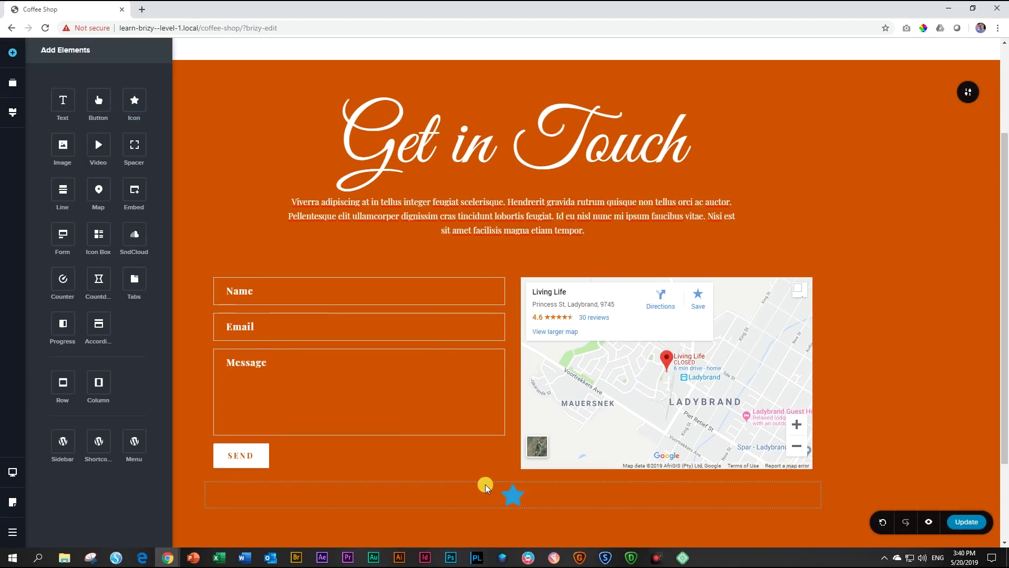
{"action": "scroll", "coordinate": [472, 473], "scroll_direction": "down", "scroll_amount": 2}
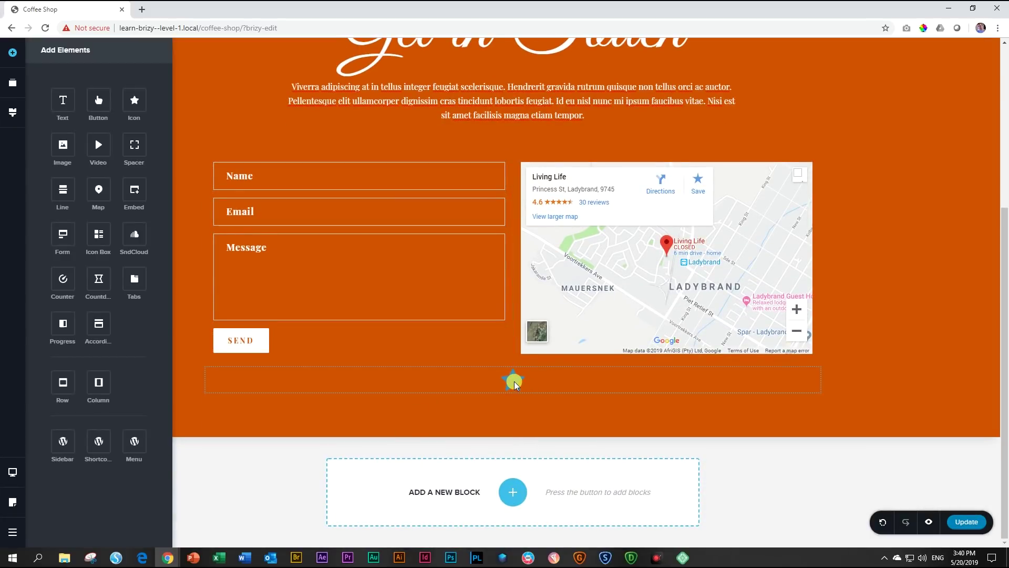
{"action": "left_click", "coordinate": [584, 377]}
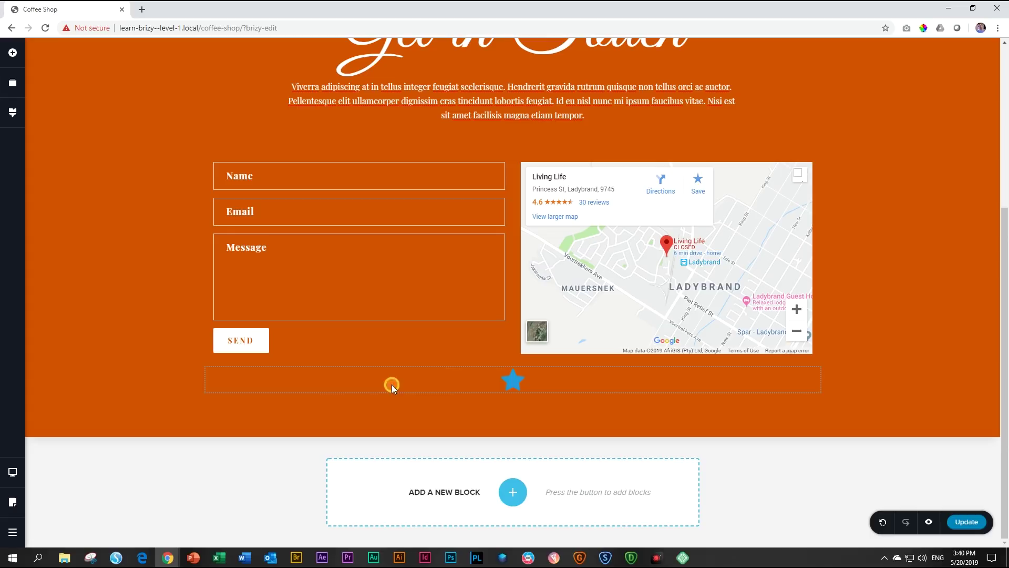
Color the star icon white (#FFFFFF) in both its normal and hover states.
{"action": "left_click", "coordinate": [512, 383]}
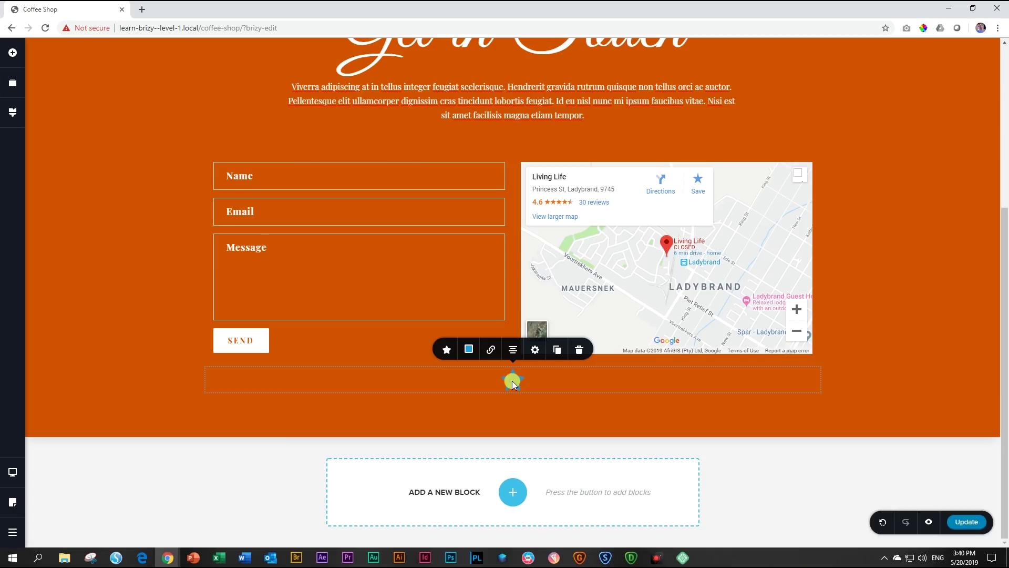
{"action": "left_click", "coordinate": [469, 354]}
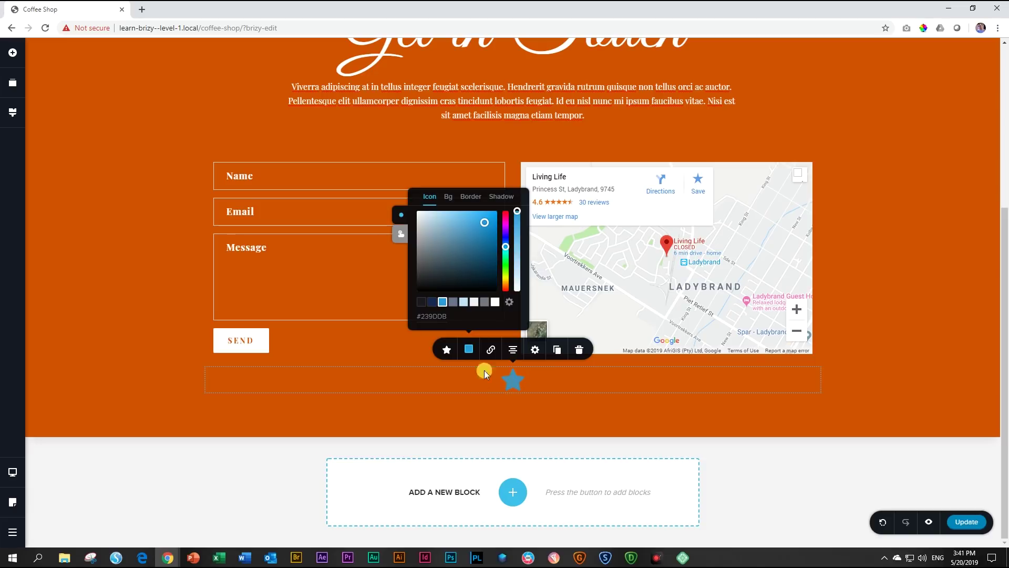
{"action": "left_click", "coordinate": [401, 234]}
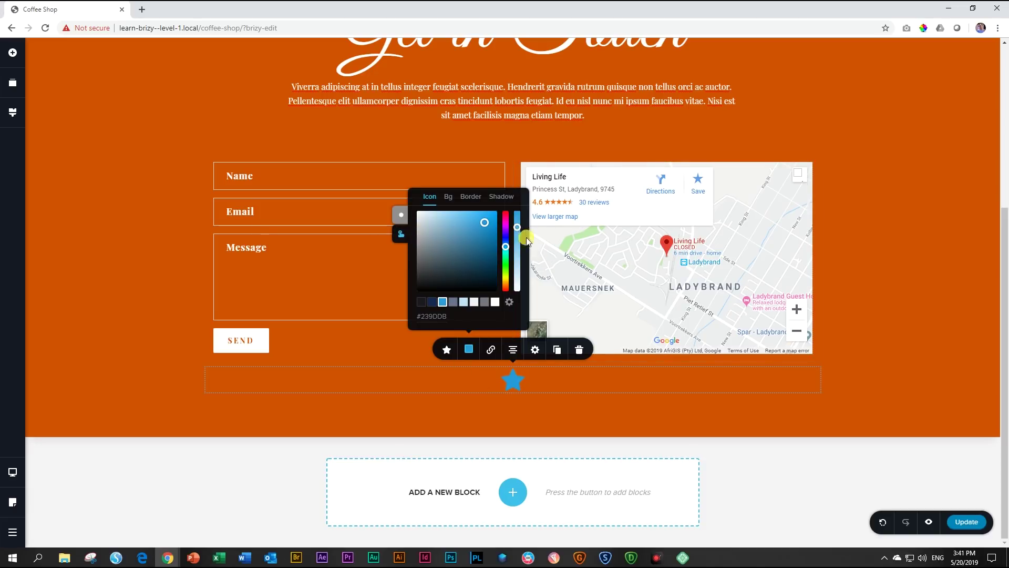
{"action": "left_click", "coordinate": [400, 215]}
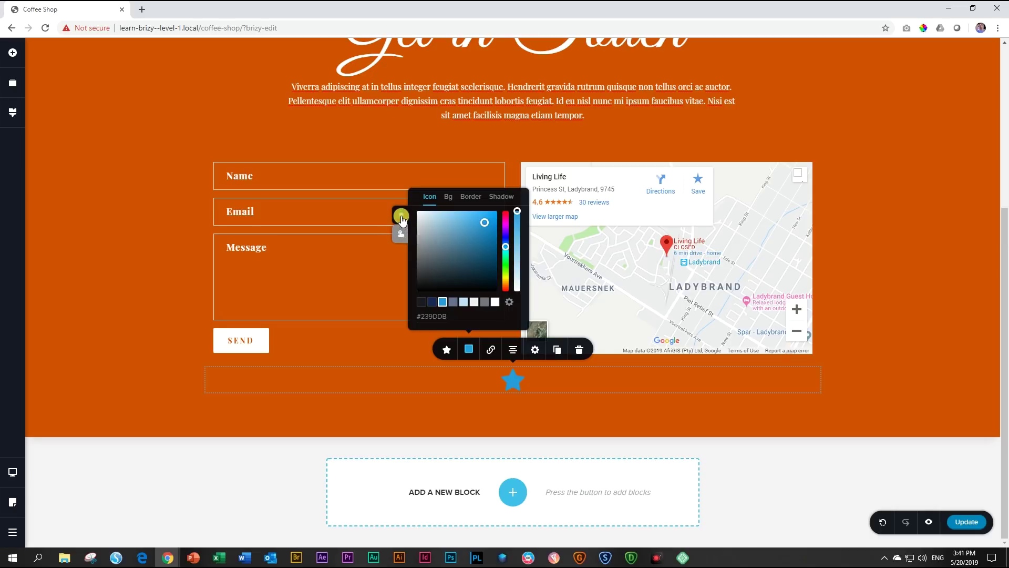
{"action": "left_click", "coordinate": [495, 304]}
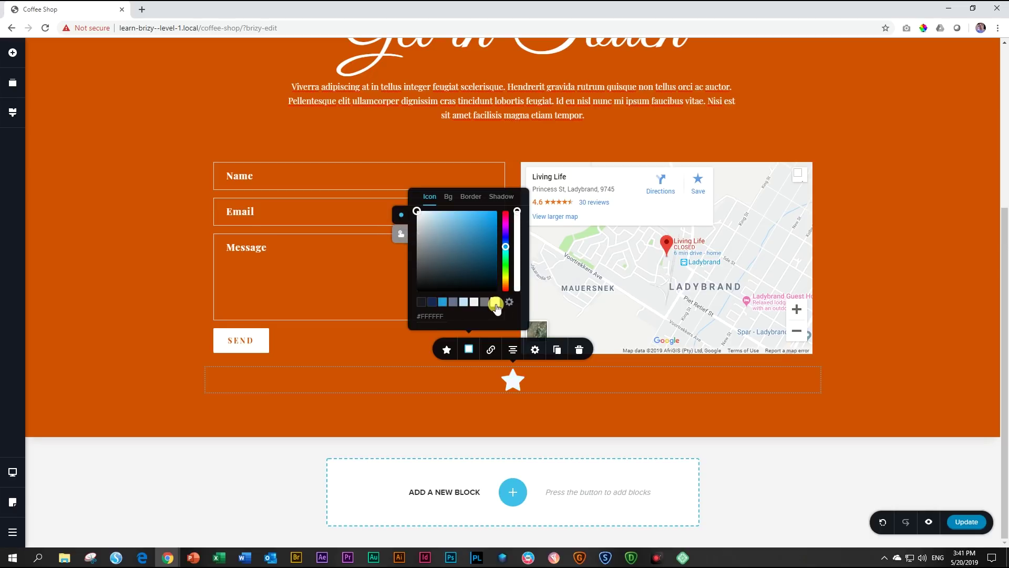
{"action": "left_click", "coordinate": [396, 235]}
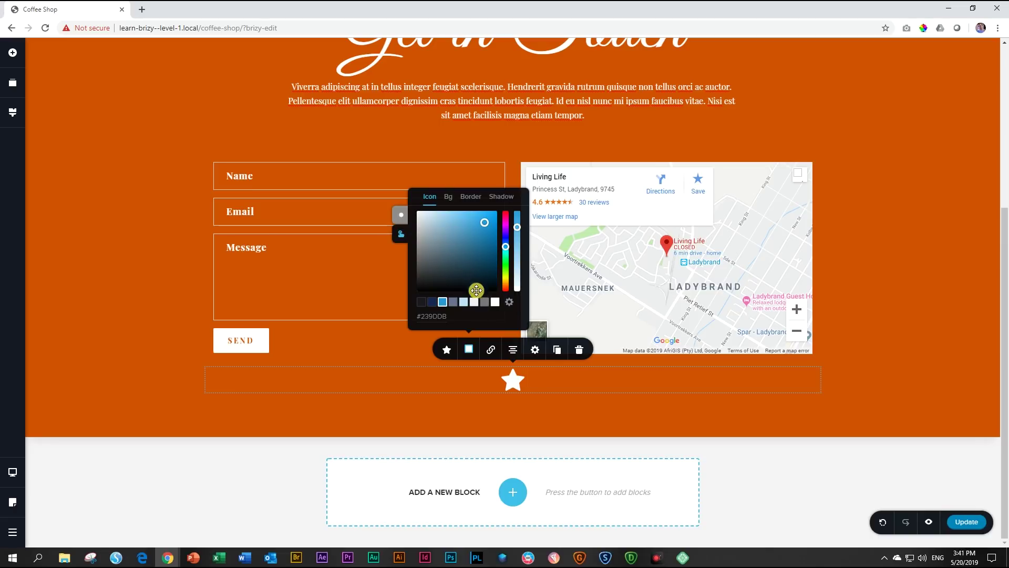
{"action": "left_click", "coordinate": [496, 303]}
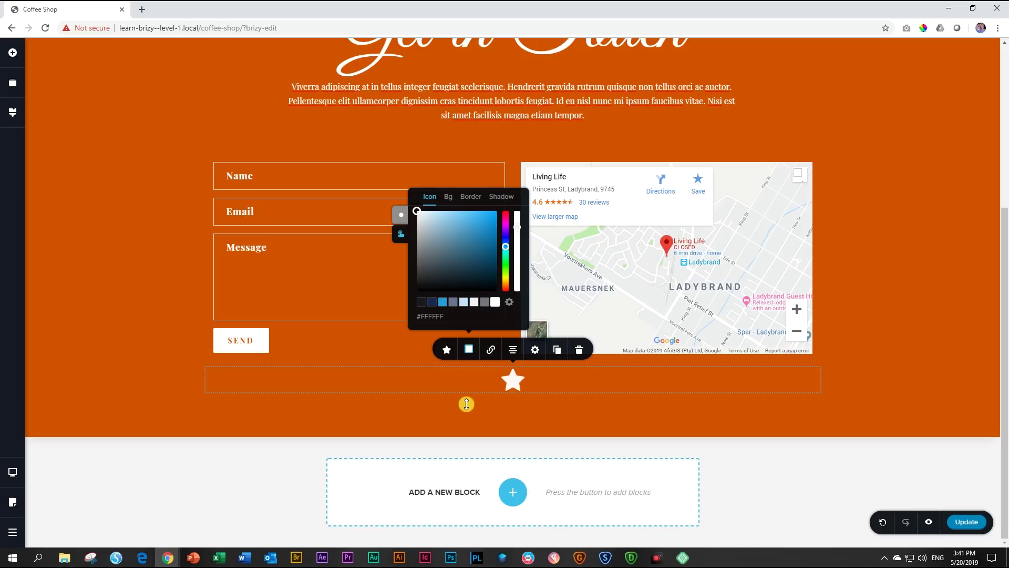
{"action": "left_click", "coordinate": [400, 216]}
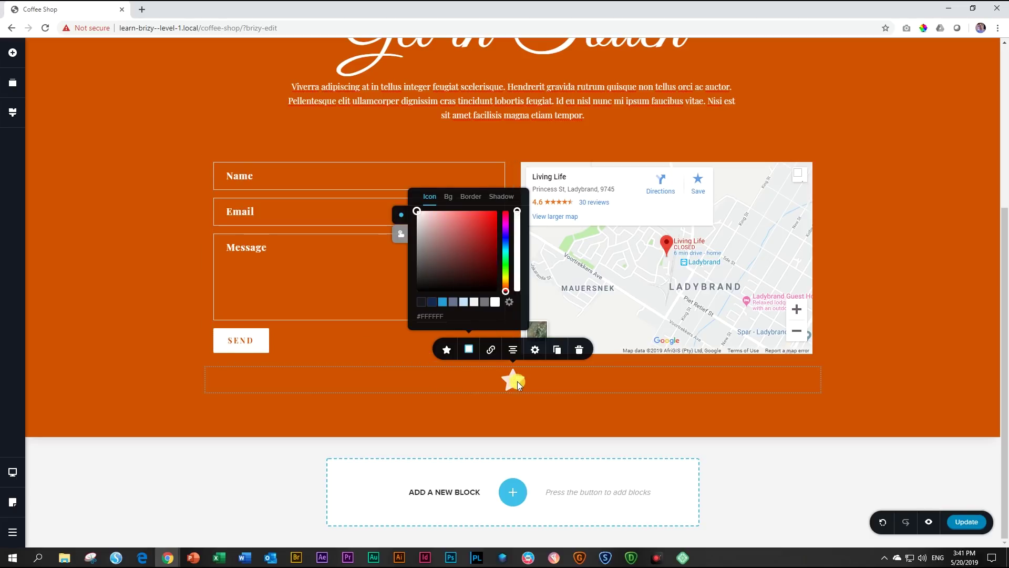
Replace the star icon with the YouTube glyph, found by searching the icon library for "youtube".
{"action": "left_click", "coordinate": [447, 352]}
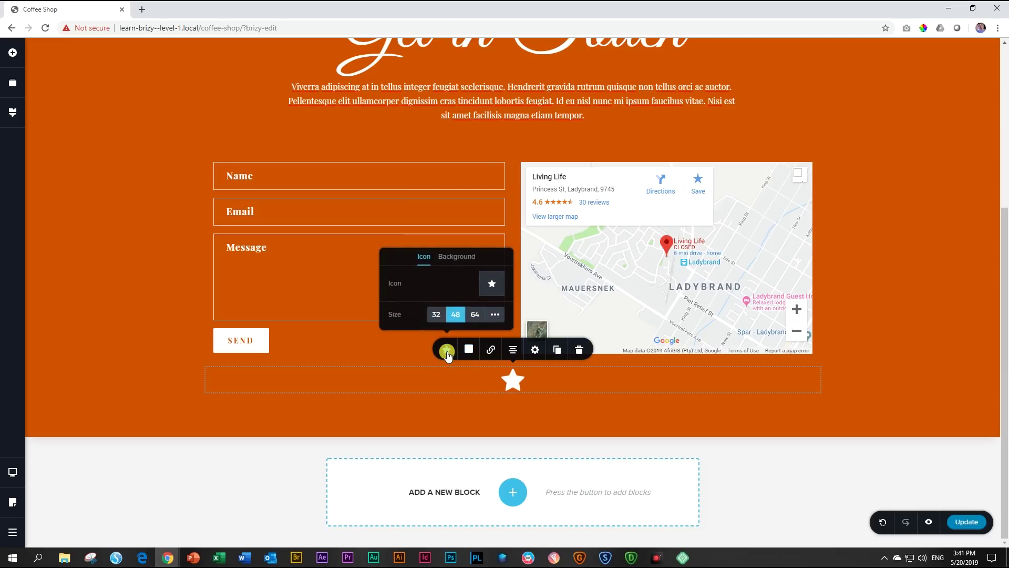
{"action": "left_click", "coordinate": [493, 286]}
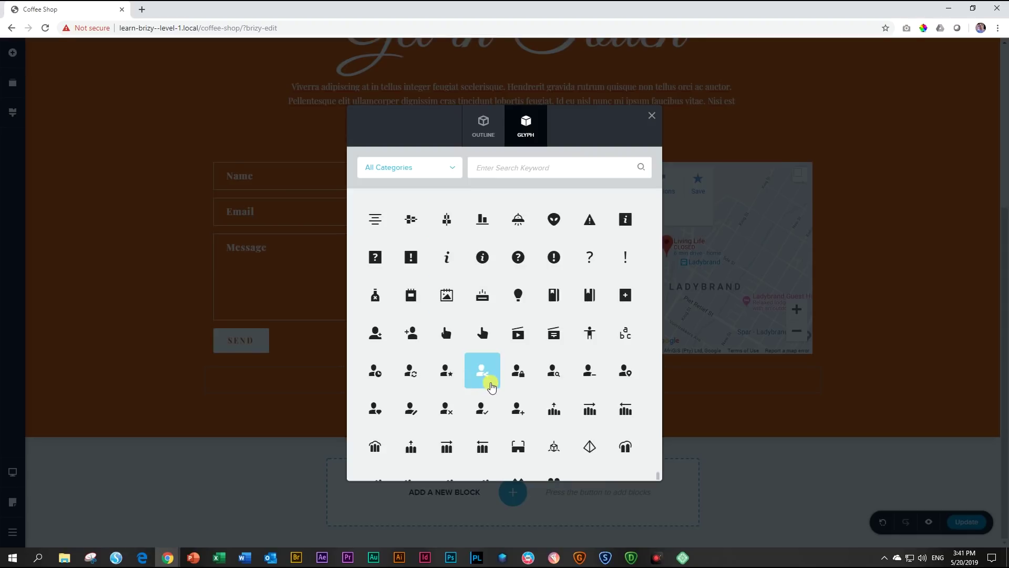
{"action": "scroll", "coordinate": [491, 387], "scroll_direction": "down", "scroll_amount": 10}
{"action": "scroll", "coordinate": [493, 389], "scroll_direction": "up", "scroll_amount": 15}
{"action": "scroll", "coordinate": [499, 393], "scroll_direction": "up", "scroll_amount": 3}
{"action": "scroll", "coordinate": [500, 393], "scroll_direction": "down", "scroll_amount": 15}
{"action": "scroll", "coordinate": [500, 394], "scroll_direction": "down", "scroll_amount": 15}
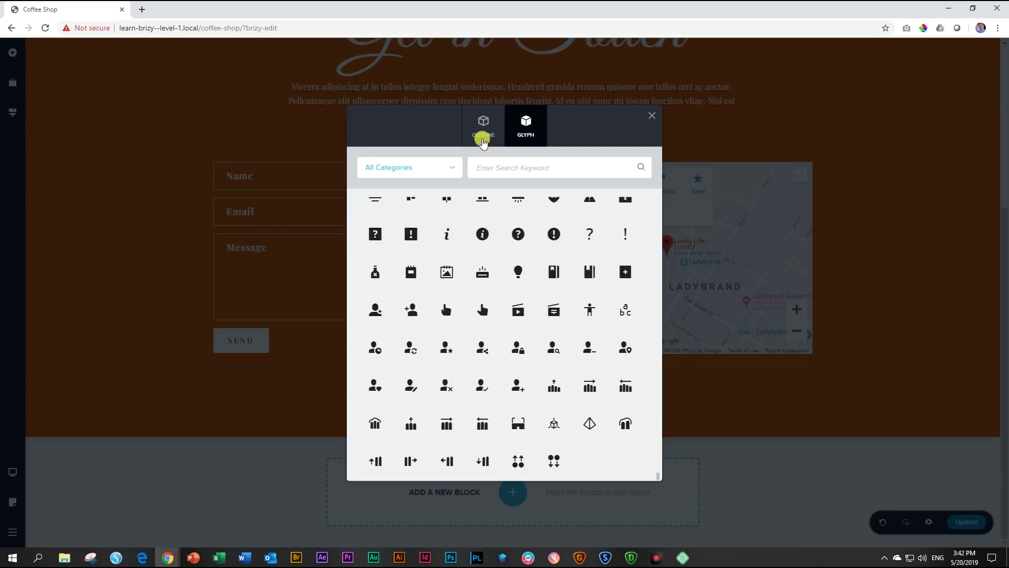
{"action": "left_click", "coordinate": [506, 167]}
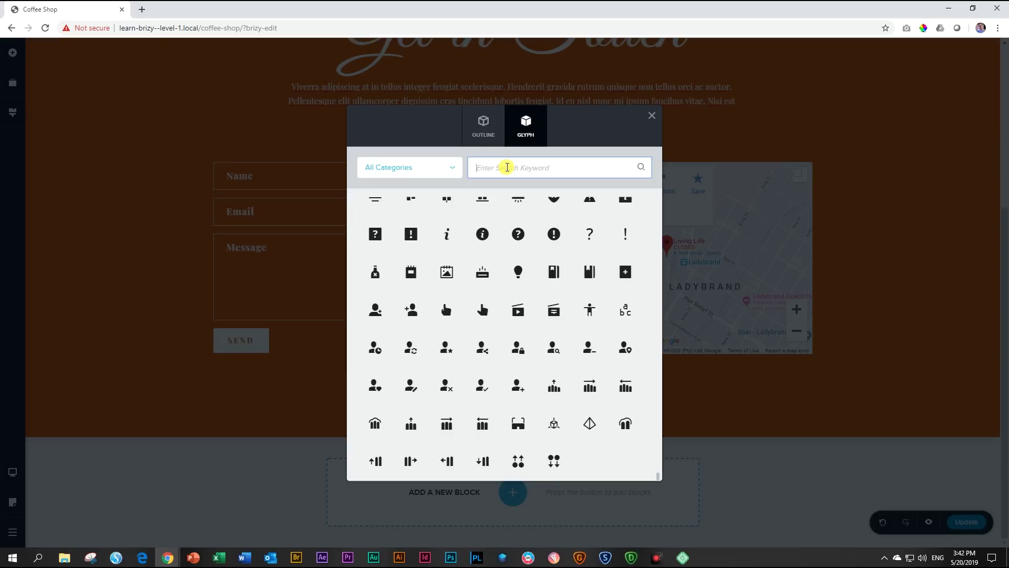
{"action": "type", "text": "youtube"}
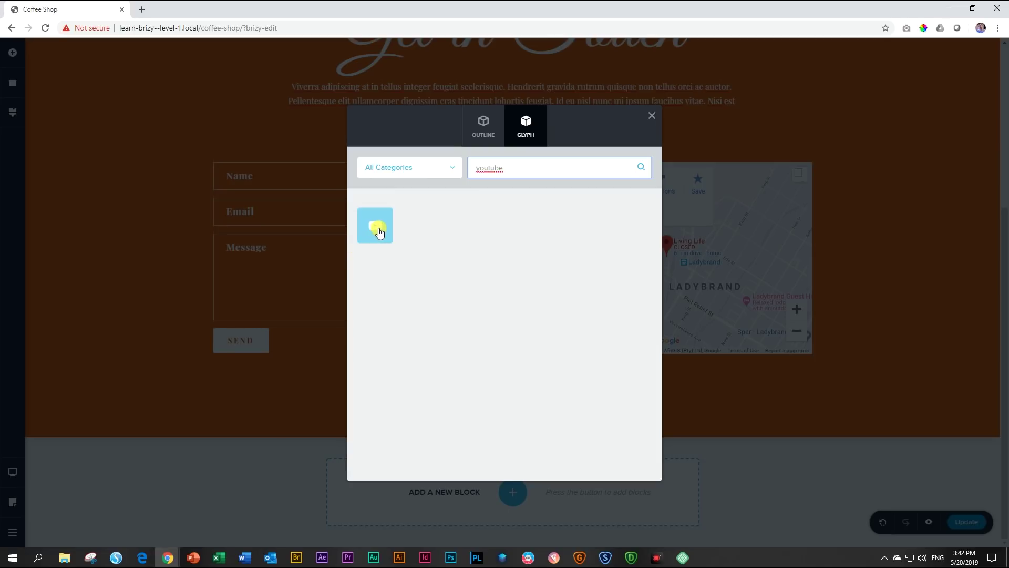
{"action": "left_click", "coordinate": [375, 225]}
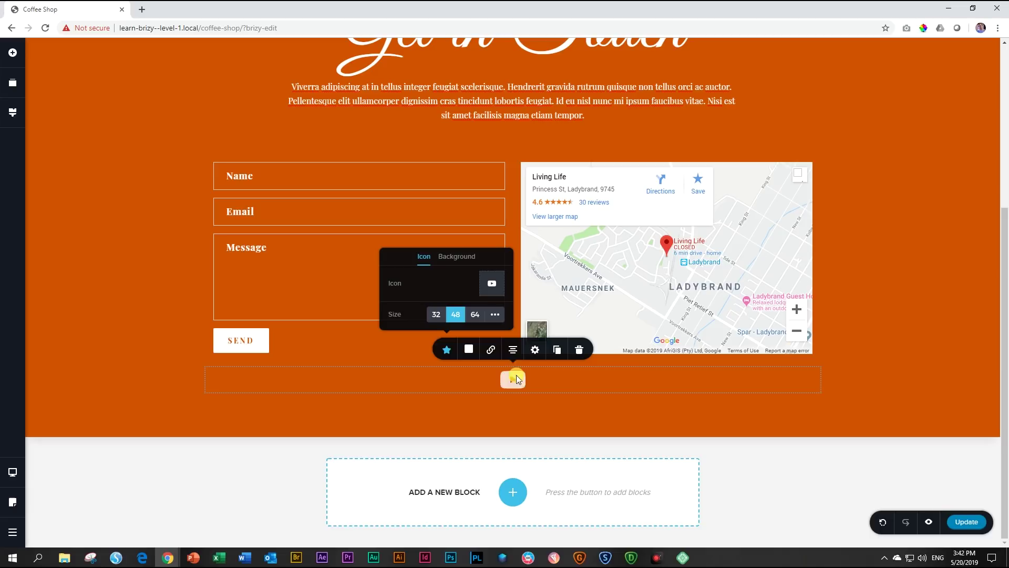
Duplicate the YouTube icon twice and set the spacing between the icons to 20 px.
{"action": "left_click", "coordinate": [557, 350]}
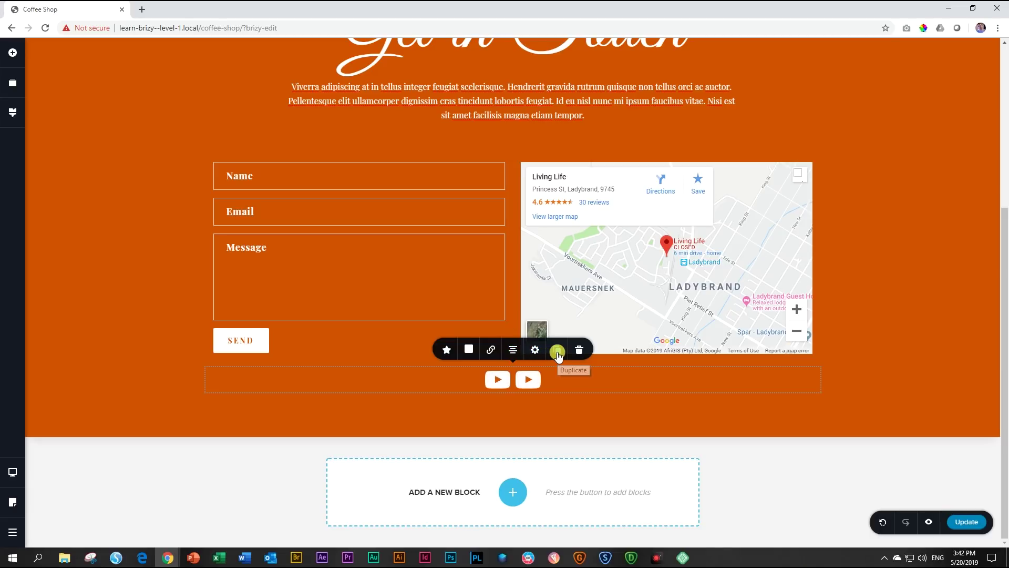
{"action": "left_click", "coordinate": [557, 351]}
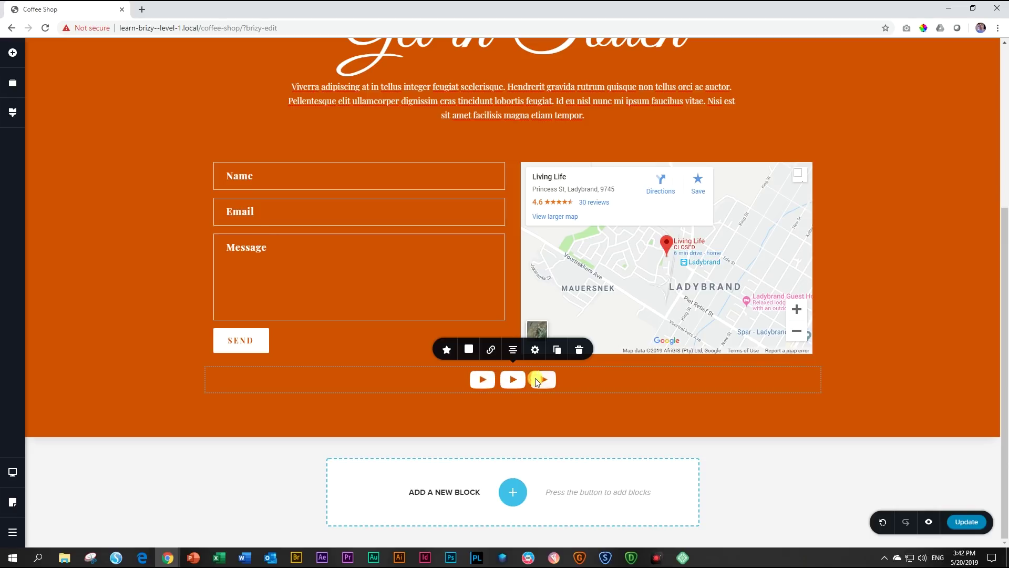
{"action": "left_click", "coordinate": [446, 350]}
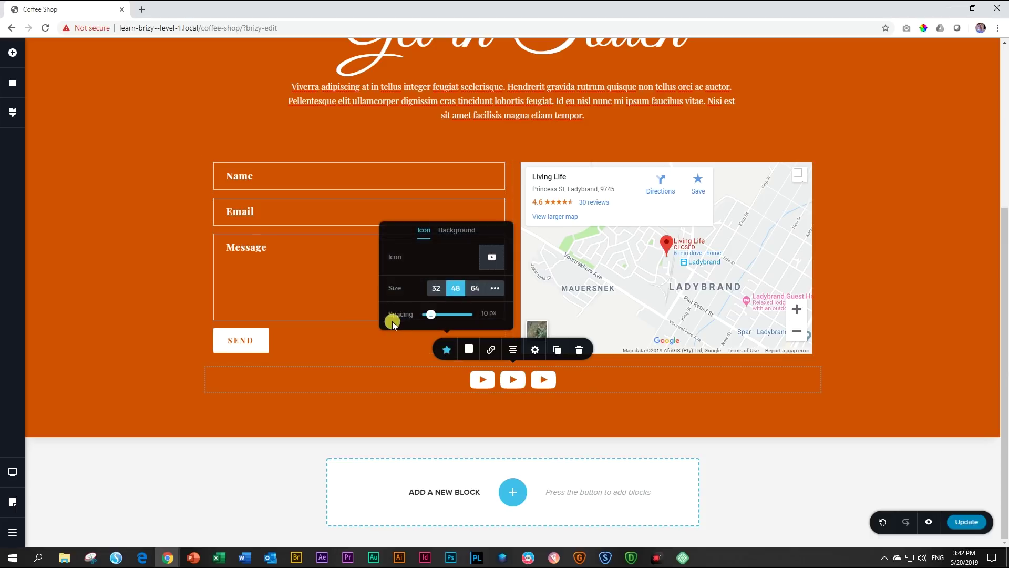
{"action": "left_click_drag", "start_coordinate": [430, 314], "coordinate": [435, 315]}
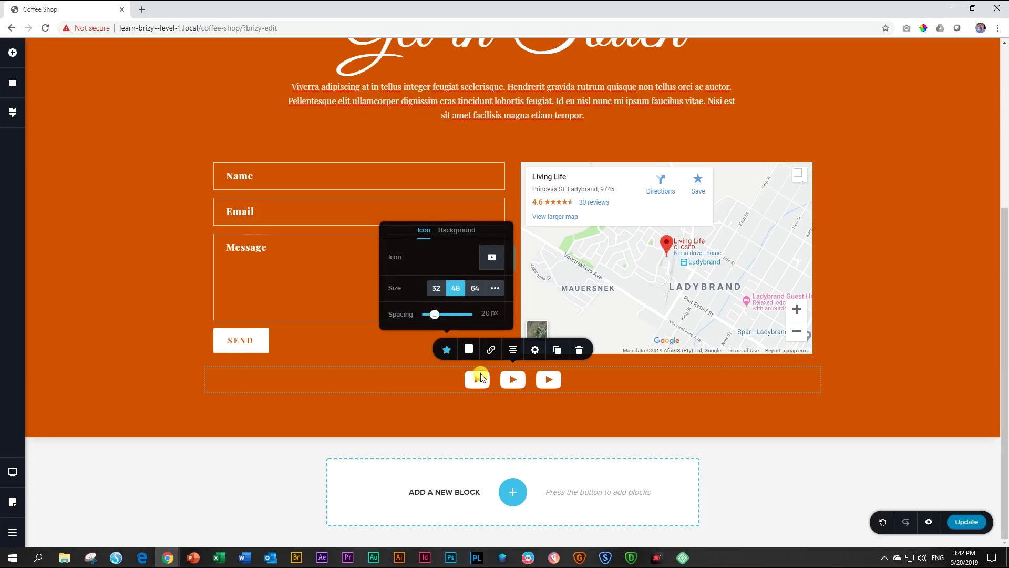
Change the middle YouTube icon to the square Facebook glyph, searching the icon library for "facebook".
{"action": "left_click", "coordinate": [512, 379]}
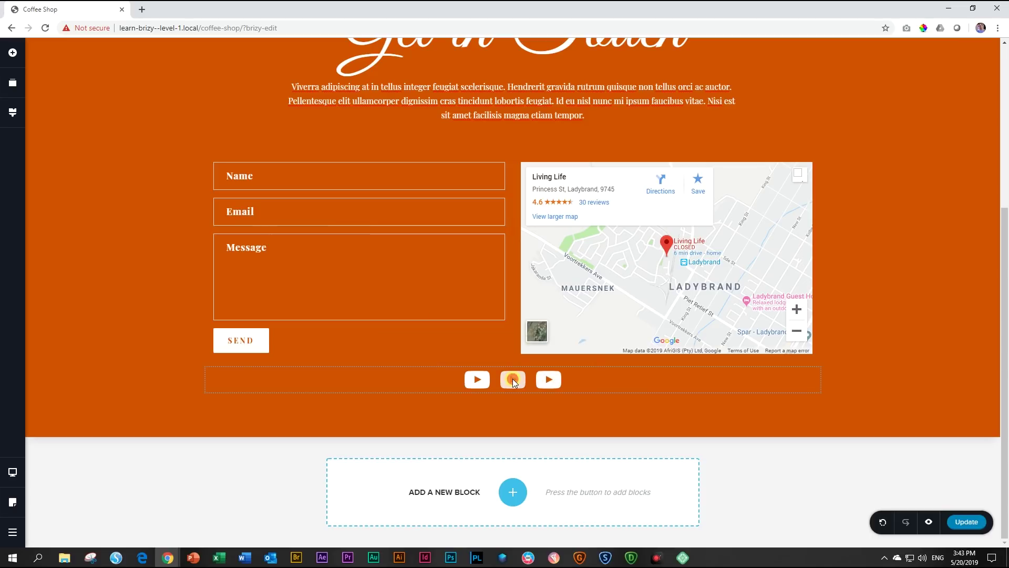
{"action": "left_click", "coordinate": [446, 350]}
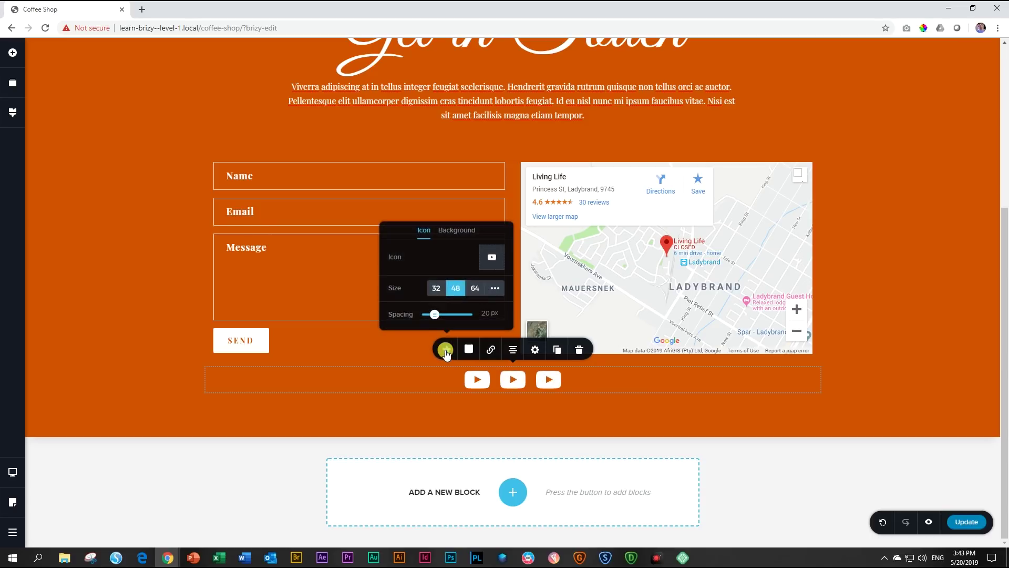
{"action": "left_click", "coordinate": [493, 261]}
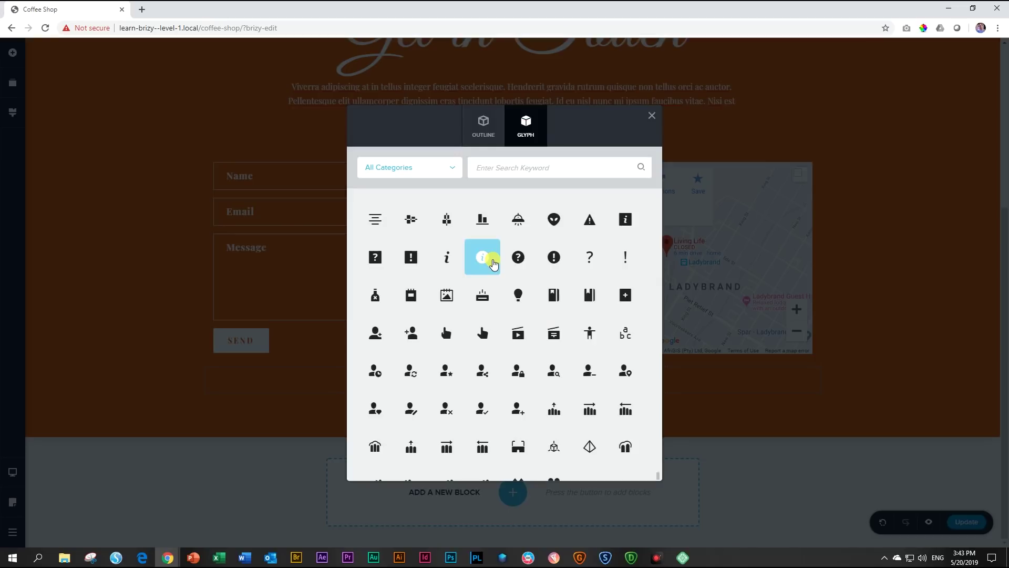
{"action": "left_click", "coordinate": [500, 169]}
{"action": "type", "text": "faceb"}
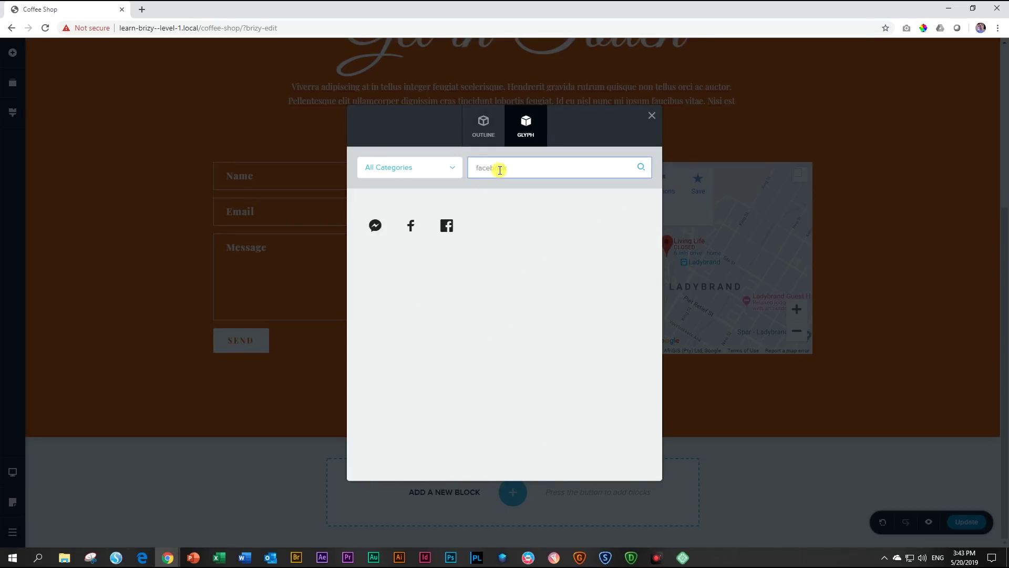
{"action": "type", "text": "ook"}
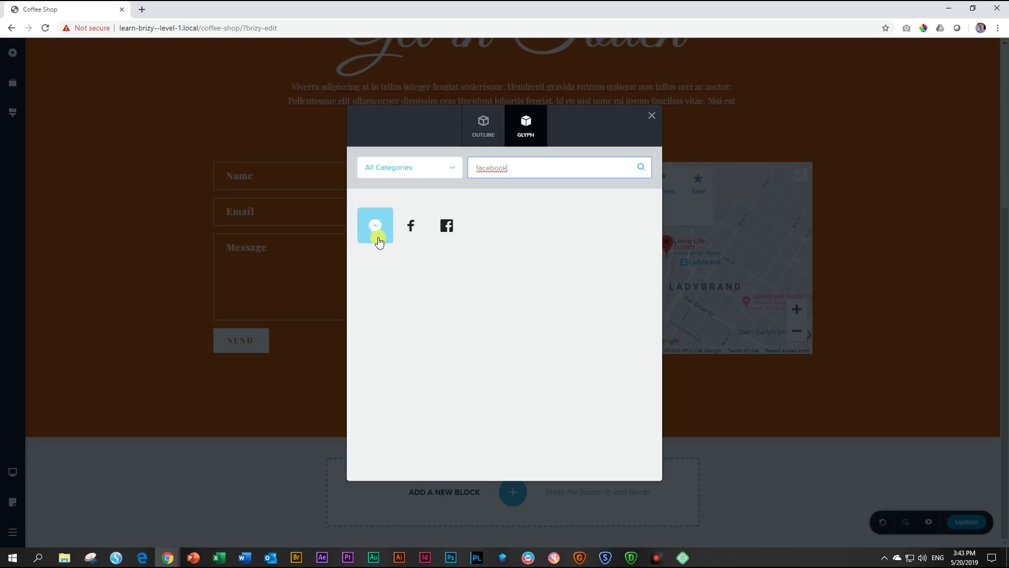
{"action": "left_click", "coordinate": [448, 227]}
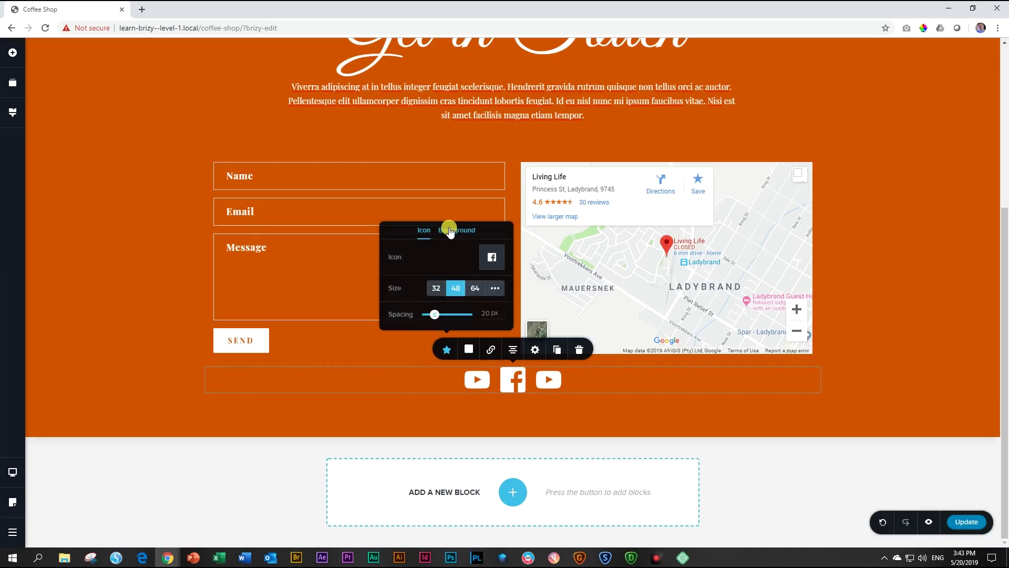
Change the third icon in the row to the Twitter glyph, searching the icon library for "twitter".
{"action": "left_click", "coordinate": [550, 378]}
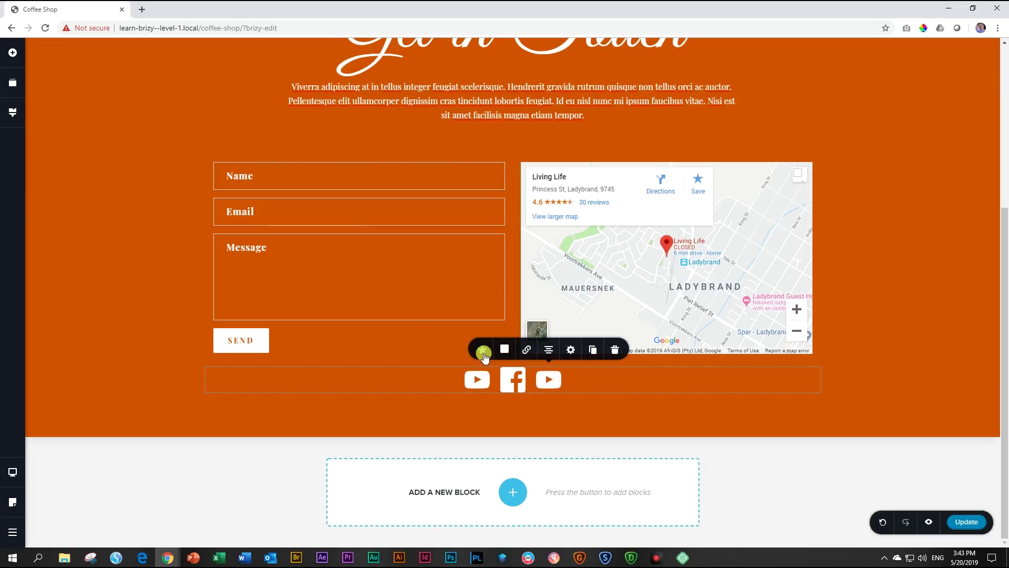
{"action": "left_click", "coordinate": [483, 353]}
{"action": "left_click", "coordinate": [527, 258]}
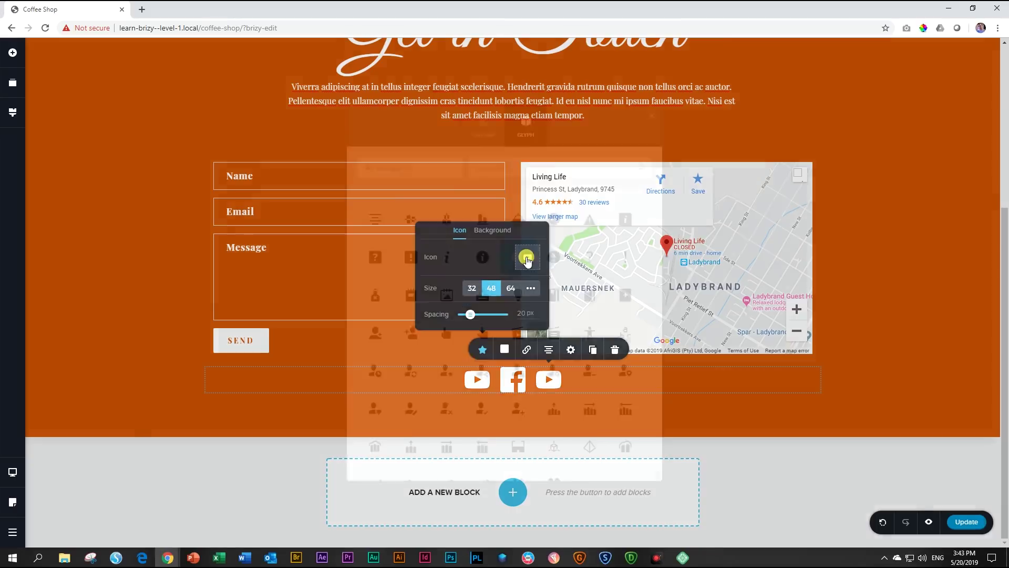
{"action": "left_click", "coordinate": [535, 166]}
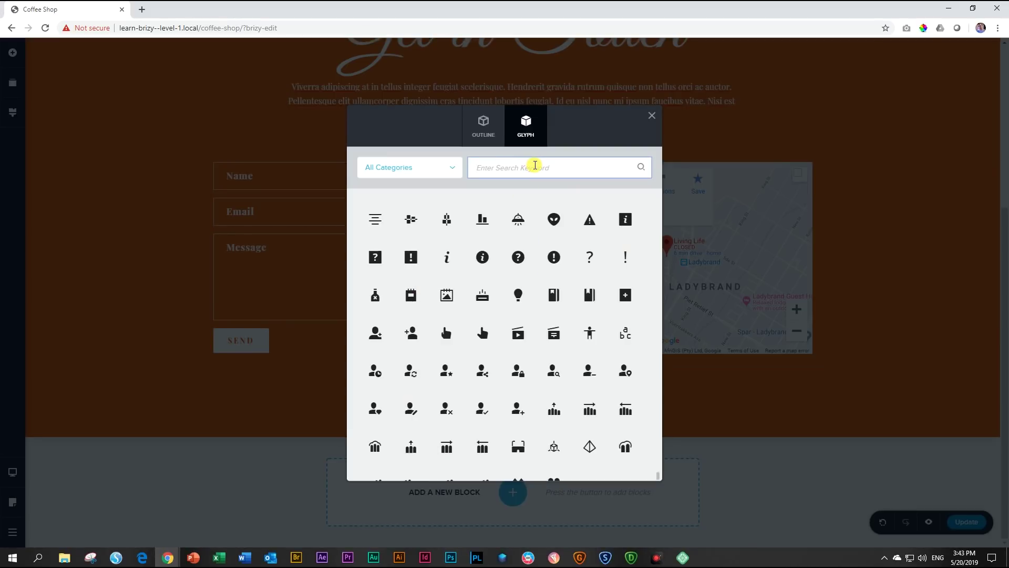
{"action": "type", "text": "twitter"}
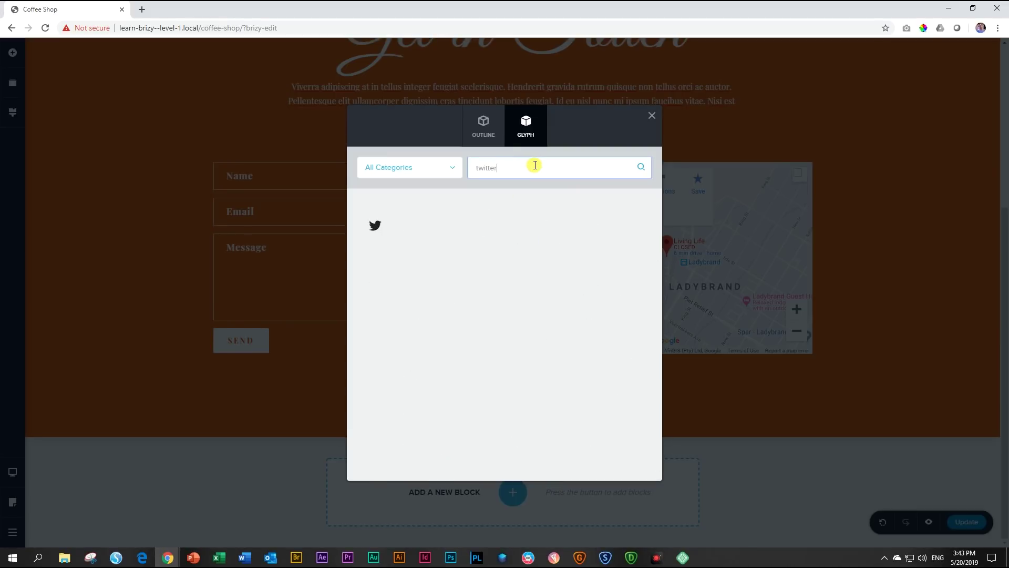
{"action": "left_click", "coordinate": [375, 223]}
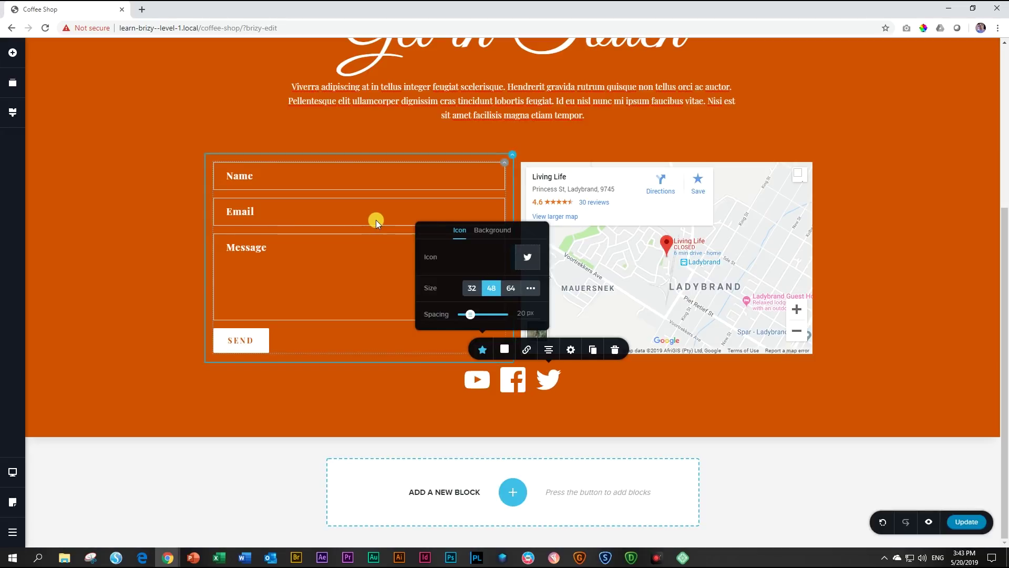
Set the size of the social icons to 64 and their spacing to 34 px.
{"action": "left_click", "coordinate": [479, 380]}
{"action": "left_click", "coordinate": [418, 351]}
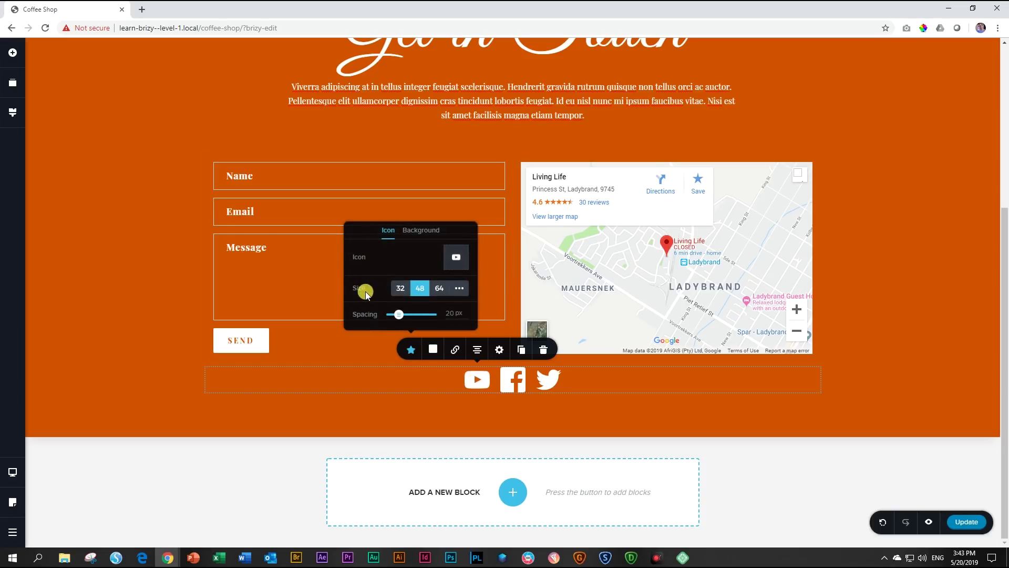
{"action": "left_click", "coordinate": [439, 288]}
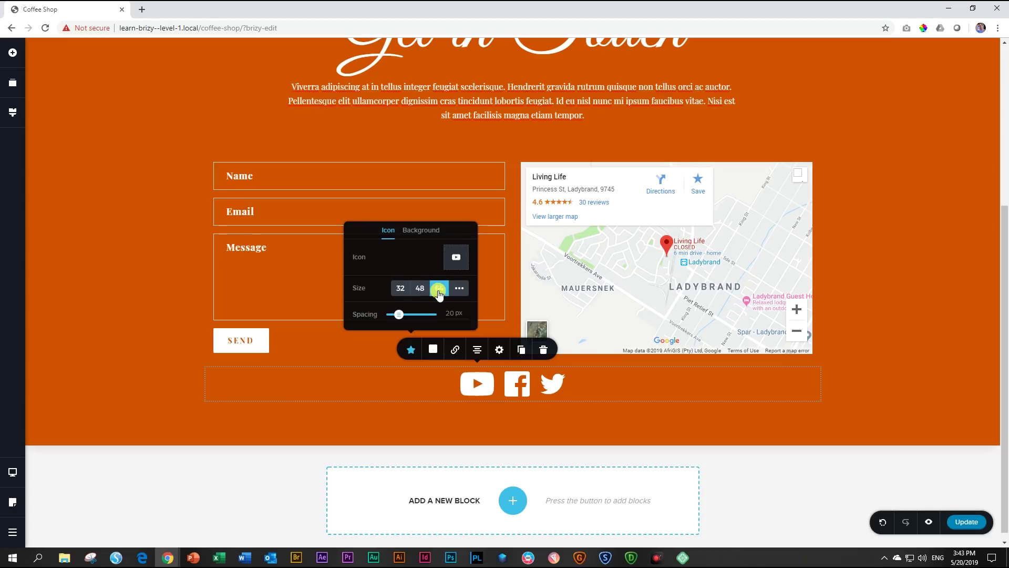
{"action": "left_click", "coordinate": [474, 388]}
{"action": "left_click", "coordinate": [459, 289]}
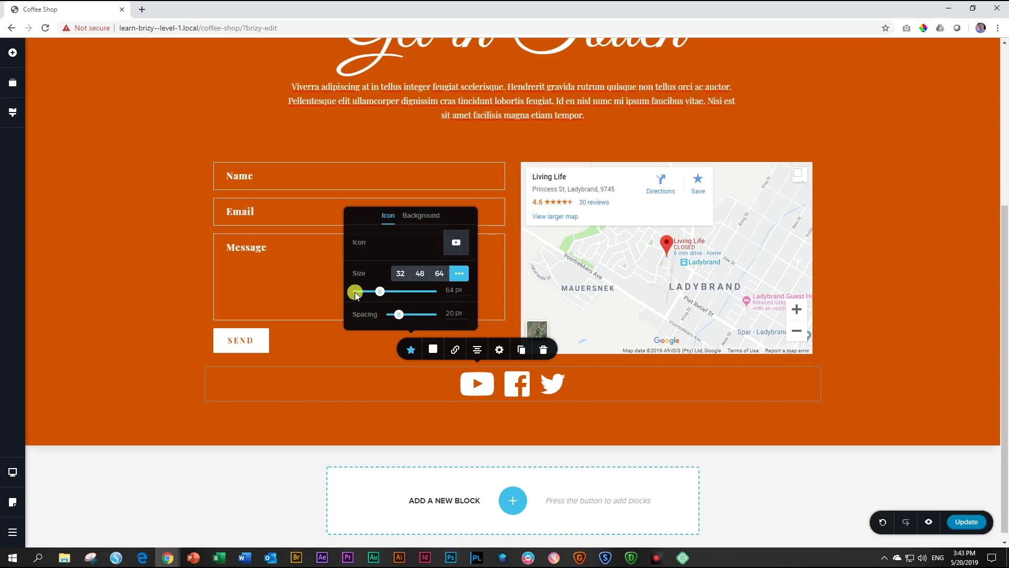
{"action": "left_click", "coordinate": [439, 274]}
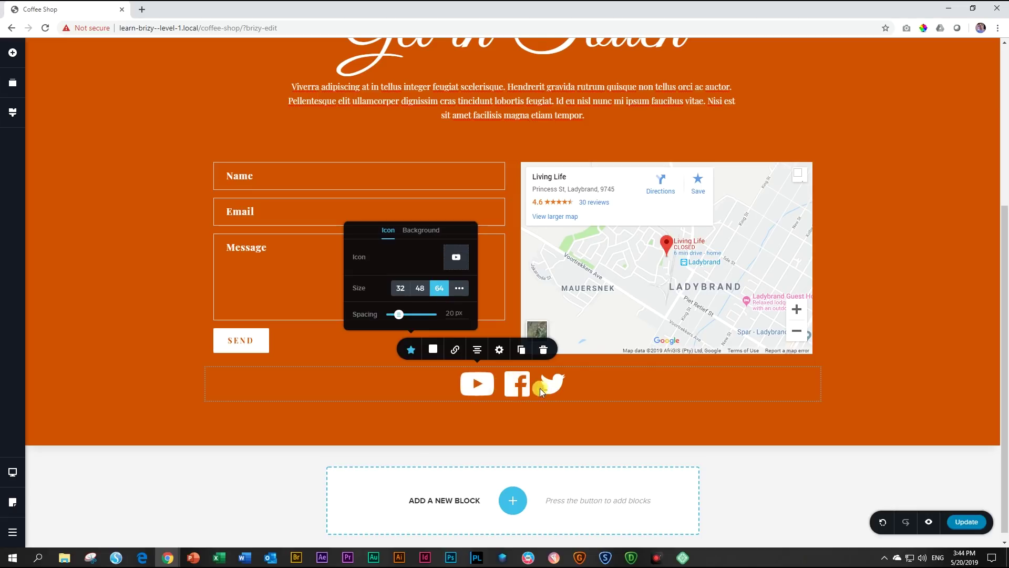
{"action": "left_click_drag", "start_coordinate": [400, 313], "coordinate": [406, 313]}
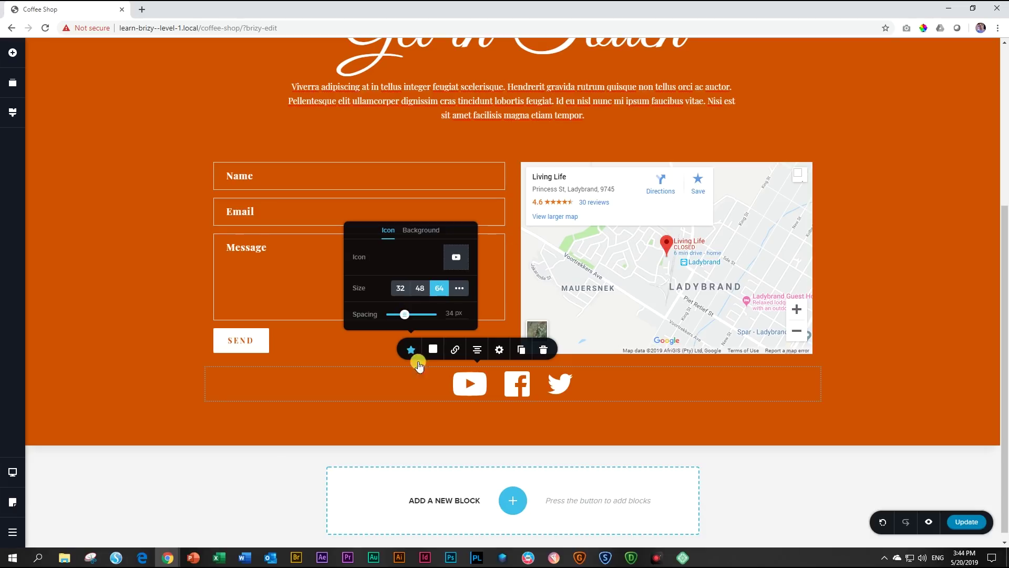
Check the options of each social icon and open the link settings of the YouTube icon.
{"action": "left_click", "coordinate": [468, 384]}
{"action": "left_click", "coordinate": [515, 378]}
{"action": "left_click", "coordinate": [560, 385]}
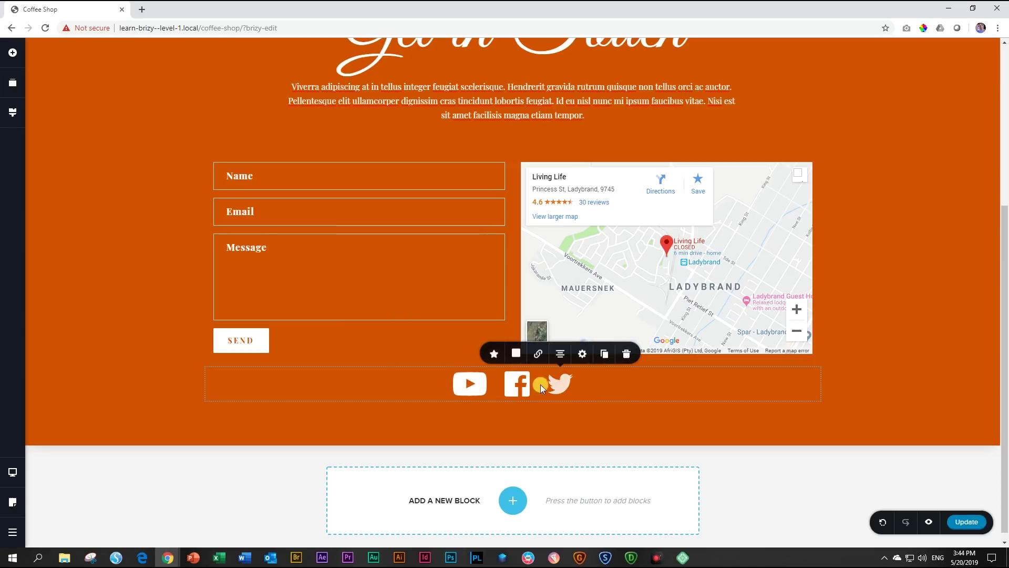
{"action": "left_click", "coordinate": [464, 383]}
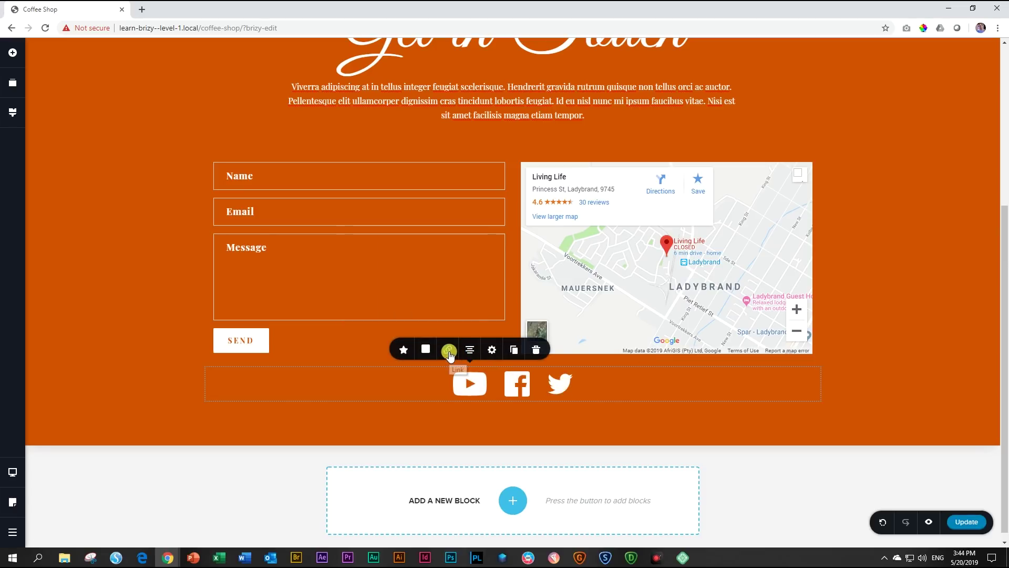
{"action": "left_click", "coordinate": [448, 349]}
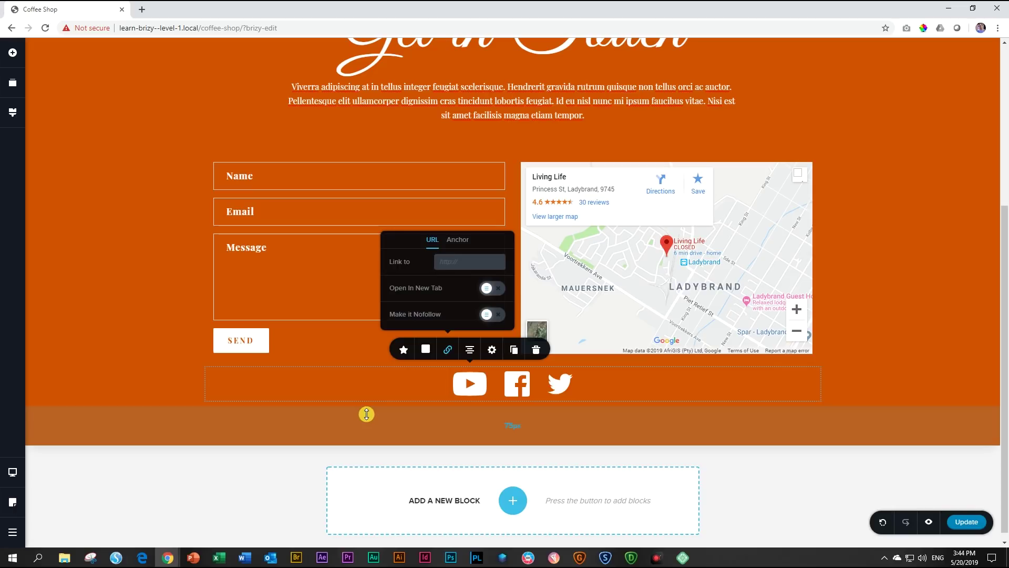
Save the page, preview the finished Get in Touch section in the browser and close the preview.
{"action": "key", "text": "ctrl+s"}
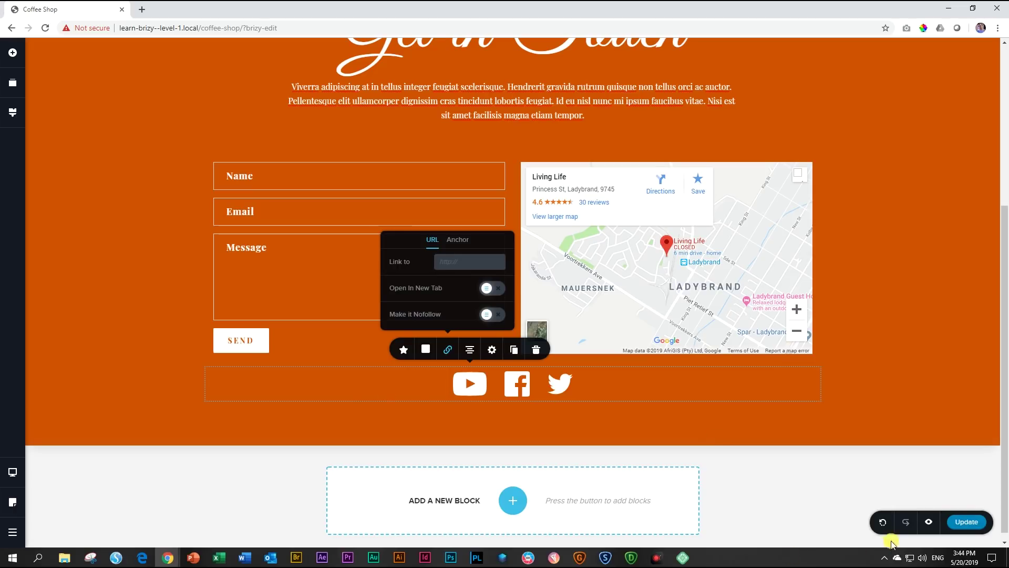
{"action": "left_click", "coordinate": [928, 522]}
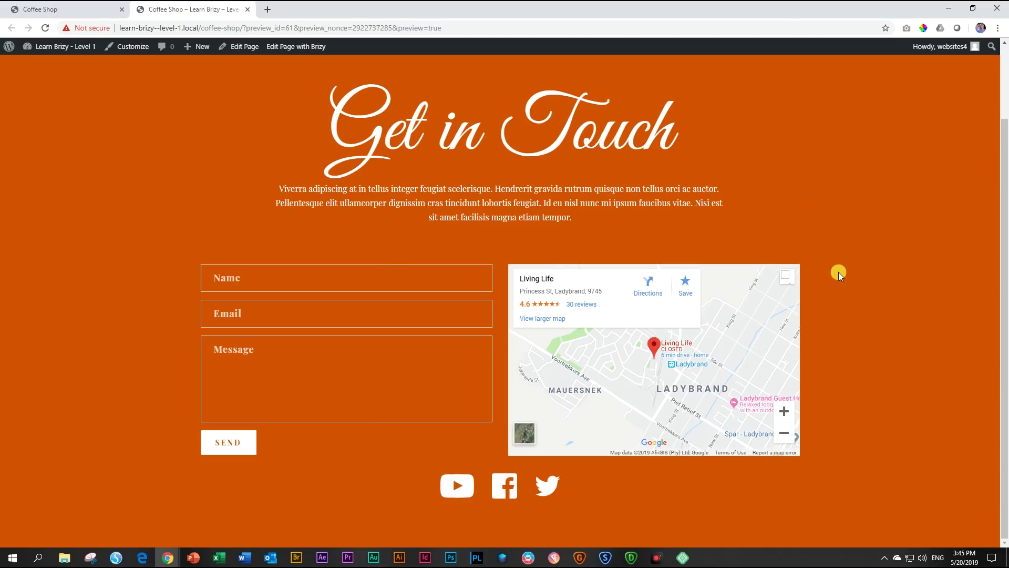
{"action": "left_click", "coordinate": [247, 9]}
Slightly increase the top padding of the orange section above the Get in Touch heading.
{"action": "scroll", "coordinate": [209, 225], "scroll_direction": "up", "scroll_amount": 2}
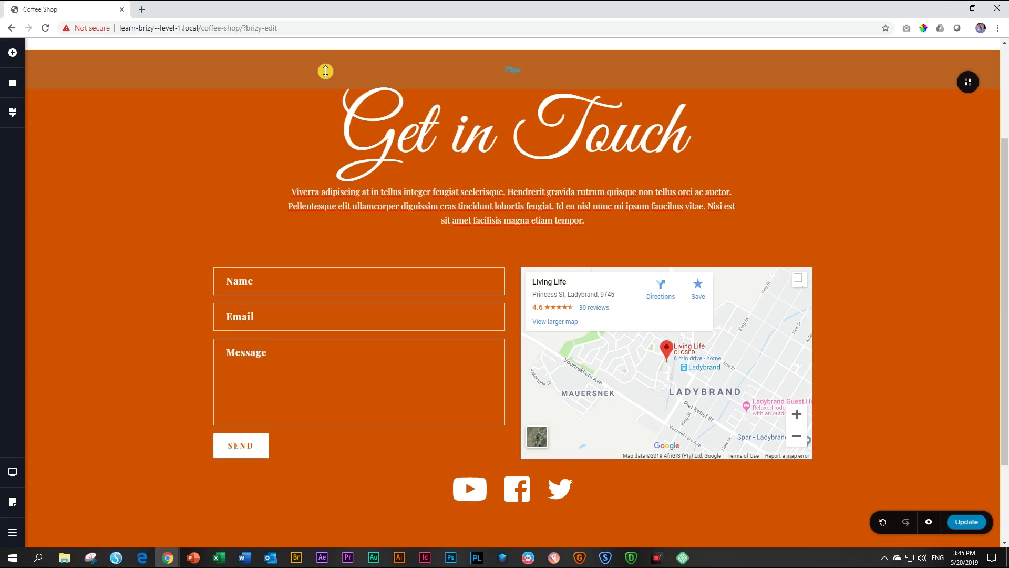
{"action": "left_click_drag", "start_coordinate": [325, 71], "coordinate": [326, 84]}
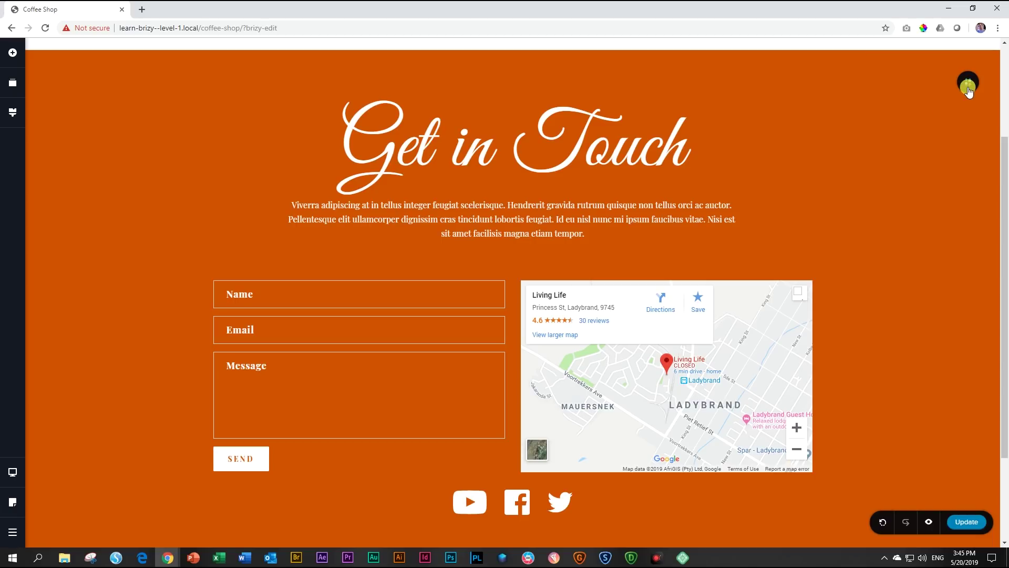
Set the Coffee-Barista.jpeg image from the media library as the background of the Get in Touch section.
{"action": "mouse_move", "coordinate": [969, 89]}
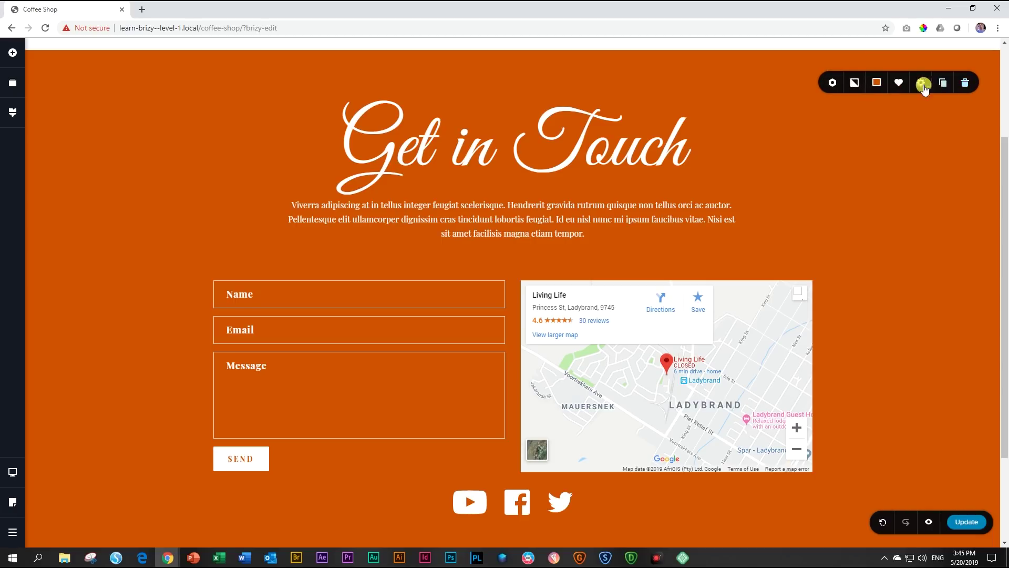
{"action": "left_click", "coordinate": [853, 83]}
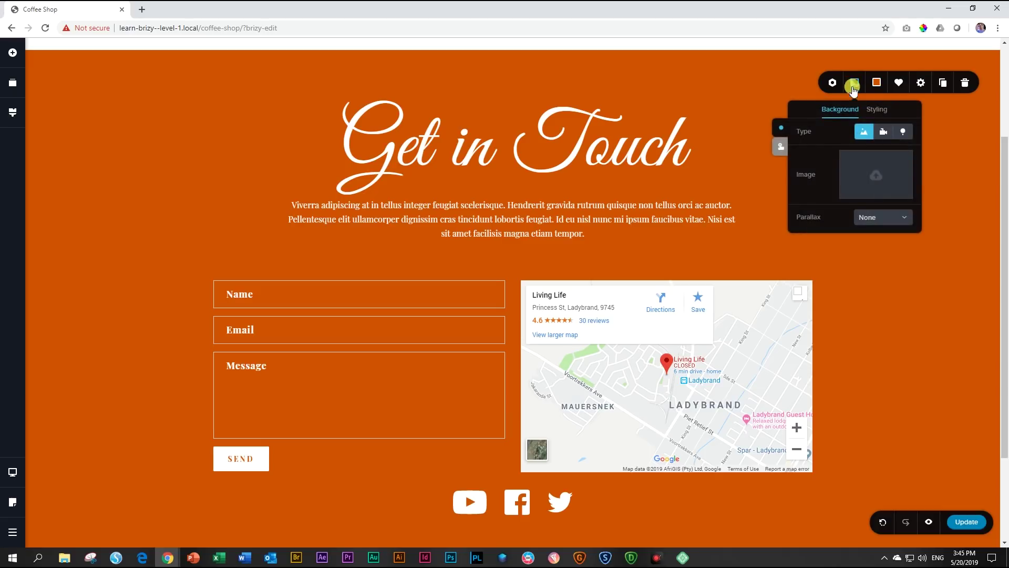
{"action": "left_click", "coordinate": [873, 172]}
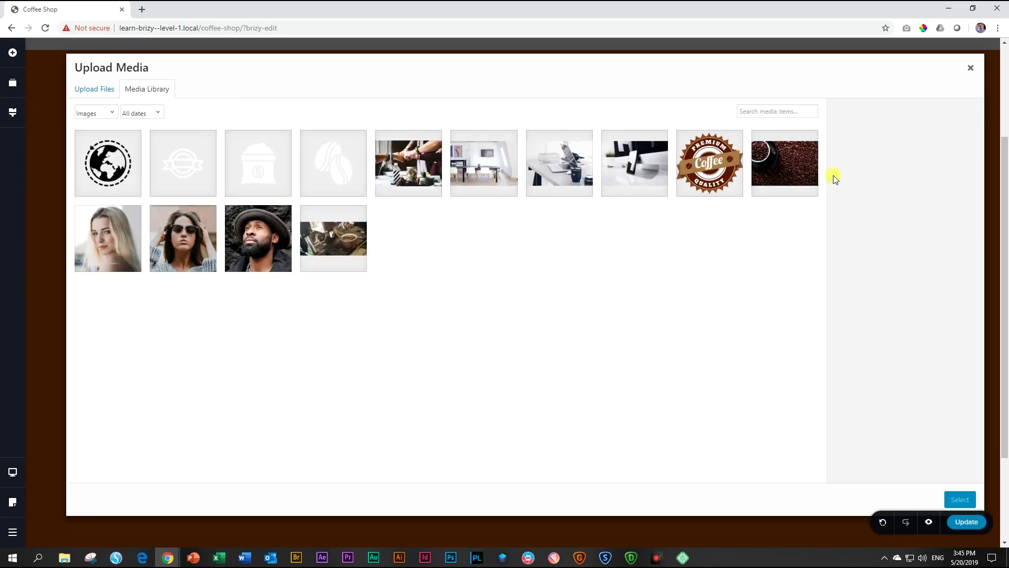
{"action": "left_click", "coordinate": [336, 247]}
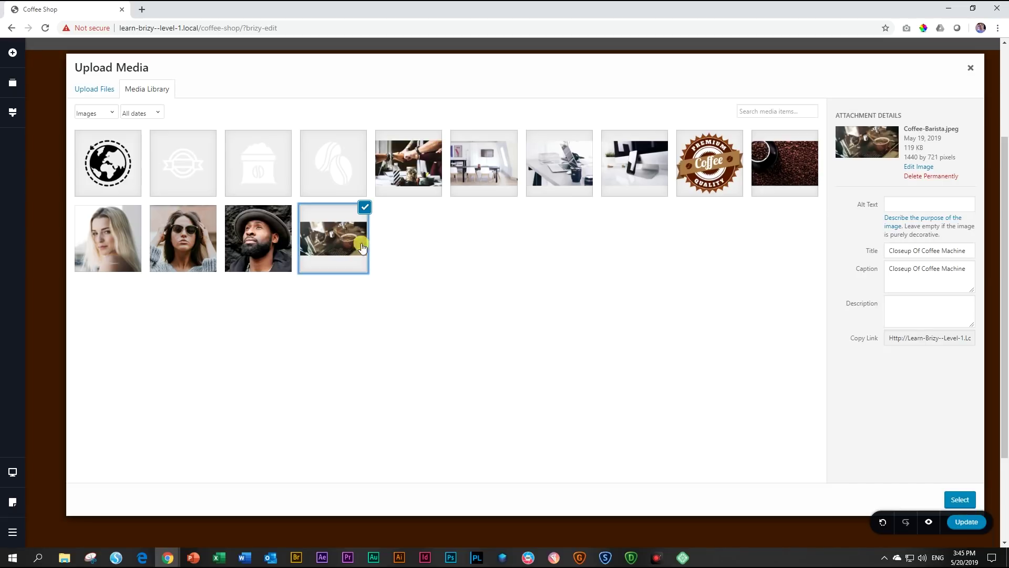
{"action": "left_click", "coordinate": [951, 498]}
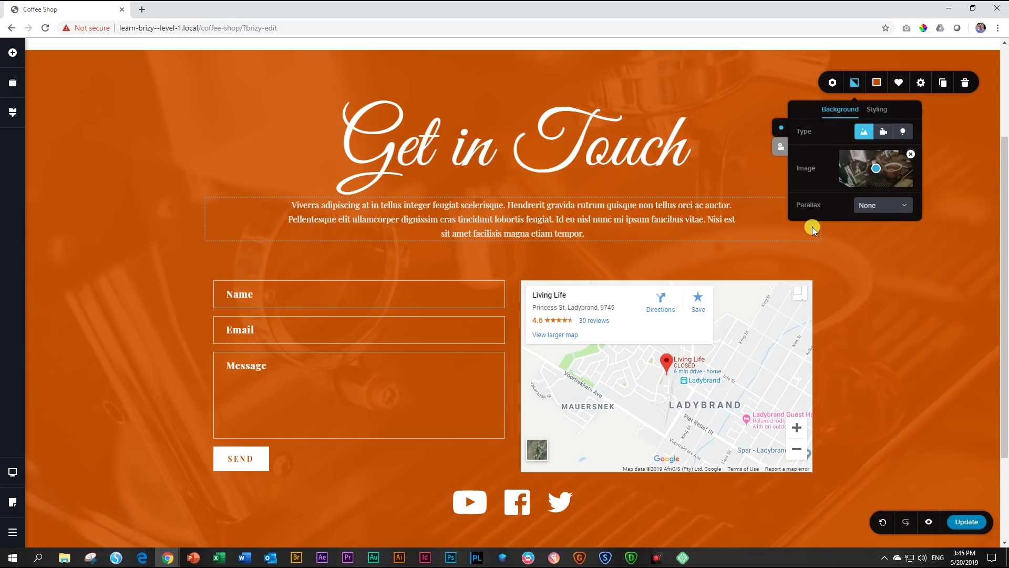
Slightly lower the opacity of the section's #D25200 overlay so more of the background image shows through.
{"action": "left_click", "coordinate": [877, 85]}
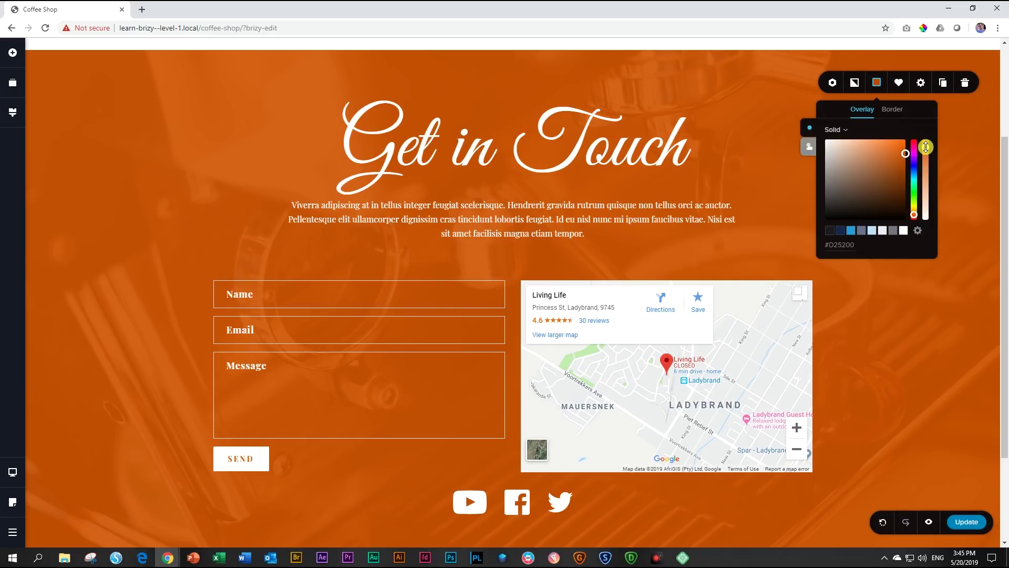
{"action": "left_click_drag", "start_coordinate": [925, 147], "coordinate": [926, 153]}
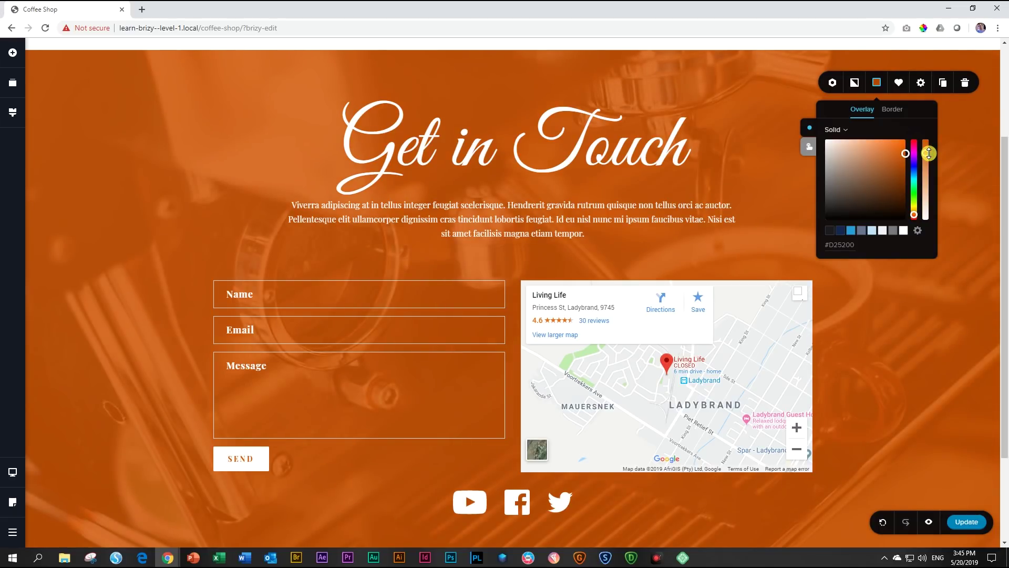
{"action": "left_click", "coordinate": [956, 147]}
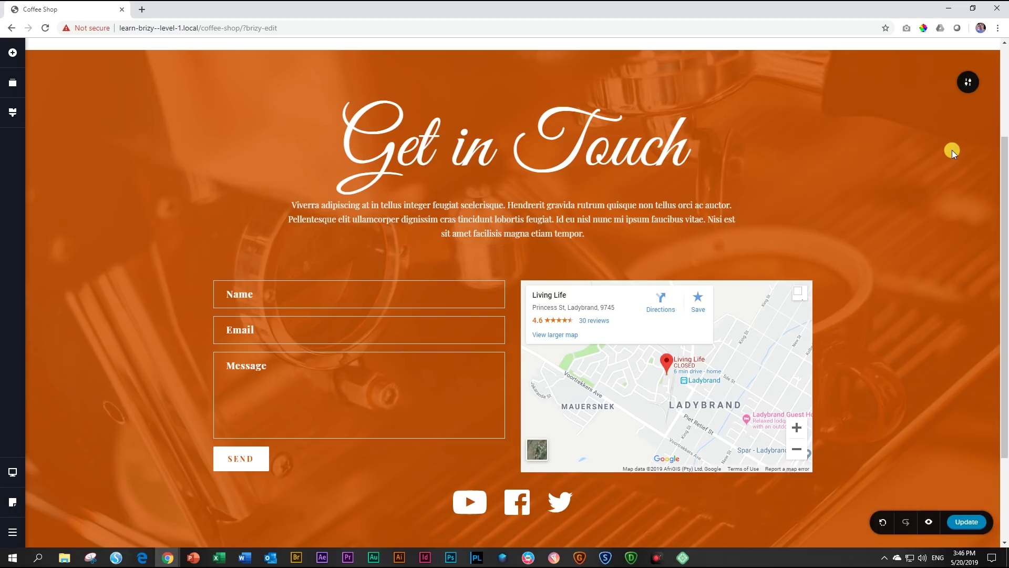
Add a spacer between the form and map row and the social icons.
{"action": "scroll", "coordinate": [951, 150], "scroll_direction": "down", "scroll_amount": 2}
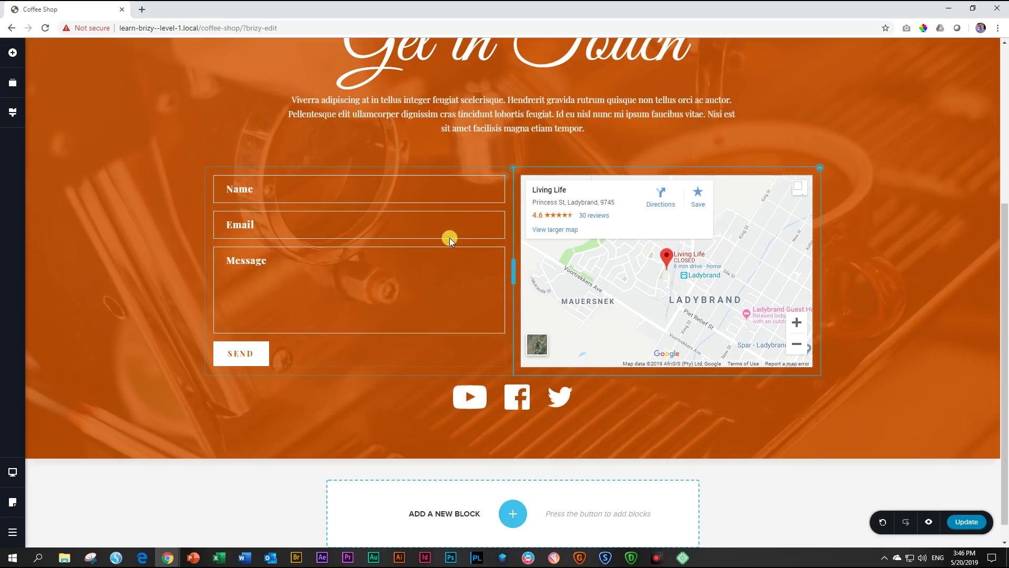
{"action": "left_click", "coordinate": [13, 53]}
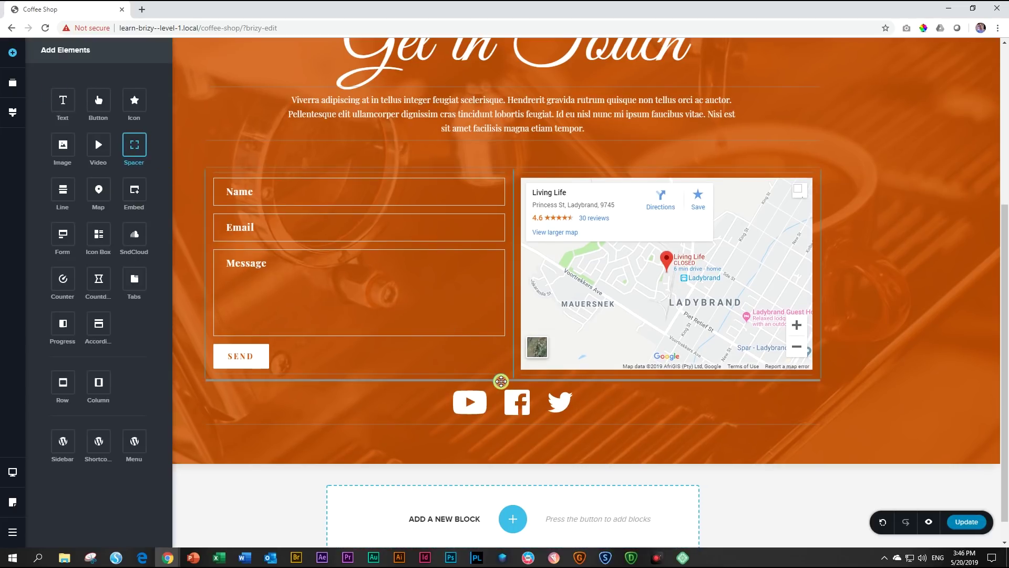
{"action": "left_click_drag", "start_coordinate": [501, 381], "coordinate": [501, 382]}
{"action": "left_click", "coordinate": [875, 339]}
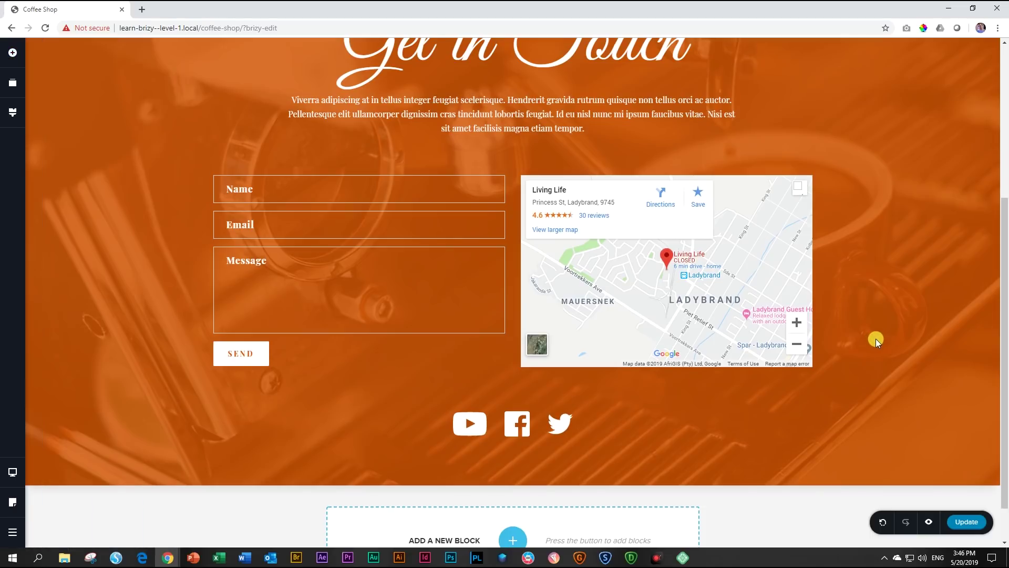
Reduce the height of the spacer above the social icons to 33 px.
{"action": "scroll", "coordinate": [875, 338], "scroll_direction": "up", "scroll_amount": 1}
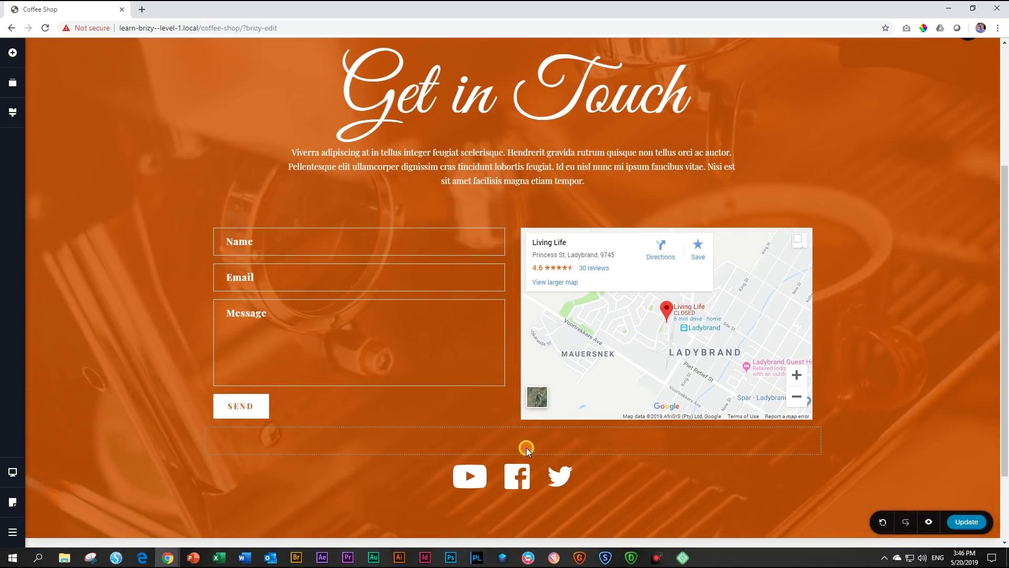
{"action": "left_click", "coordinate": [526, 448]}
{"action": "left_click_drag", "start_coordinate": [513, 447], "coordinate": [513, 442]}
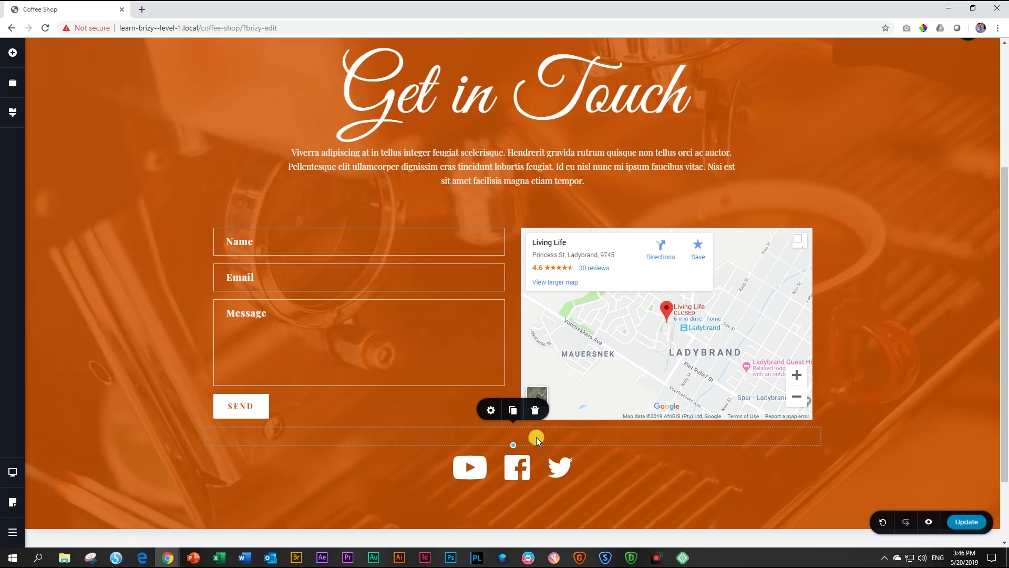
{"action": "left_click", "coordinate": [487, 414]}
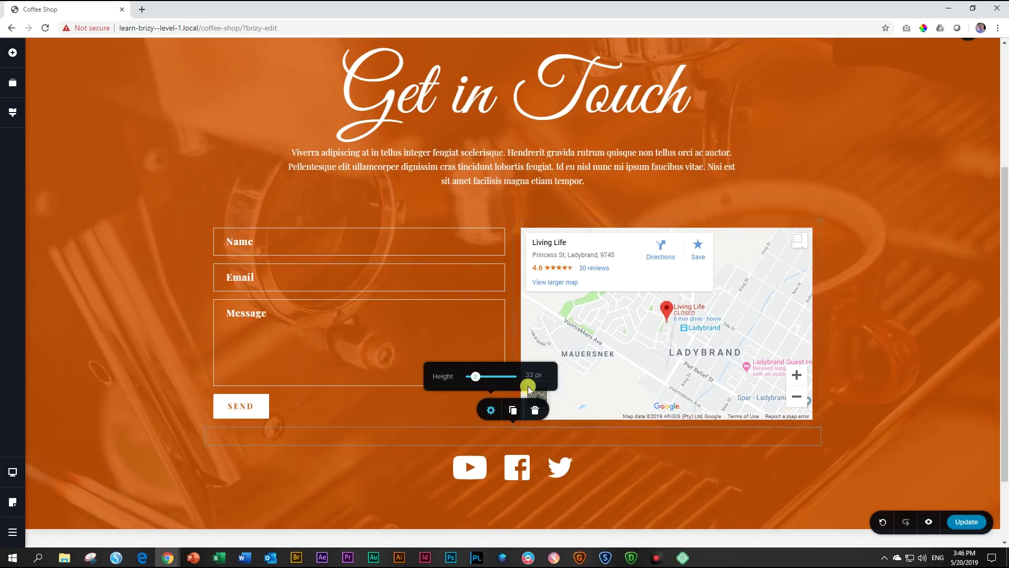
{"action": "scroll", "coordinate": [692, 386], "scroll_direction": "up", "scroll_amount": 1}
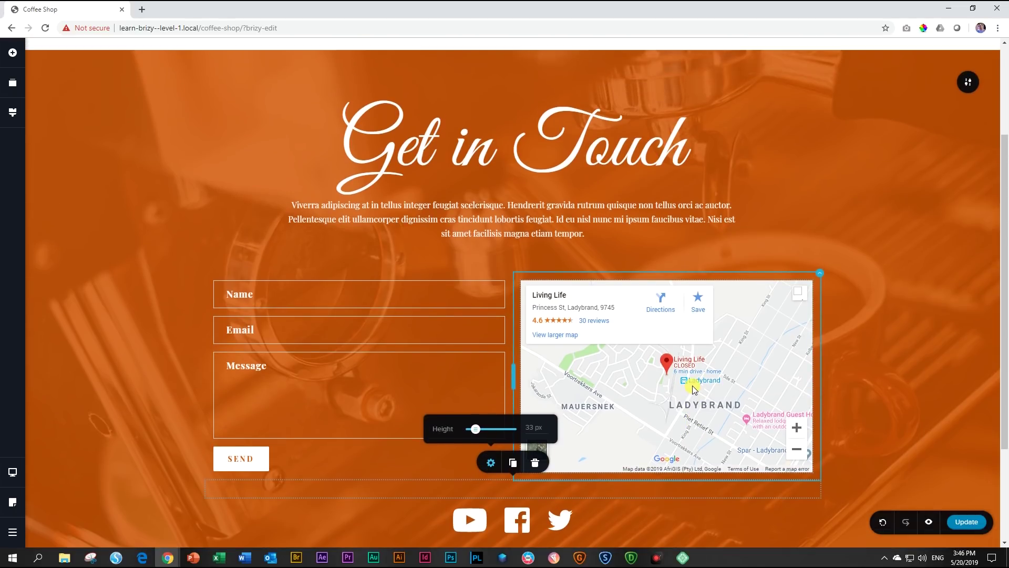
{"action": "left_click", "coordinate": [941, 318]}
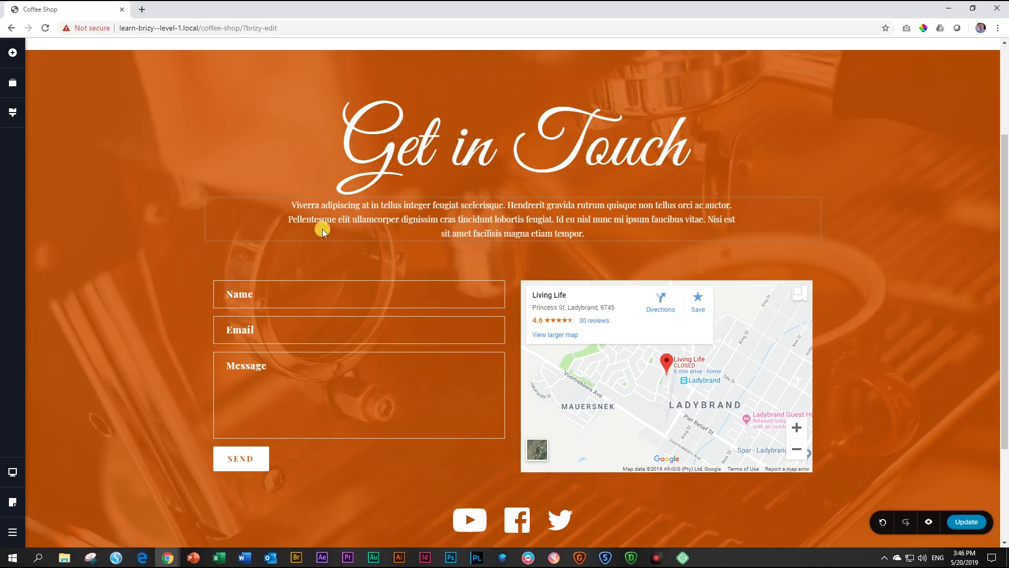
Check the Get in Touch section in the tablet view and return to the desktop view.
{"action": "mouse_move", "coordinate": [17, 475]}
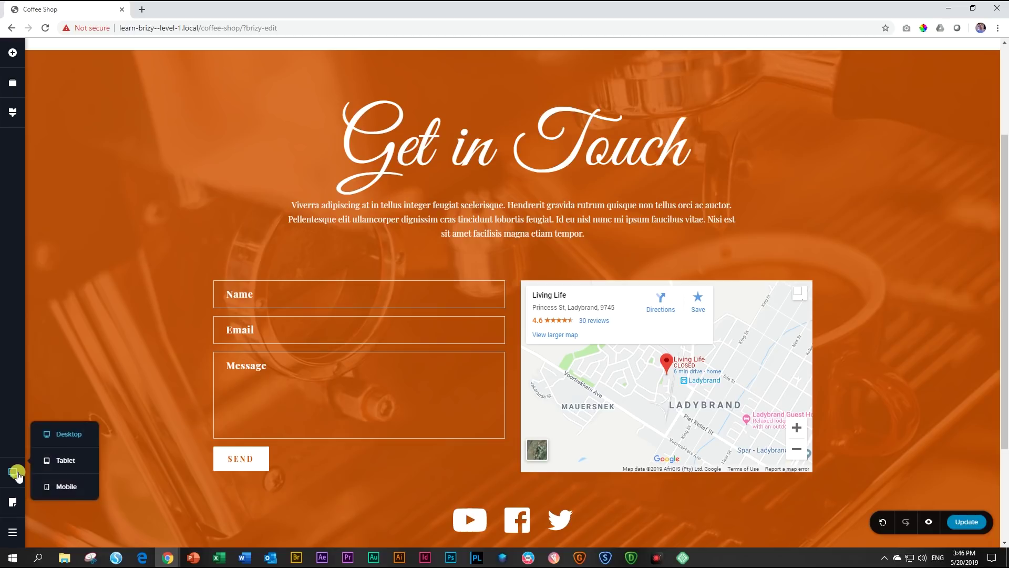
{"action": "left_click", "coordinate": [64, 460]}
{"action": "scroll", "coordinate": [446, 271], "scroll_direction": "up", "scroll_amount": 3}
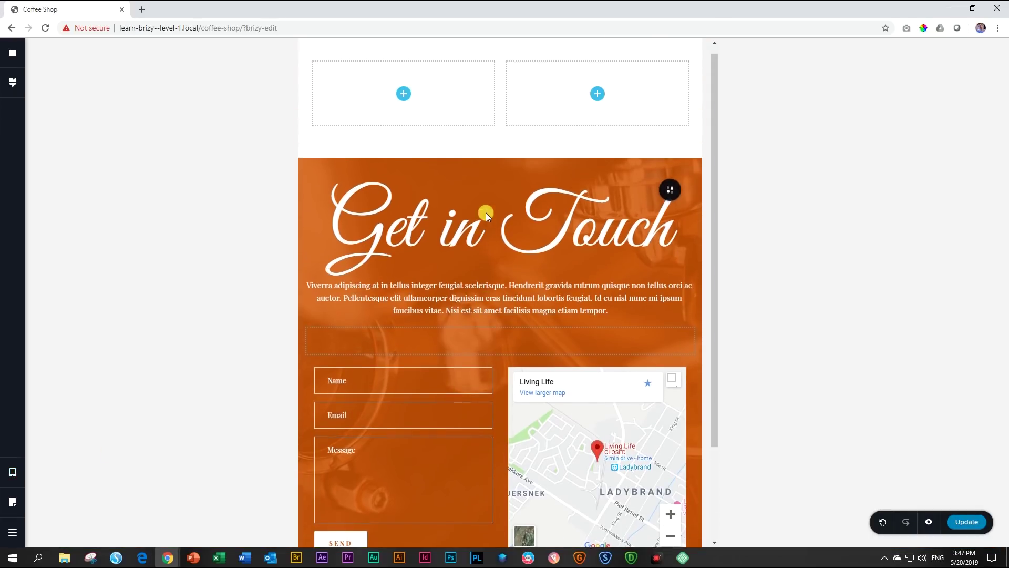
{"action": "scroll", "coordinate": [441, 272], "scroll_direction": "down", "scroll_amount": 3}
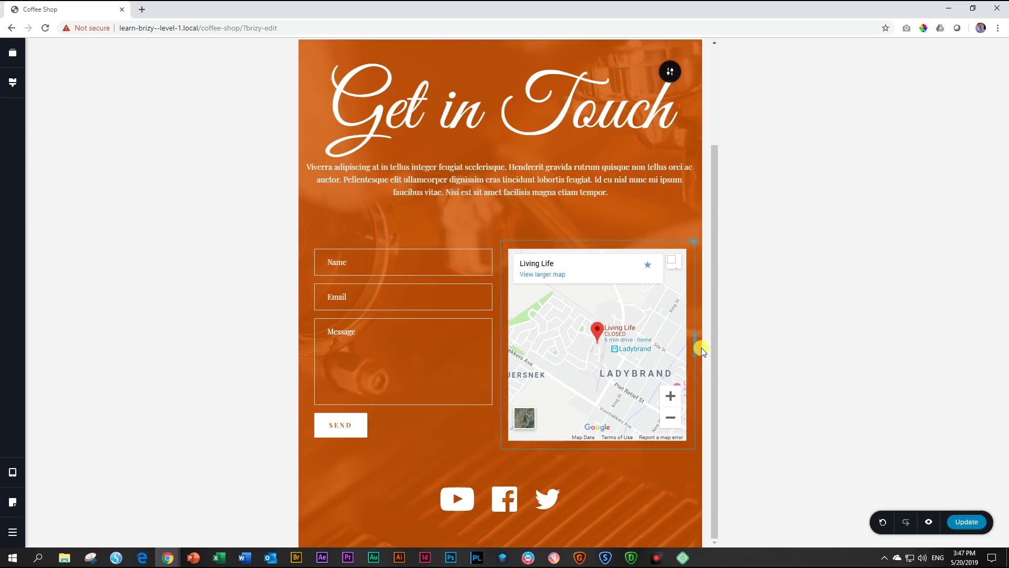
{"action": "mouse_move", "coordinate": [13, 471]}
{"action": "left_click", "coordinate": [54, 434]}
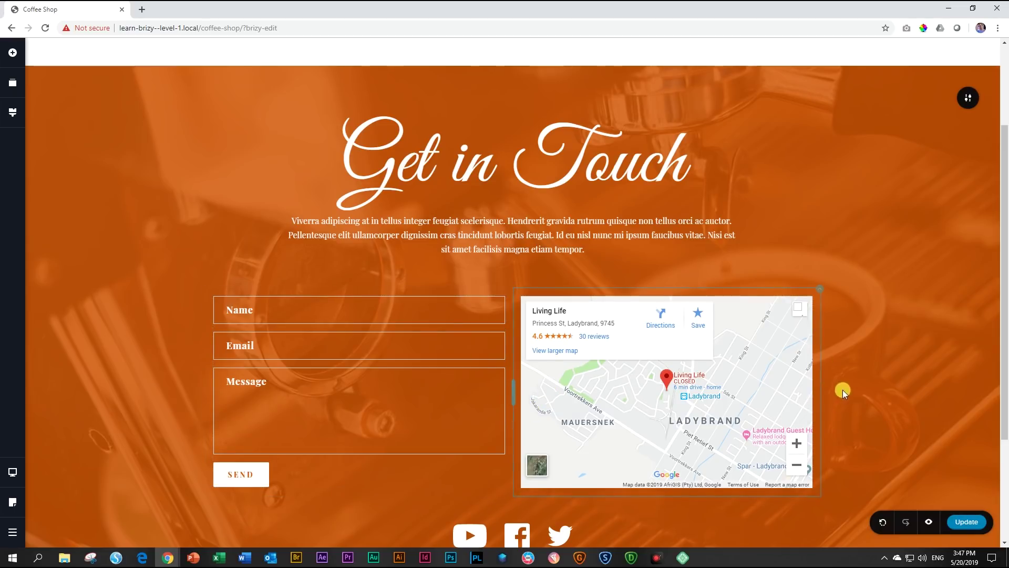
In the tablet view, widen the form column and the map column to the full row width so they stack.
{"action": "mouse_move", "coordinate": [13, 471]}
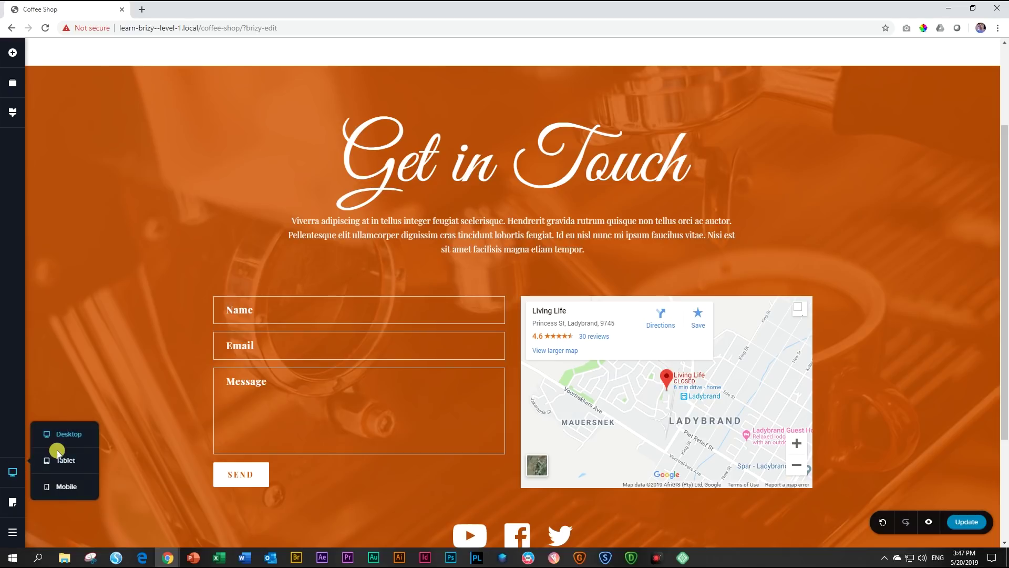
{"action": "left_click", "coordinate": [57, 460]}
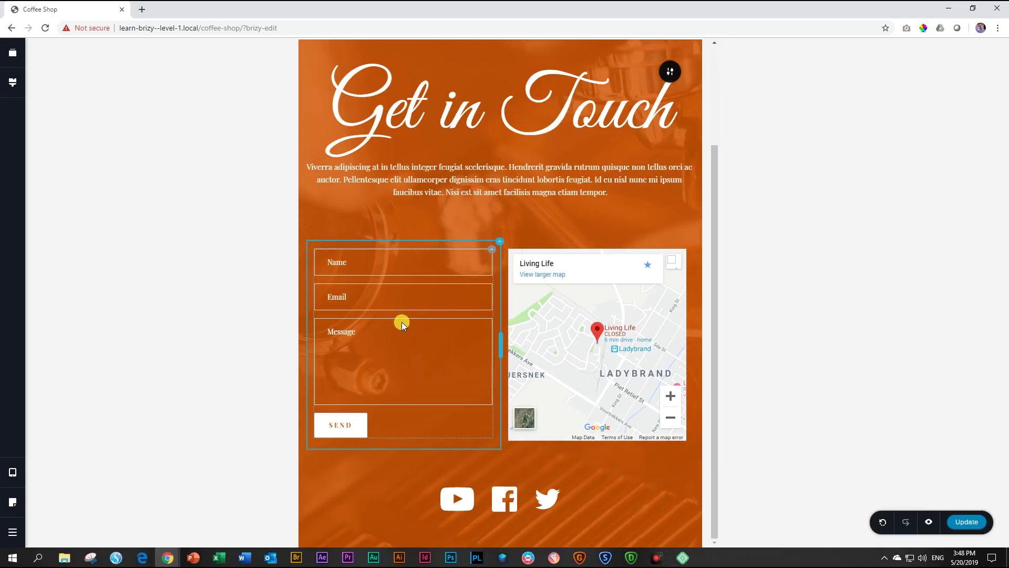
{"action": "left_click_drag", "start_coordinate": [499, 345], "coordinate": [696, 344]}
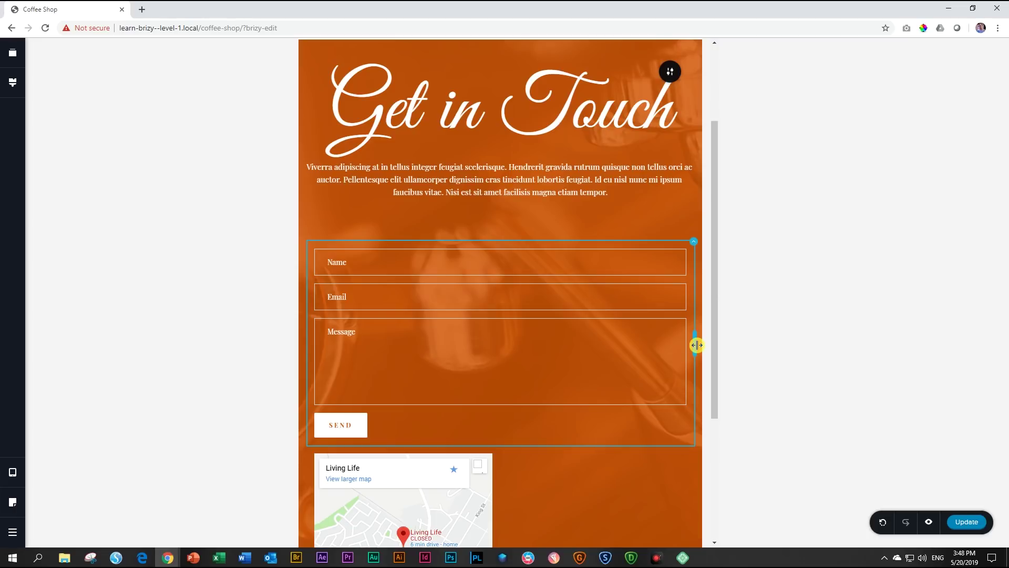
{"action": "scroll", "coordinate": [454, 370], "scroll_direction": "down", "scroll_amount": 3}
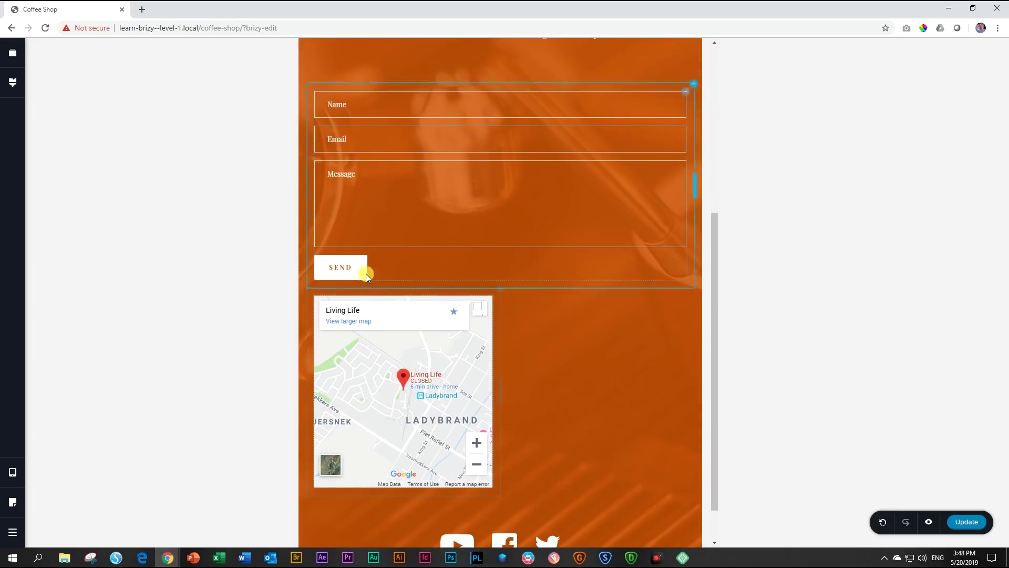
{"action": "left_click_drag", "start_coordinate": [501, 390], "coordinate": [692, 393]}
{"action": "left_click_drag", "start_coordinate": [694, 393], "coordinate": [696, 393]}
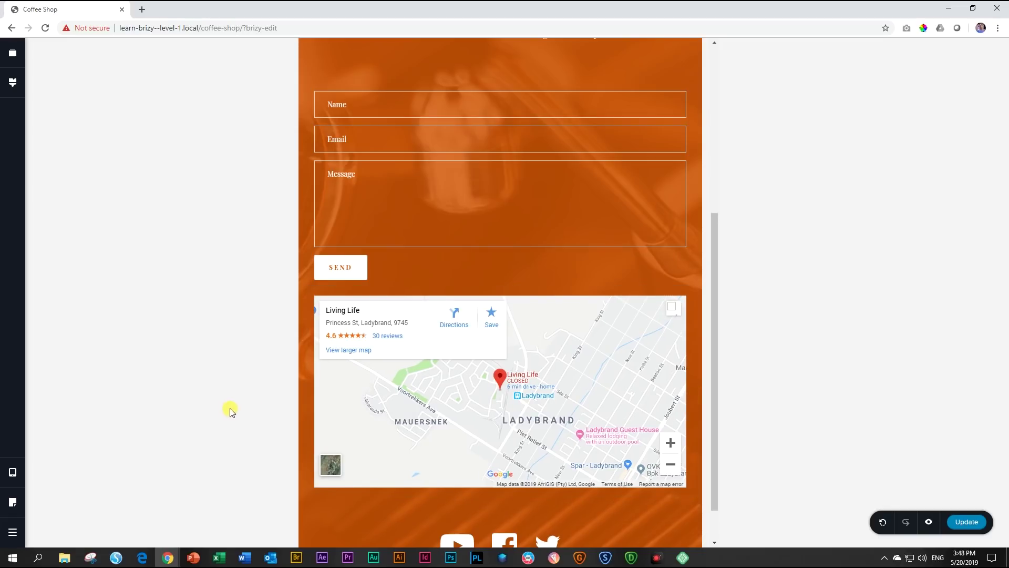
Review the stacked form, map and social icons over the whole tablet layout of the section.
{"action": "scroll", "coordinate": [503, 305], "scroll_direction": "up", "scroll_amount": 4}
{"action": "scroll", "coordinate": [503, 305], "scroll_direction": "down", "scroll_amount": 4}
{"action": "scroll", "coordinate": [508, 313], "scroll_direction": "down", "scroll_amount": 1}
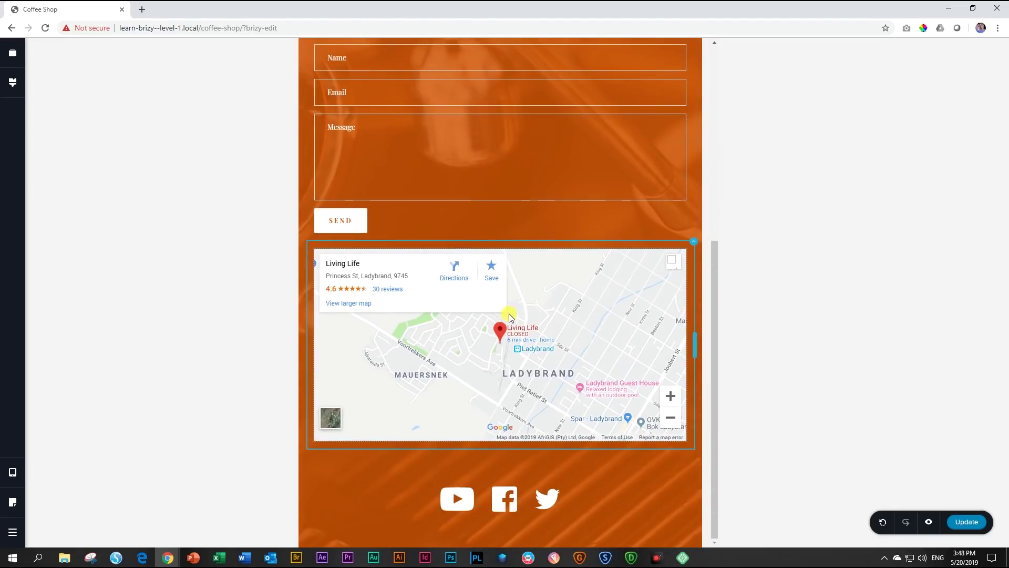
{"action": "scroll", "coordinate": [509, 313], "scroll_direction": "up", "scroll_amount": 4}
{"action": "scroll", "coordinate": [509, 314], "scroll_direction": "up", "scroll_amount": 2}
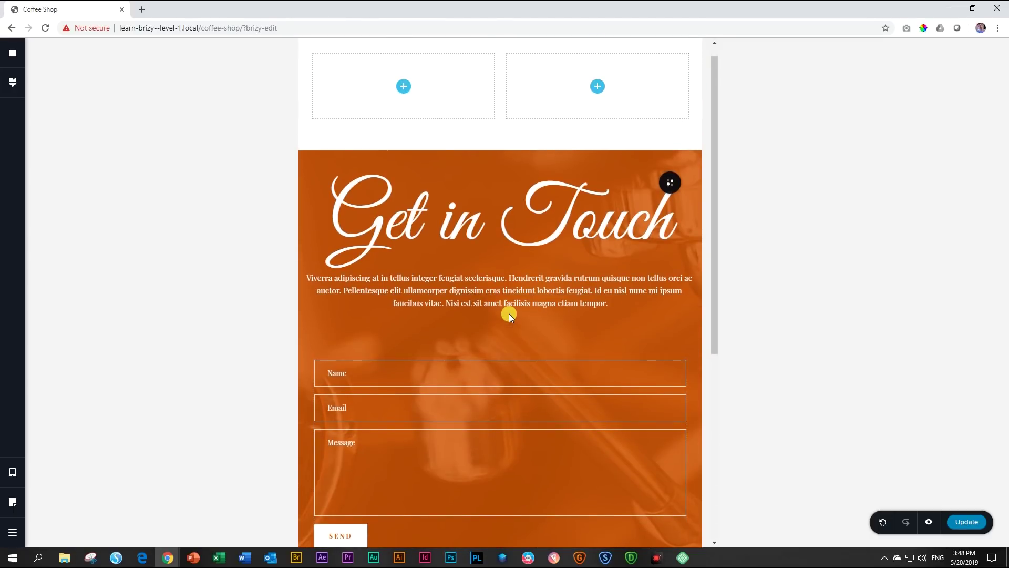
{"action": "scroll", "coordinate": [520, 311], "scroll_direction": "down", "scroll_amount": 6}
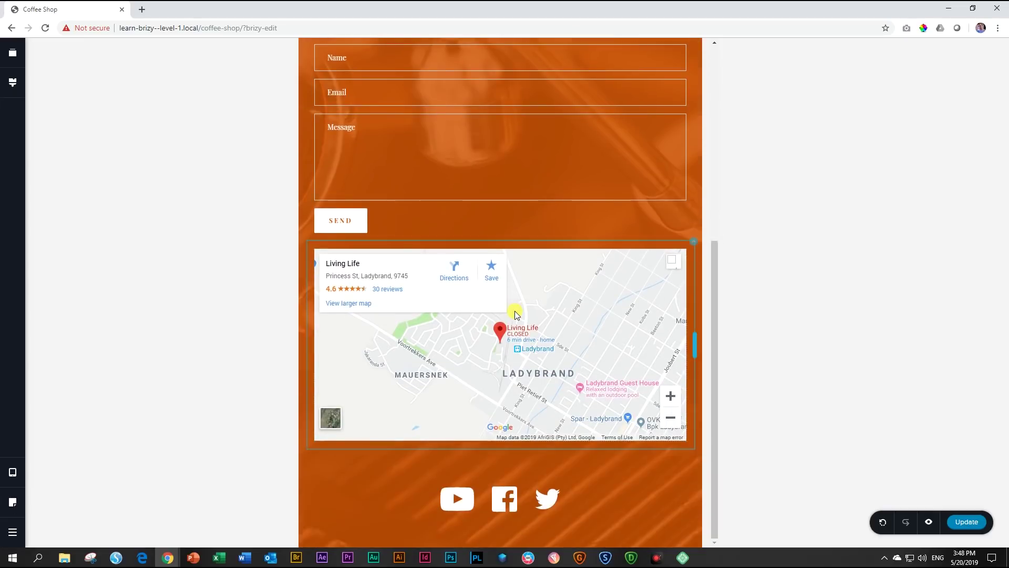
{"action": "scroll", "coordinate": [515, 311], "scroll_direction": "up", "scroll_amount": 3}
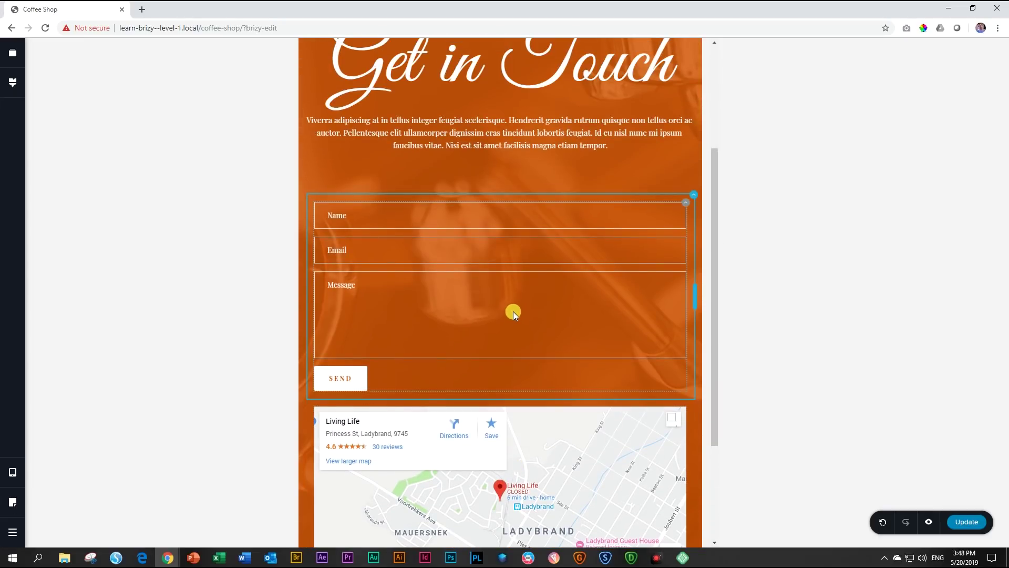
{"action": "scroll", "coordinate": [492, 389], "scroll_direction": "down", "scroll_amount": 3}
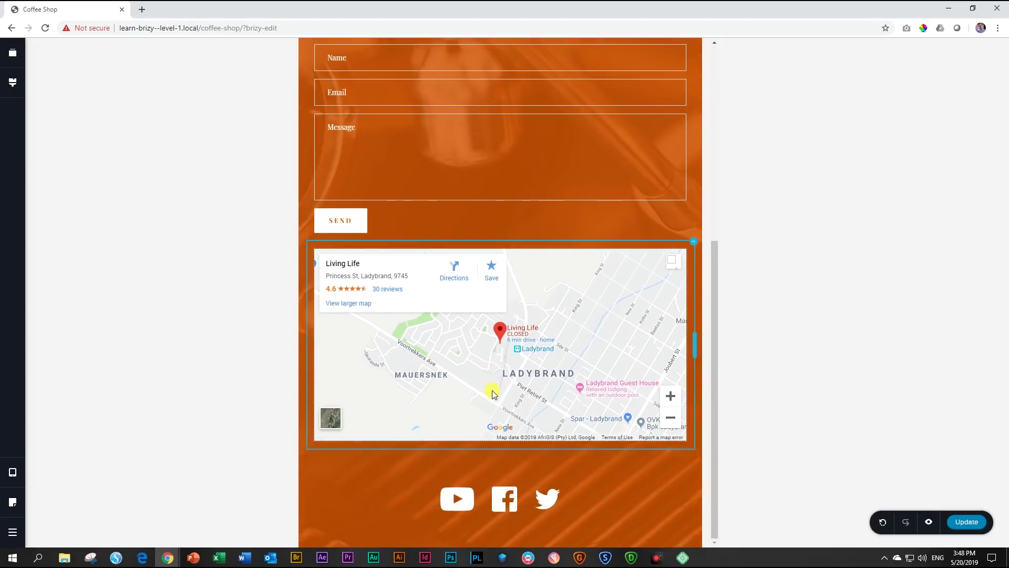
{"action": "scroll", "coordinate": [492, 390], "scroll_direction": "up", "scroll_amount": 4}
{"action": "scroll", "coordinate": [458, 453], "scroll_direction": "down", "scroll_amount": 3}
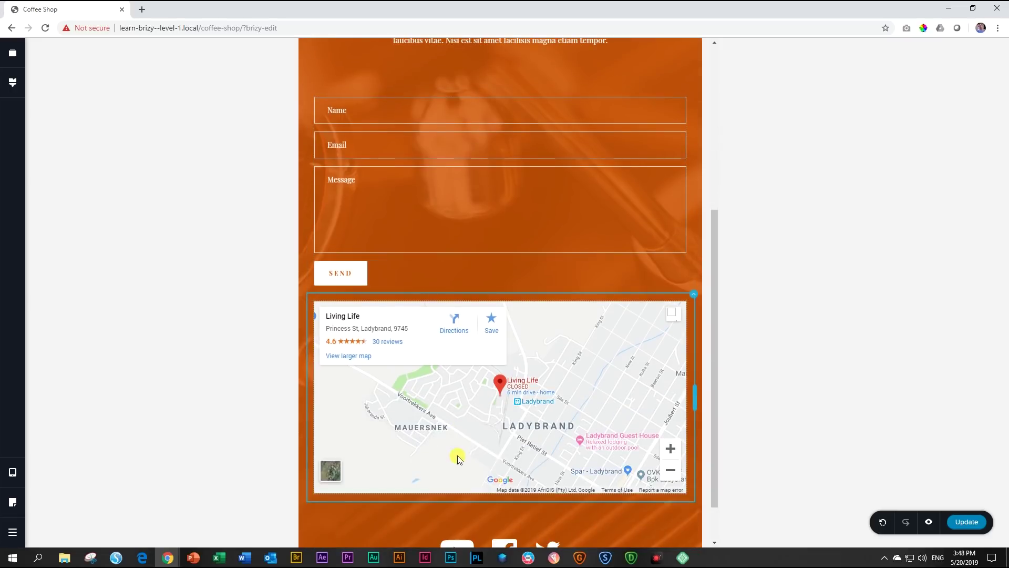
Switch to the mobile view and examine the section from the social icons up to the Get in Touch heading.
{"action": "left_click", "coordinate": [11, 472]}
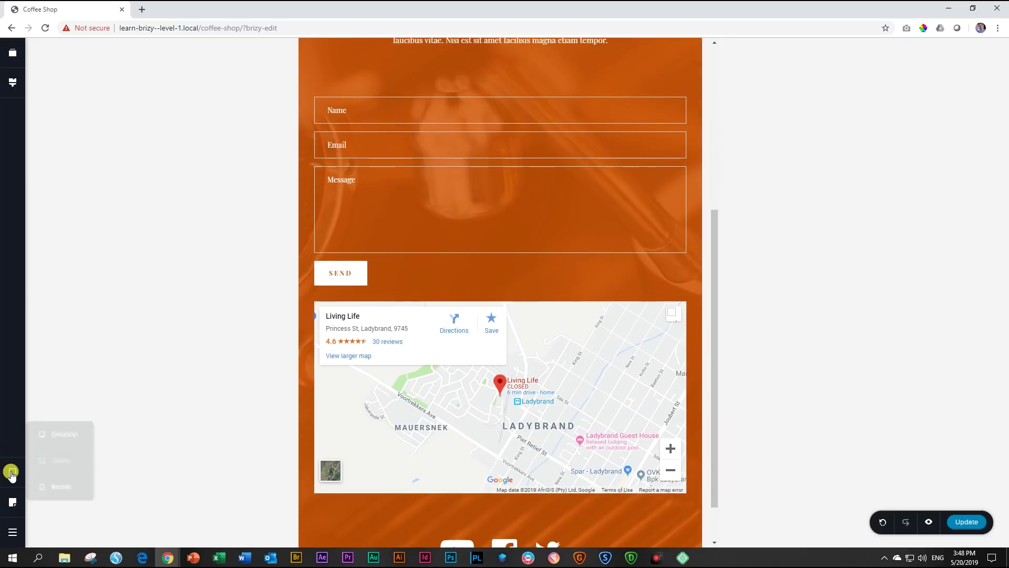
{"action": "left_click", "coordinate": [67, 488]}
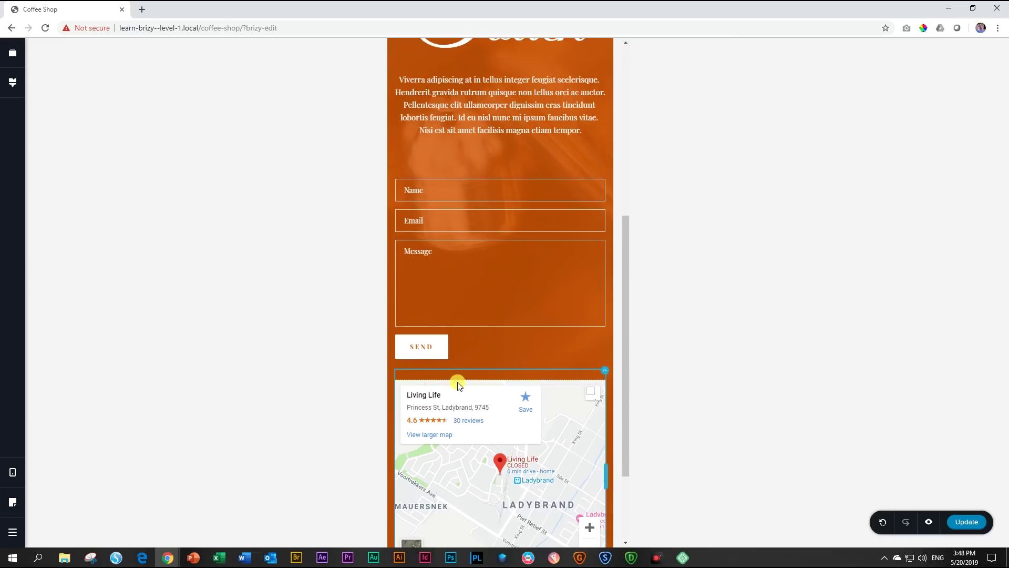
{"action": "scroll", "coordinate": [461, 386], "scroll_direction": "down", "scroll_amount": 2}
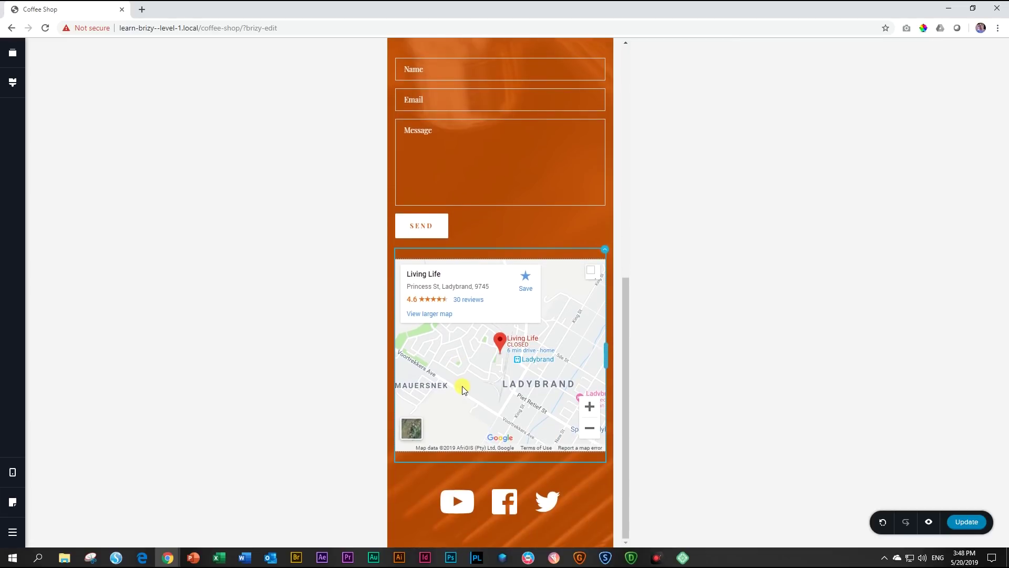
{"action": "scroll", "coordinate": [463, 389], "scroll_direction": "up", "scroll_amount": 8}
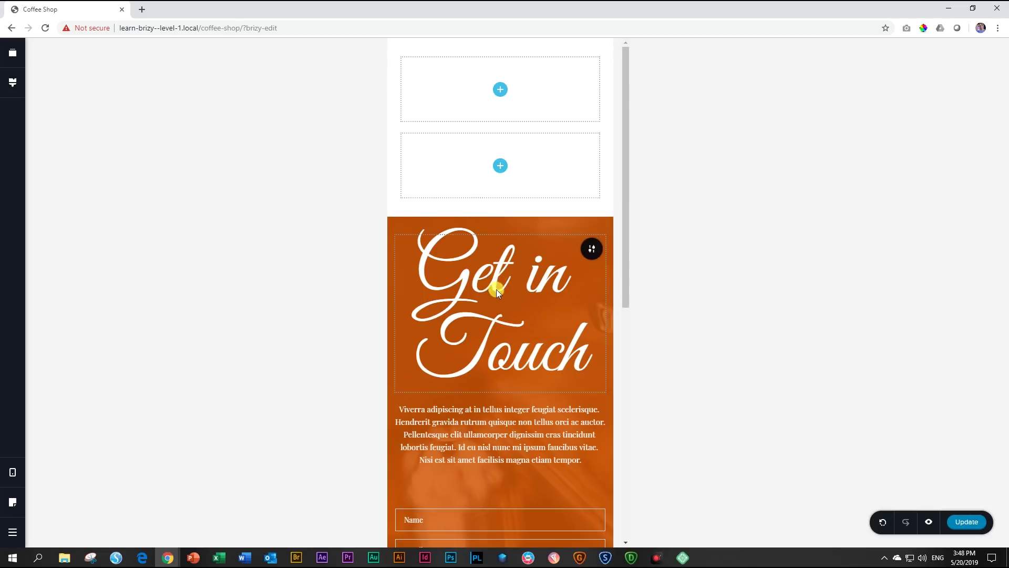
Set the Get in Touch section's top padding to 79 px in the mobile view, separately from its bottom padding.
{"action": "left_click", "coordinate": [589, 258]}
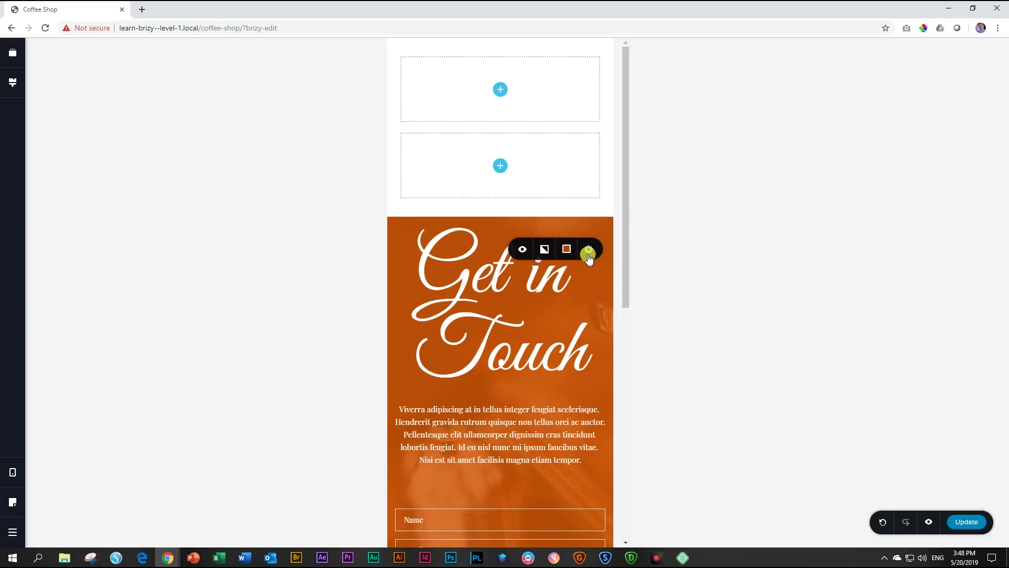
{"action": "left_click", "coordinate": [587, 251]}
{"action": "left_click", "coordinate": [985, 88]}
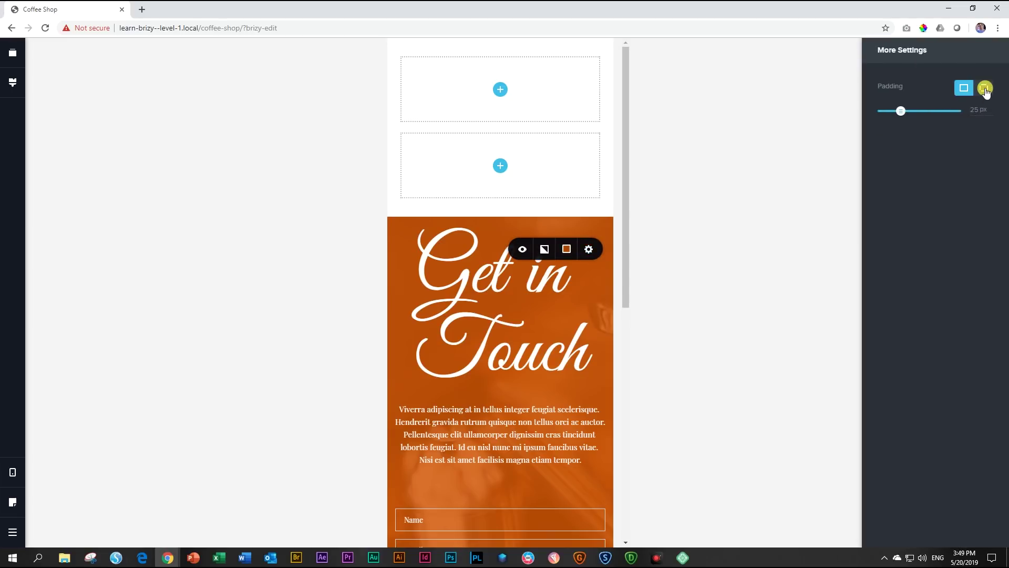
{"action": "left_click", "coordinate": [985, 90]}
{"action": "left_click", "coordinate": [916, 111]}
{"action": "left_click_drag", "start_coordinate": [917, 112], "coordinate": [946, 109]}
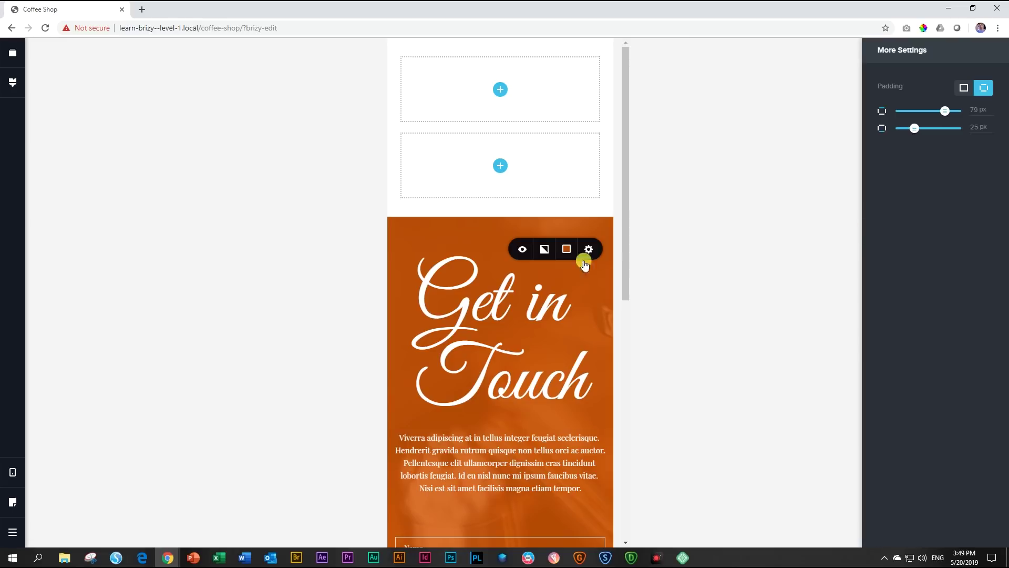
Check the Get in Touch section in the tablet view and switch back to the desktop view.
{"action": "left_click", "coordinate": [15, 472]}
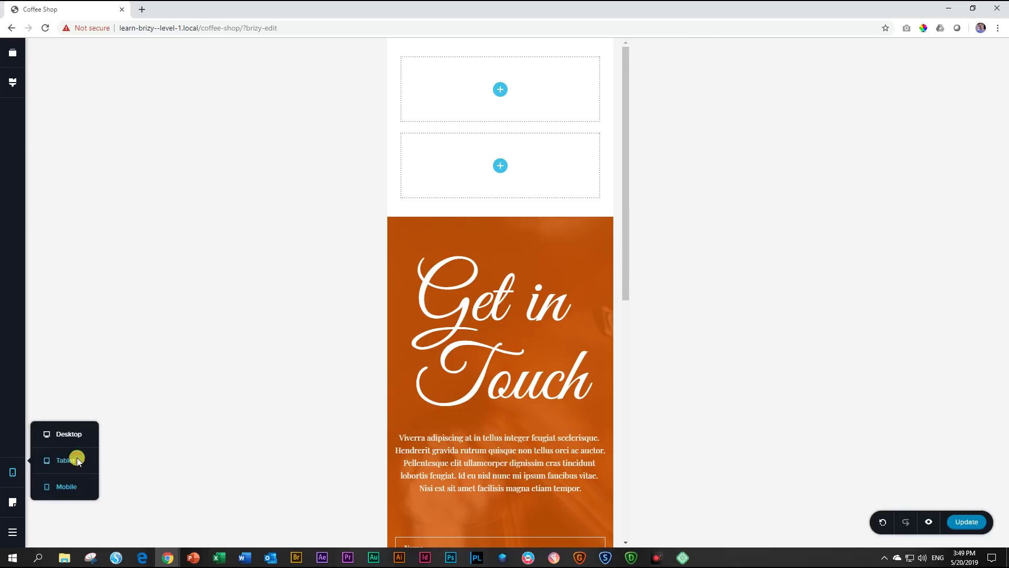
{"action": "left_click", "coordinate": [77, 457]}
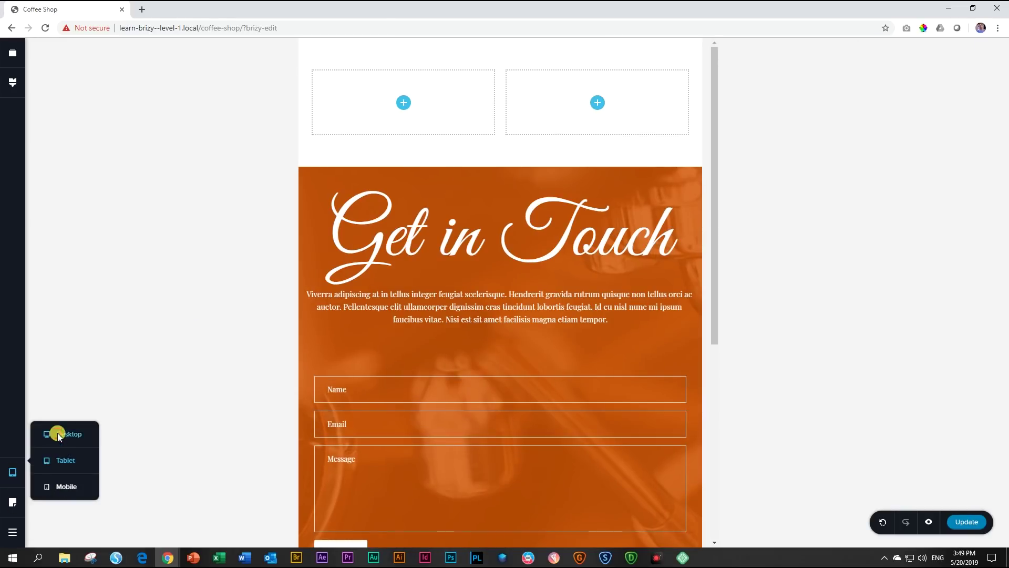
{"action": "left_click", "coordinate": [58, 433]}
Delete the empty two-column block above the Get in Touch section from the page's block list.
{"action": "scroll", "coordinate": [192, 376], "scroll_direction": "up", "scroll_amount": 4}
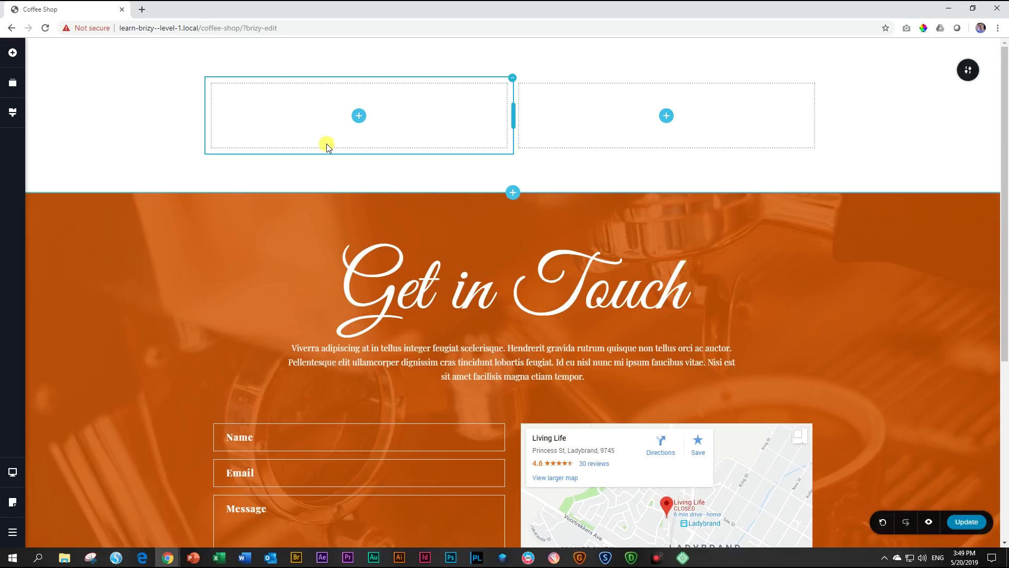
{"action": "left_click", "coordinate": [968, 72]}
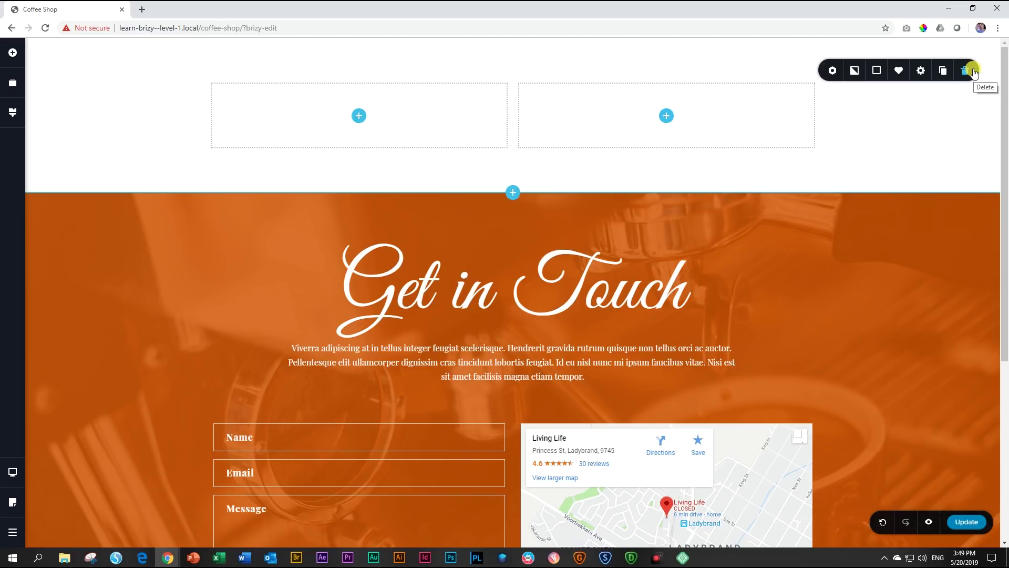
{"action": "left_click", "coordinate": [13, 86]}
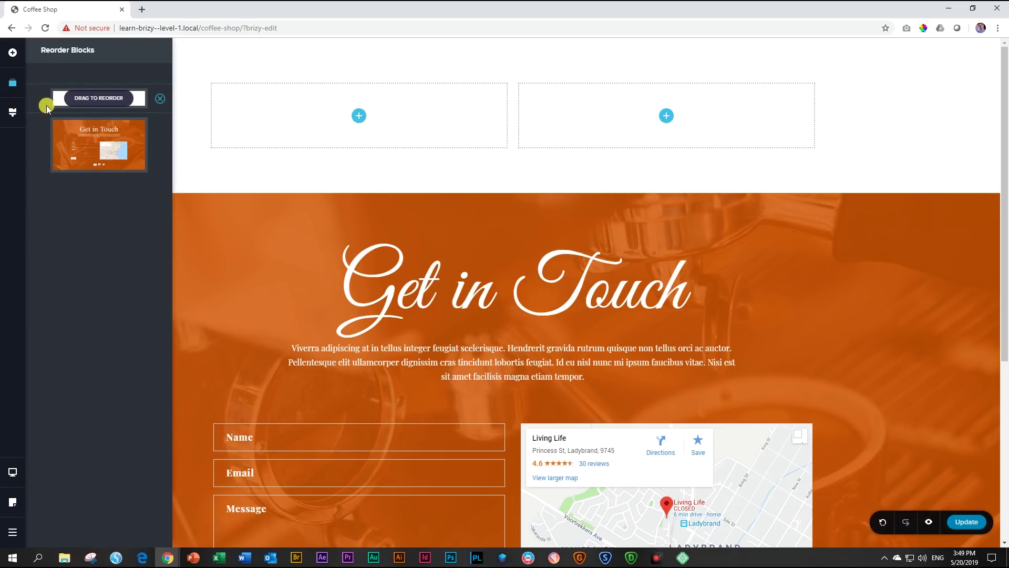
{"action": "left_click", "coordinate": [160, 100]}
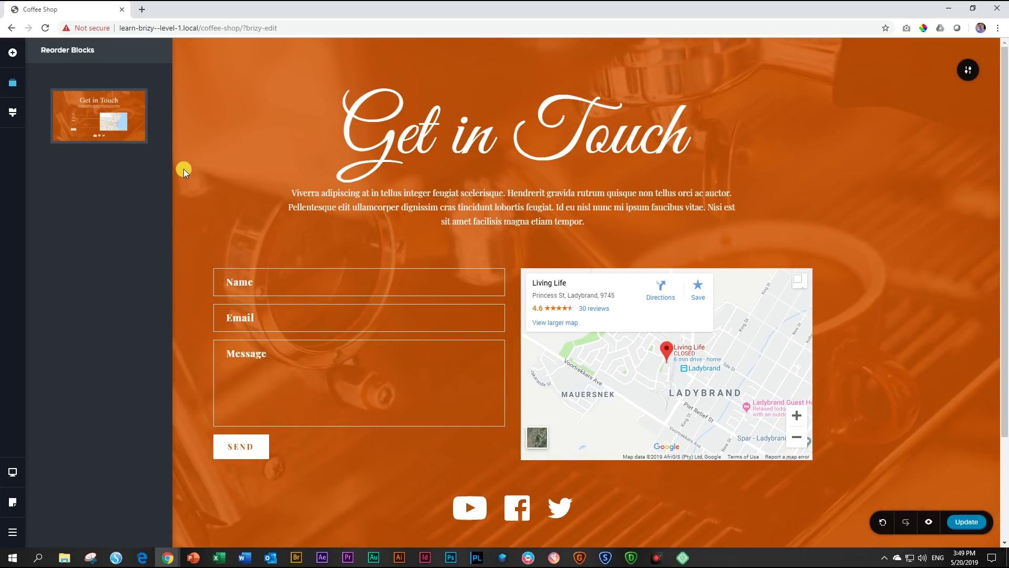
Update the Coffee Shop page and preview it down to the social icons.
{"action": "left_click", "coordinate": [966, 521]}
{"action": "left_click", "coordinate": [929, 522]}
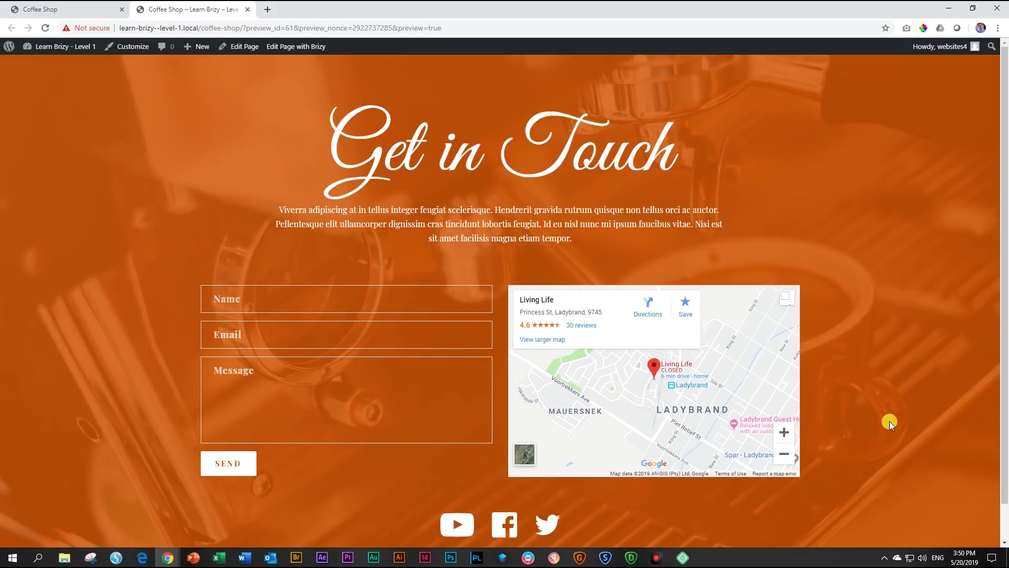
{"action": "scroll", "coordinate": [888, 424], "scroll_direction": "down", "scroll_amount": 1}
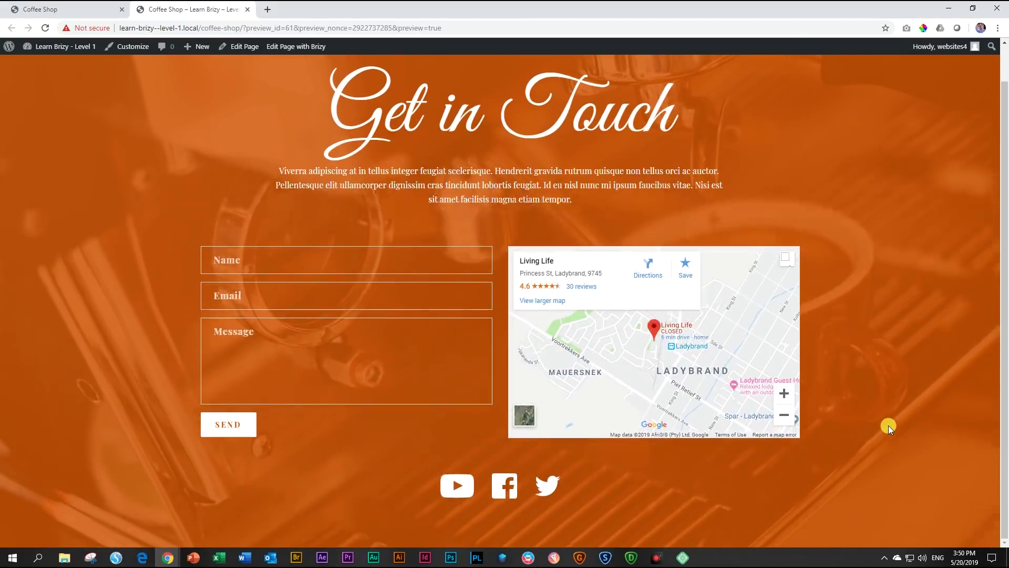